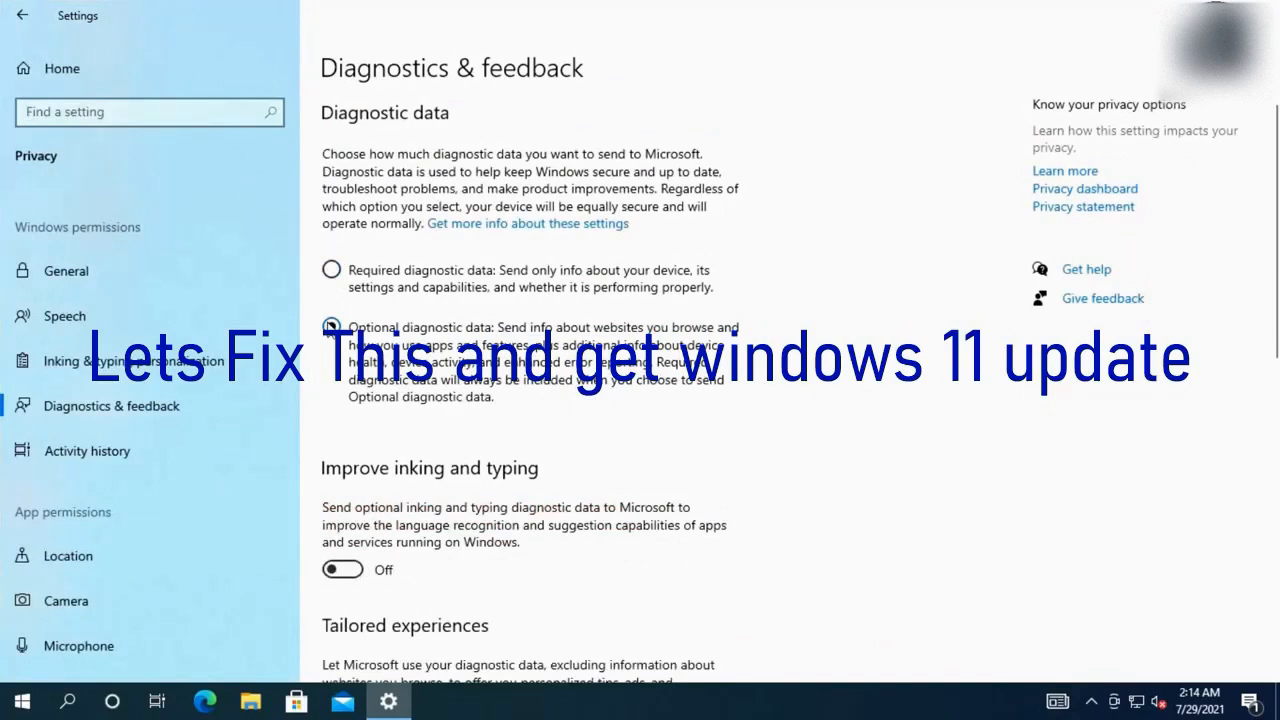
Go back from Diagnostics & feedback to the Windows Insider Program page
click(22, 15)
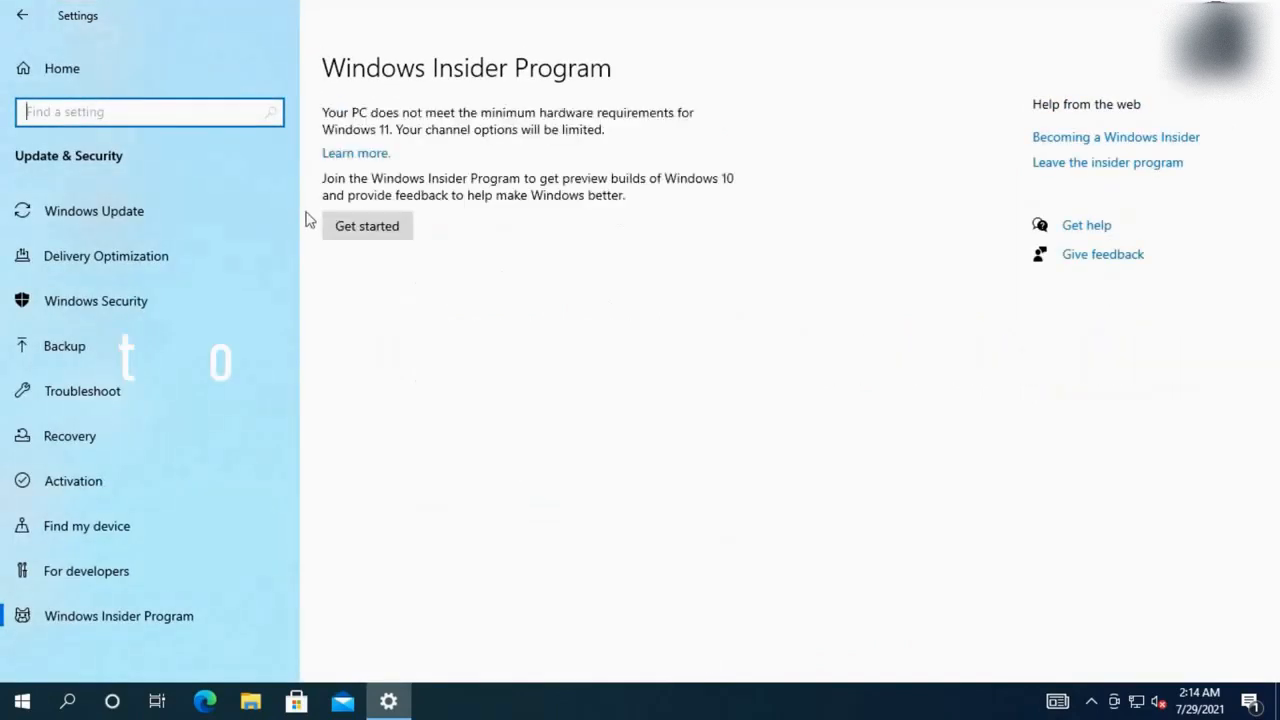
Start joining the Insider Program and link a Microsoft account by signing in with its e-mail
click(367, 228)
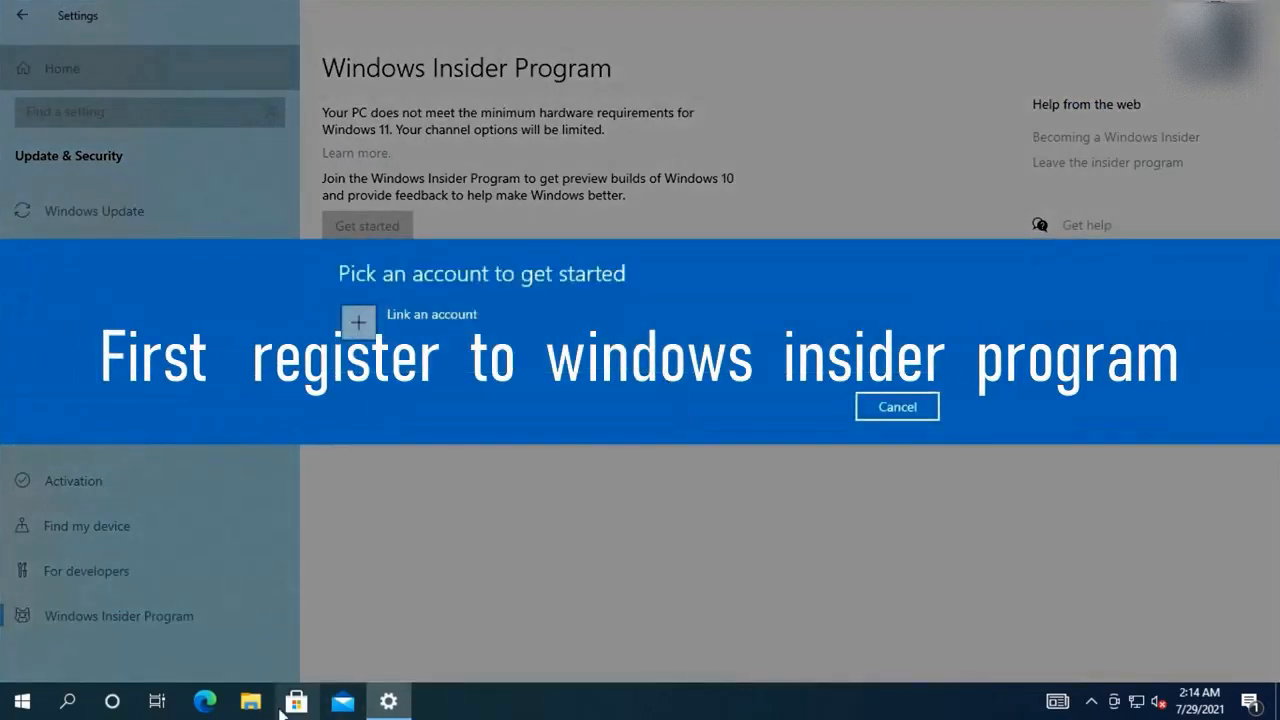
click(381, 312)
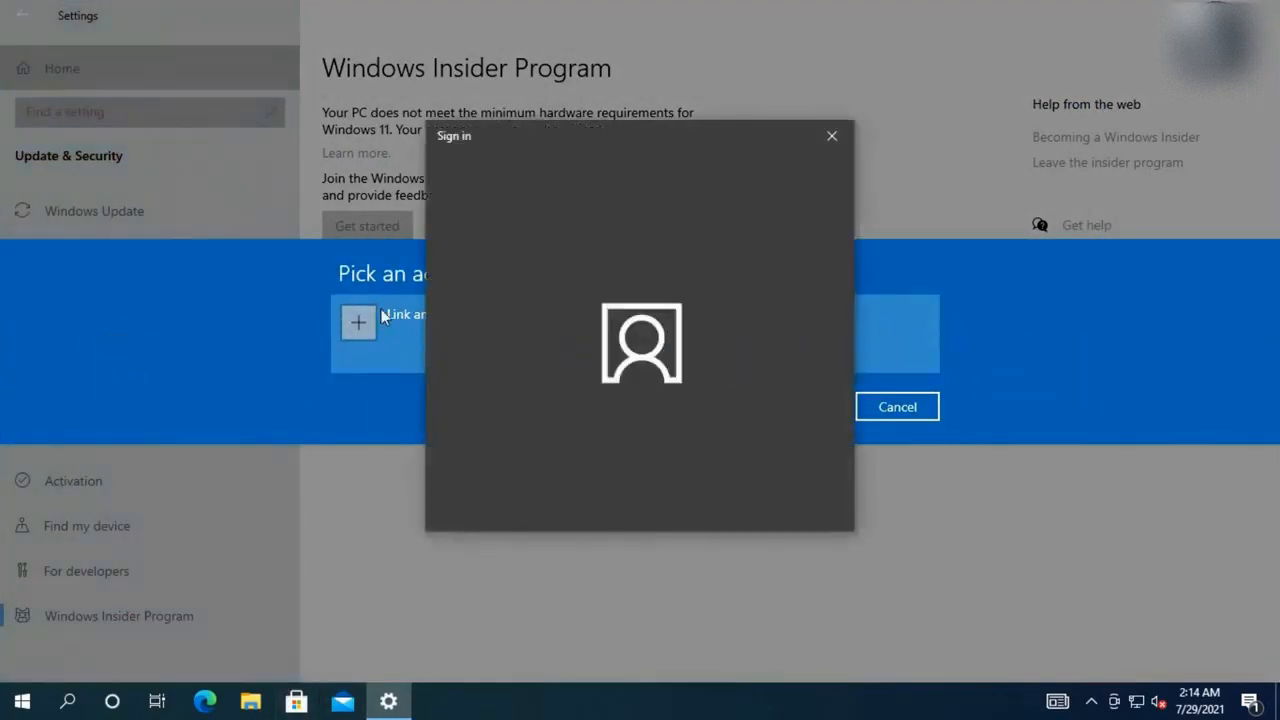
click(590, 284)
click(725, 502)
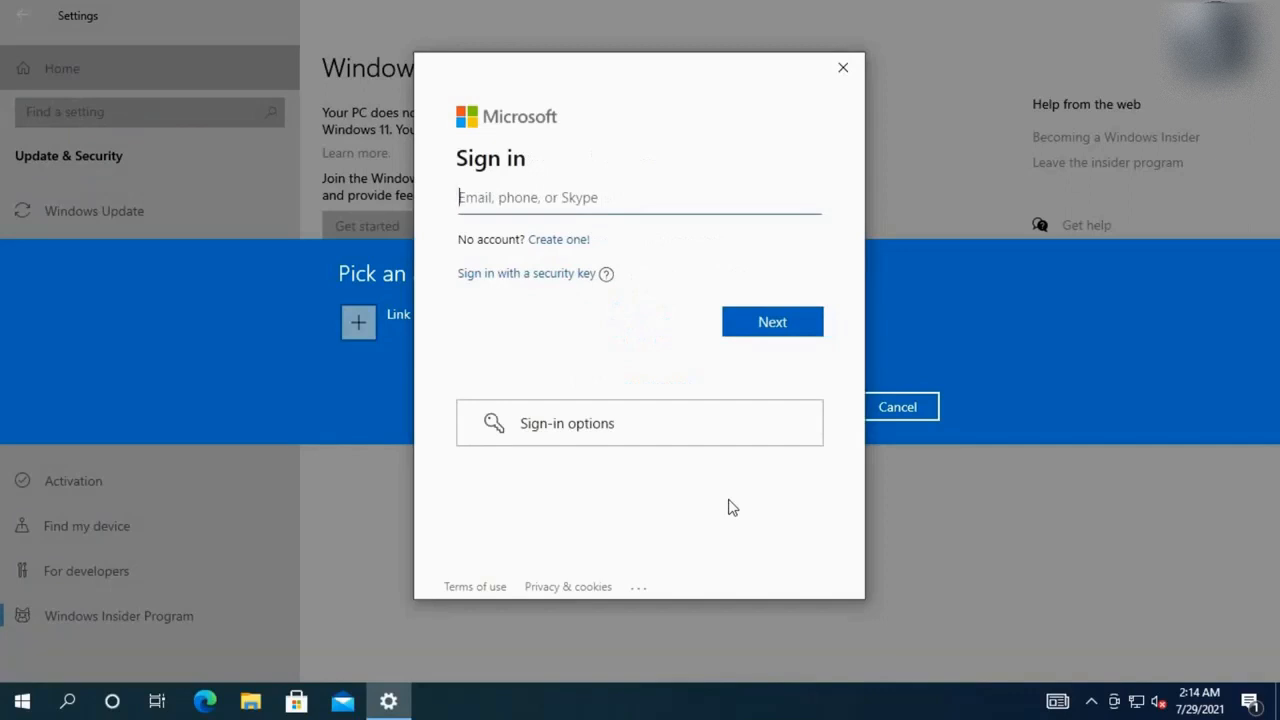
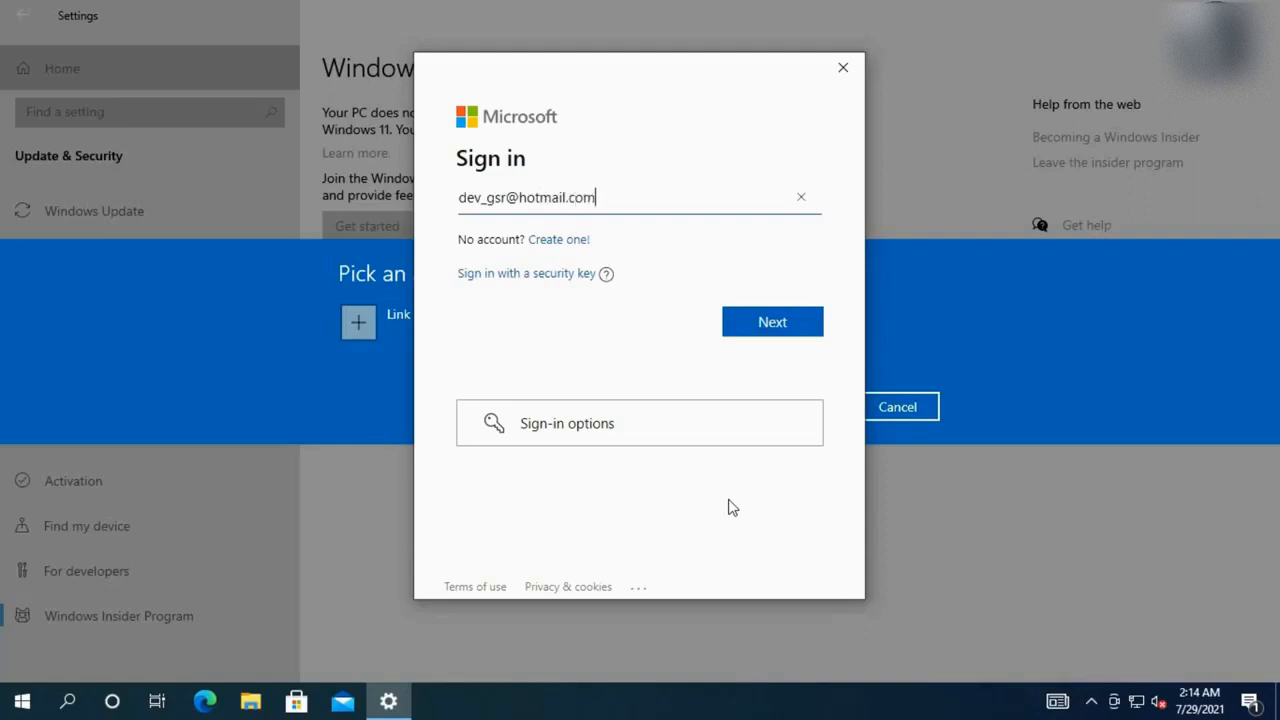
key(Return)
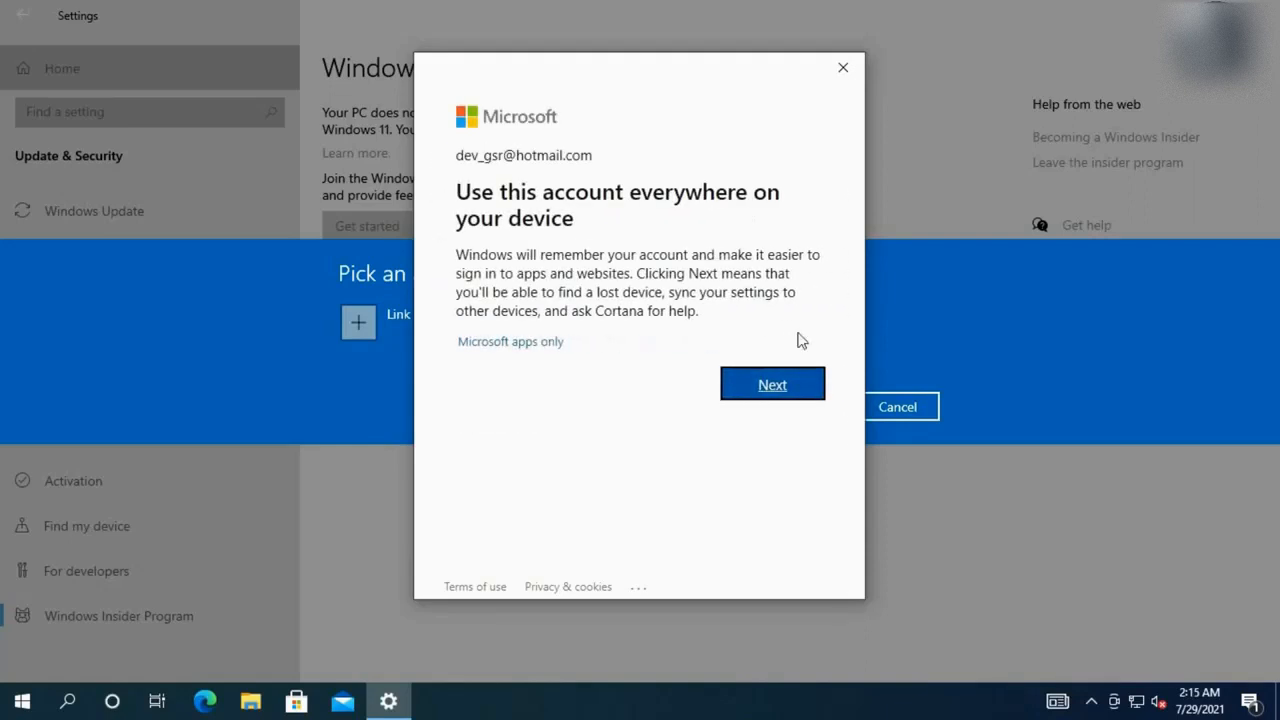
click(793, 383)
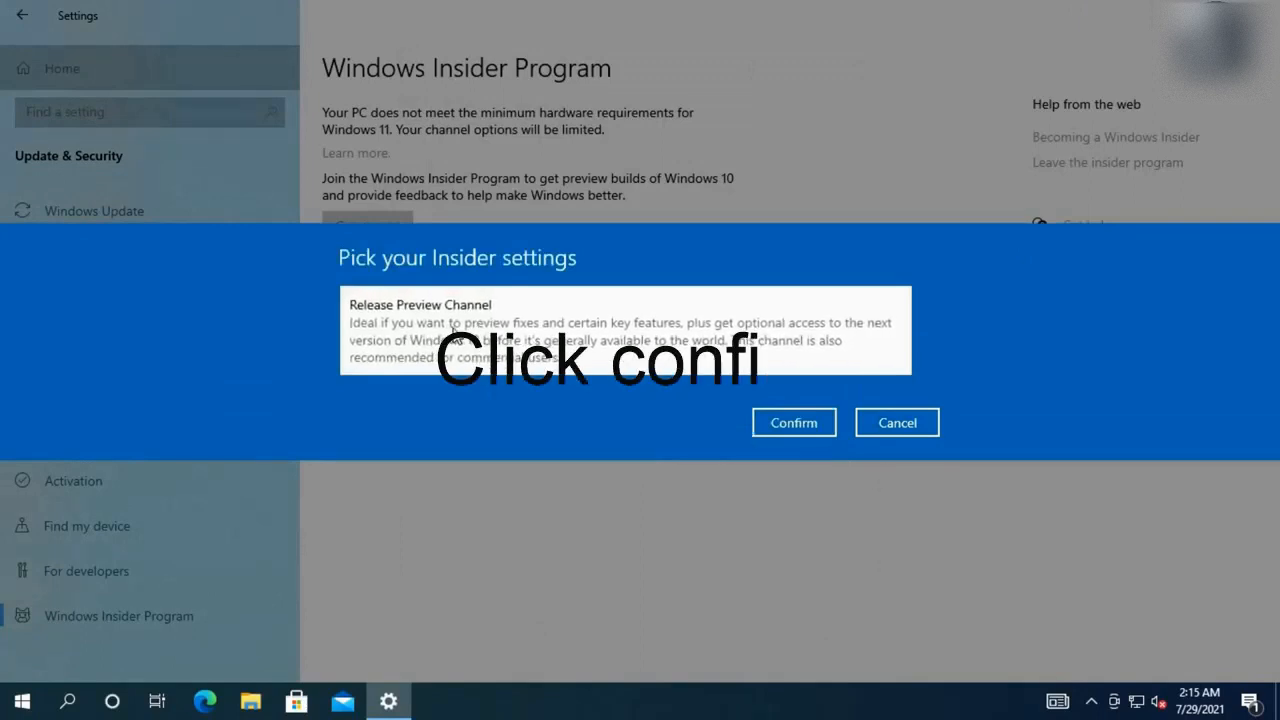
Confirm the Release Preview Channel, then reopen Settings at Update & Security > Windows Insider Program
click(822, 428)
click(812, 456)
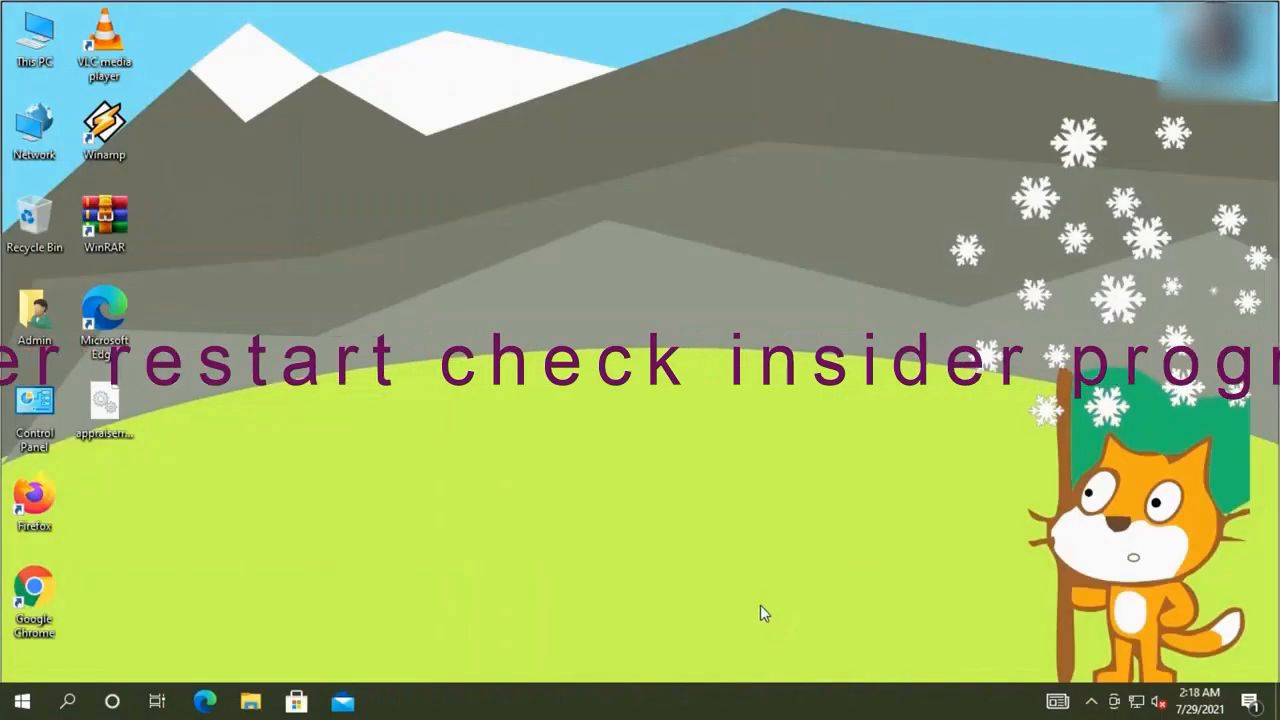
click(22, 702)
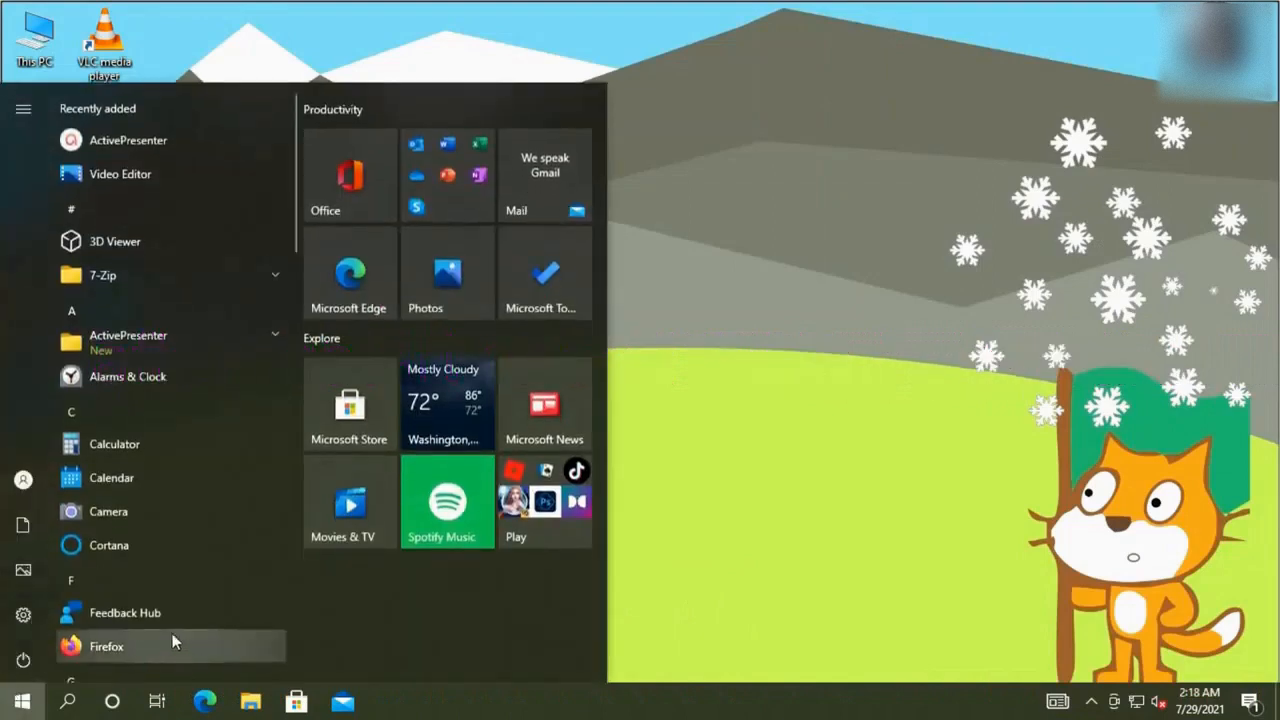
click(23, 614)
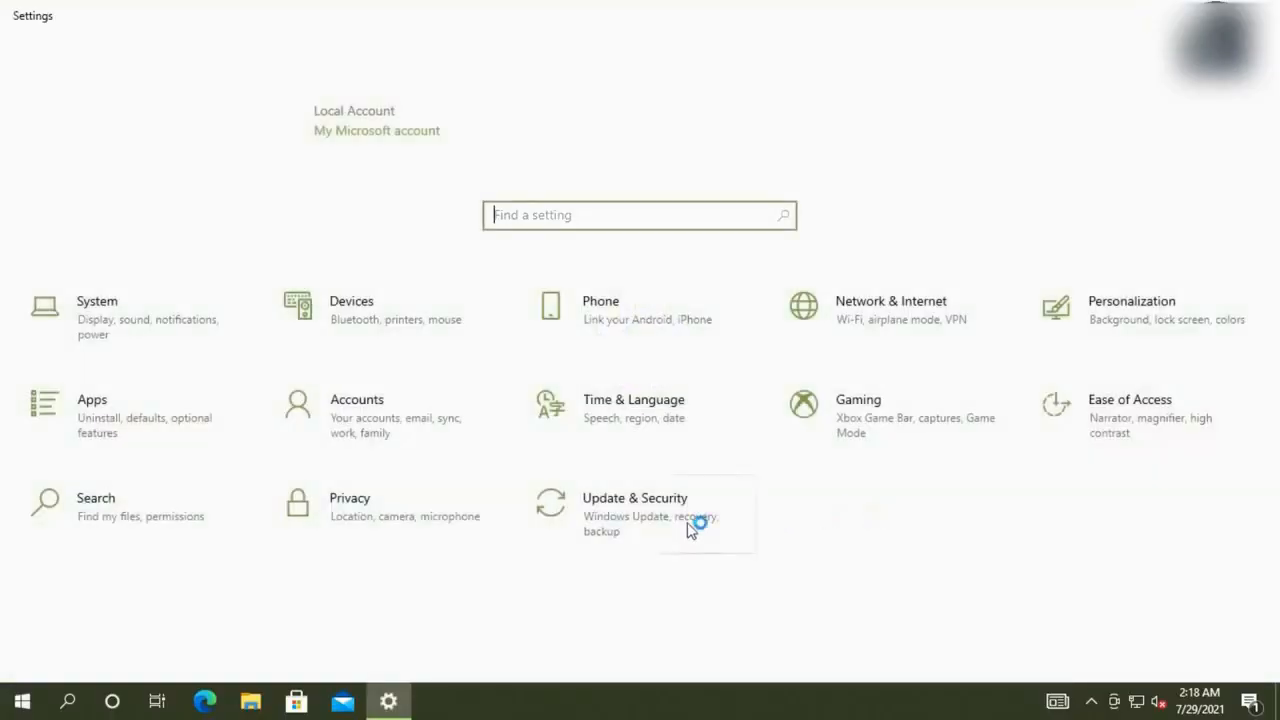
click(690, 530)
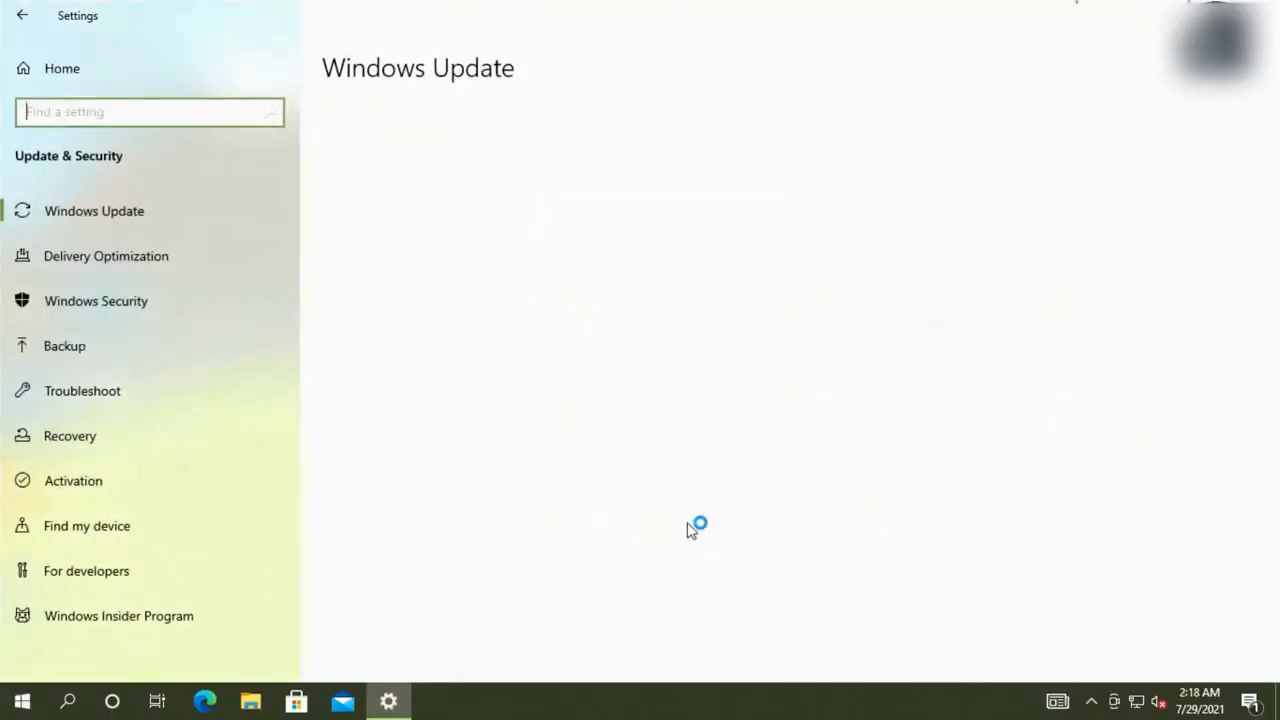
click(148, 626)
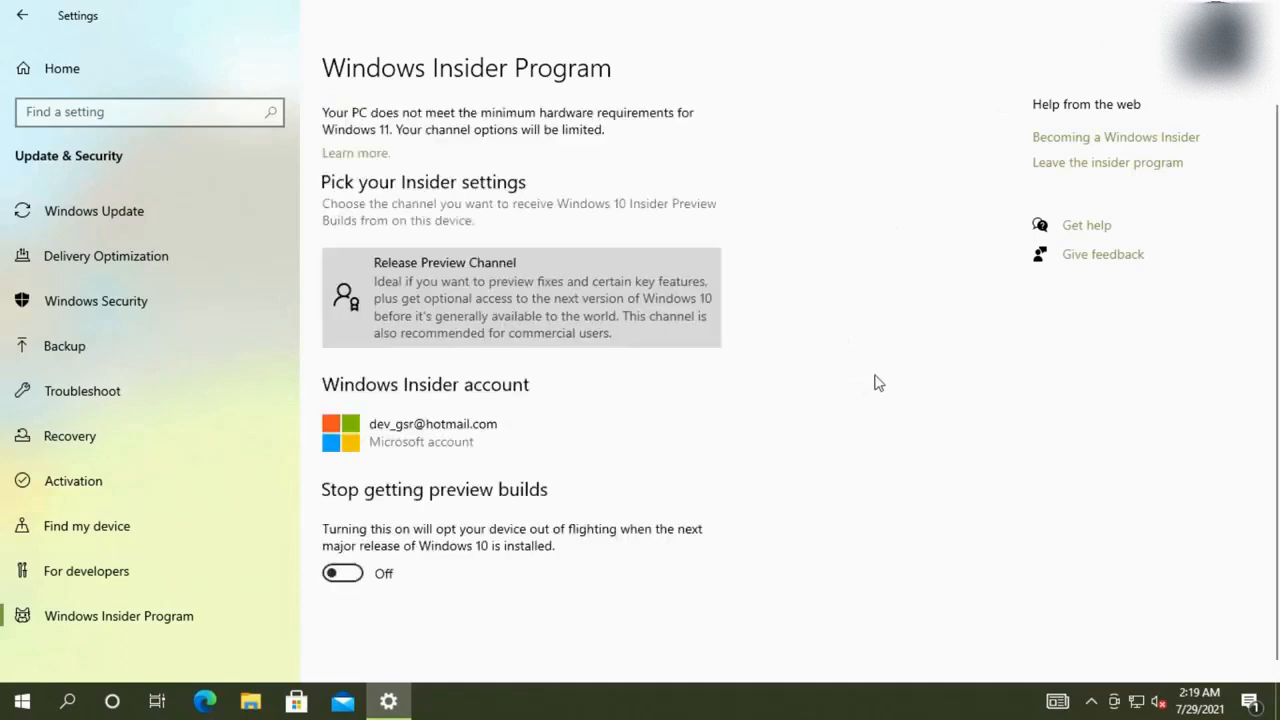
Review the chosen Insider channel settings, then check for updates in Windows Update
click(415, 303)
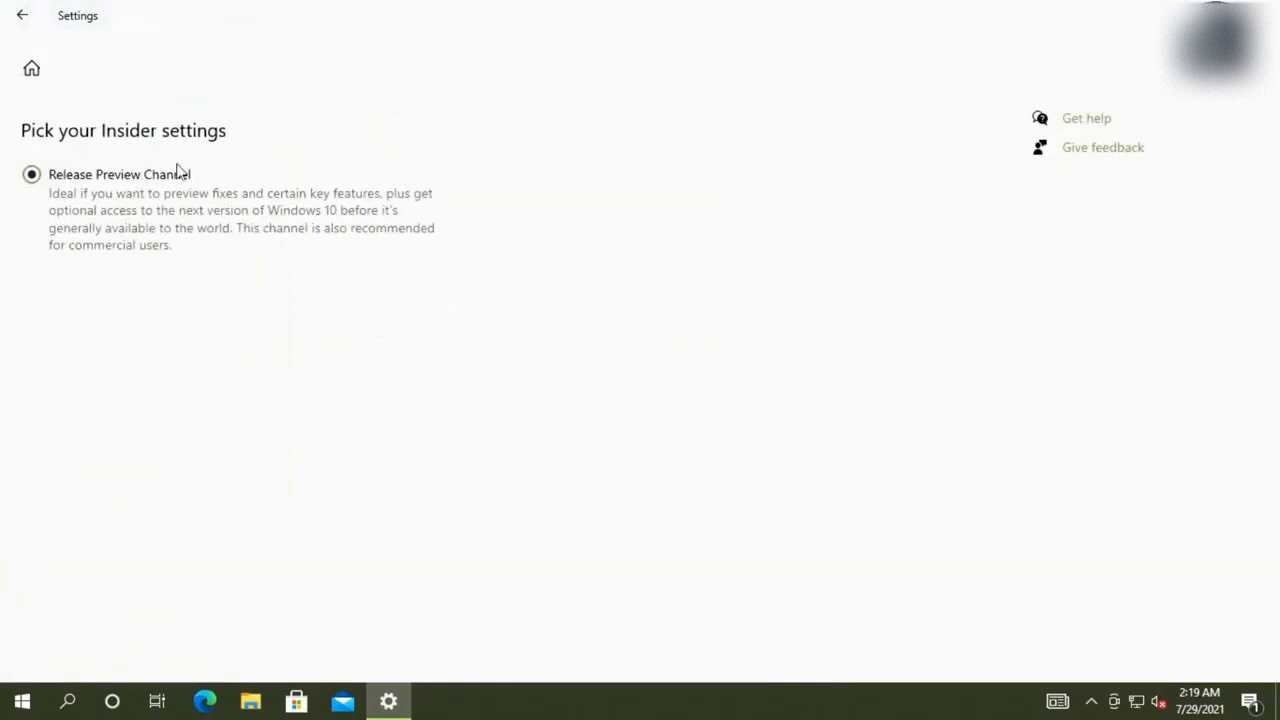
click(14, 22)
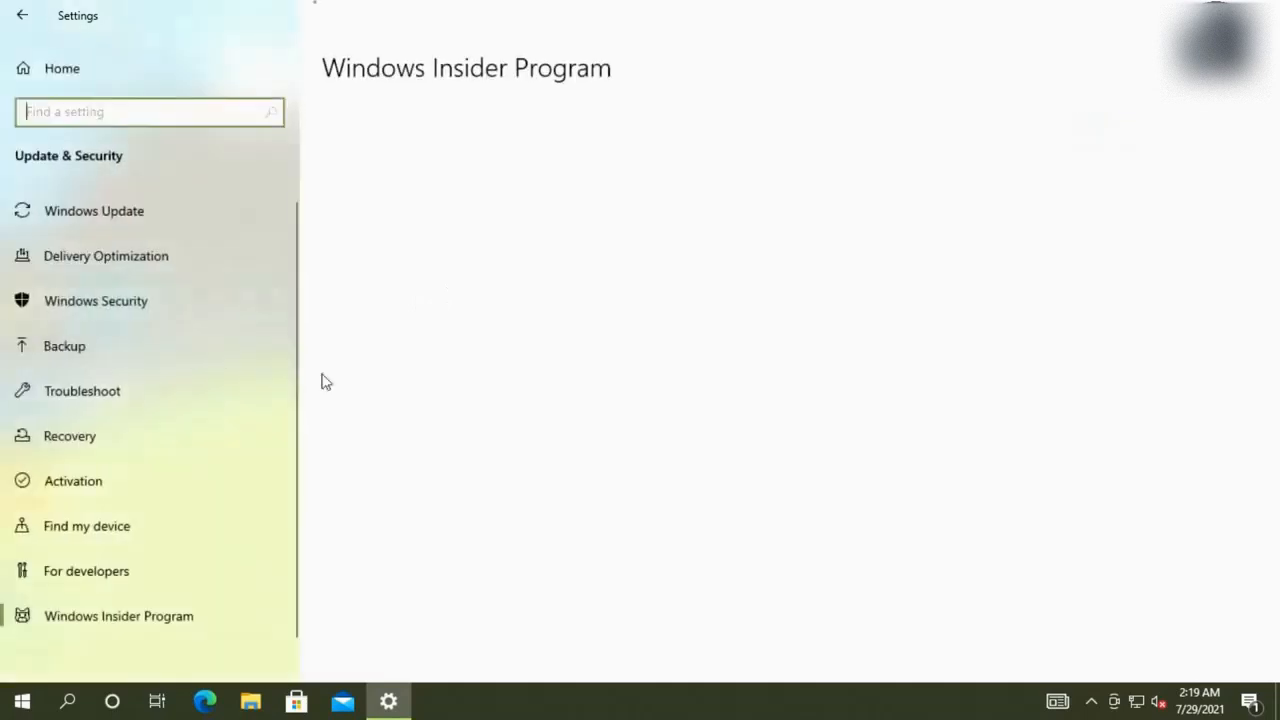
click(173, 228)
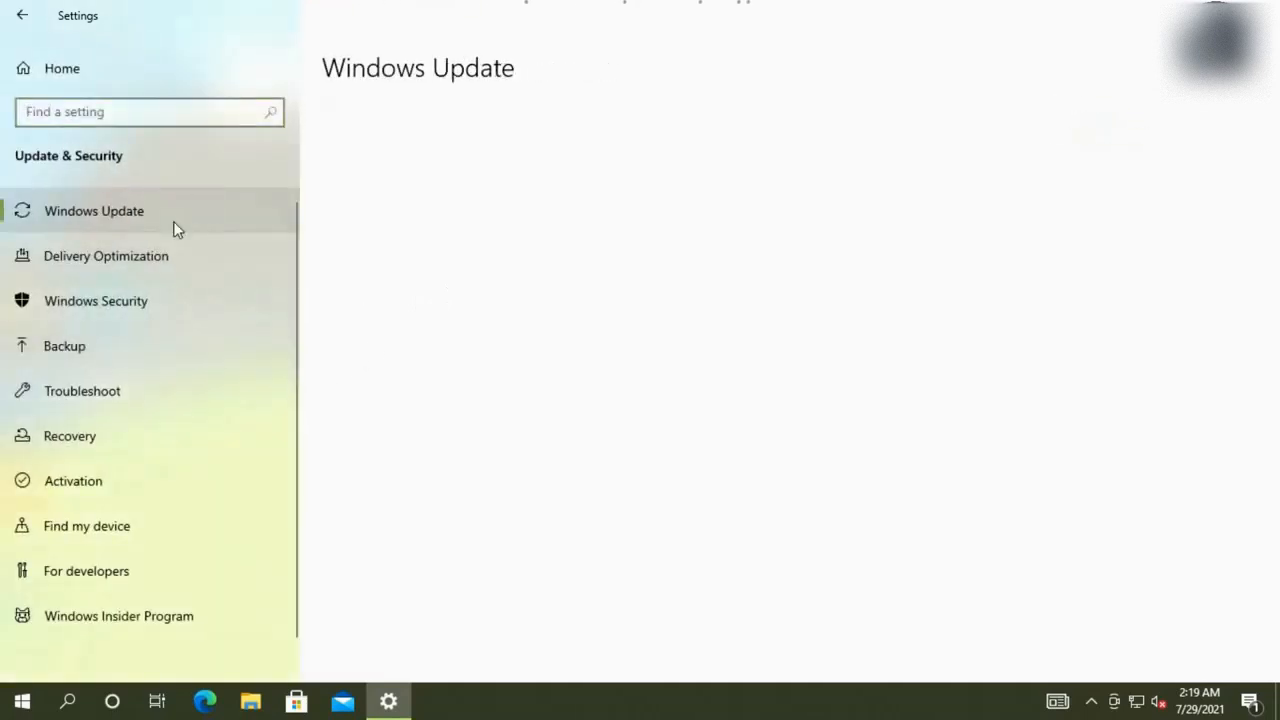
click(349, 182)
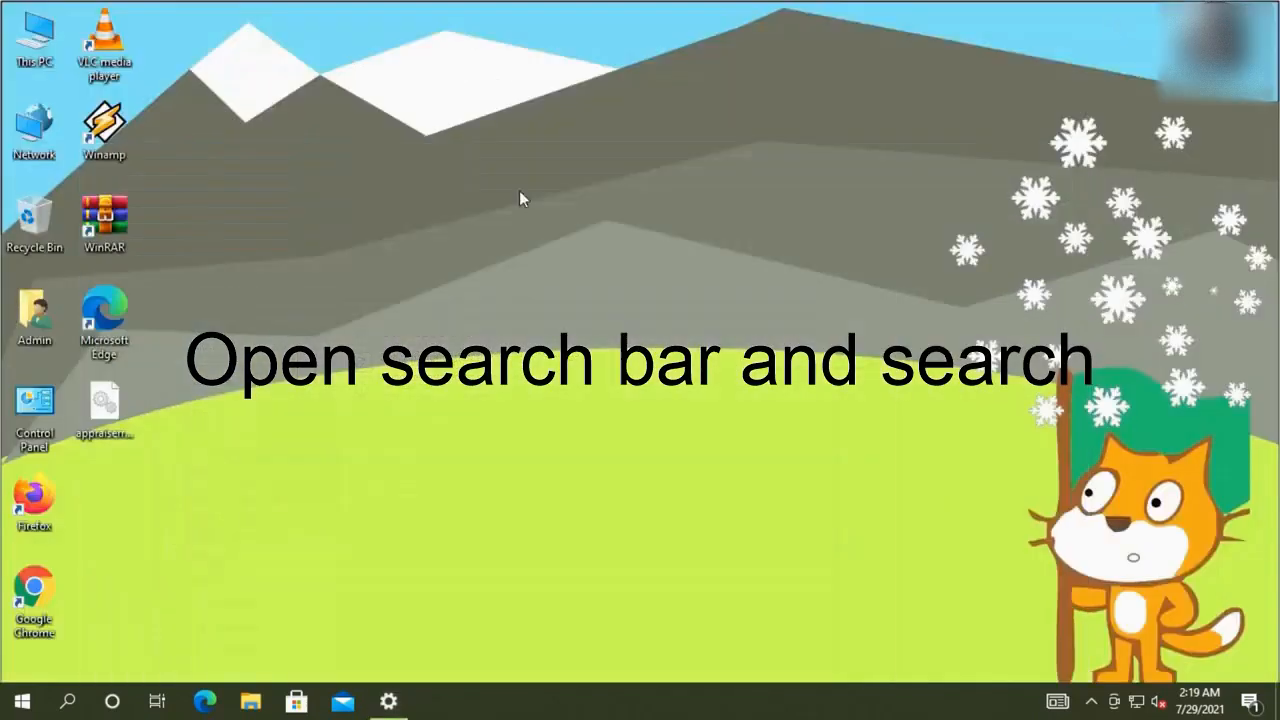
Launch Registry Editor from a 'reg' search with admin rights and maximize it
click(68, 699)
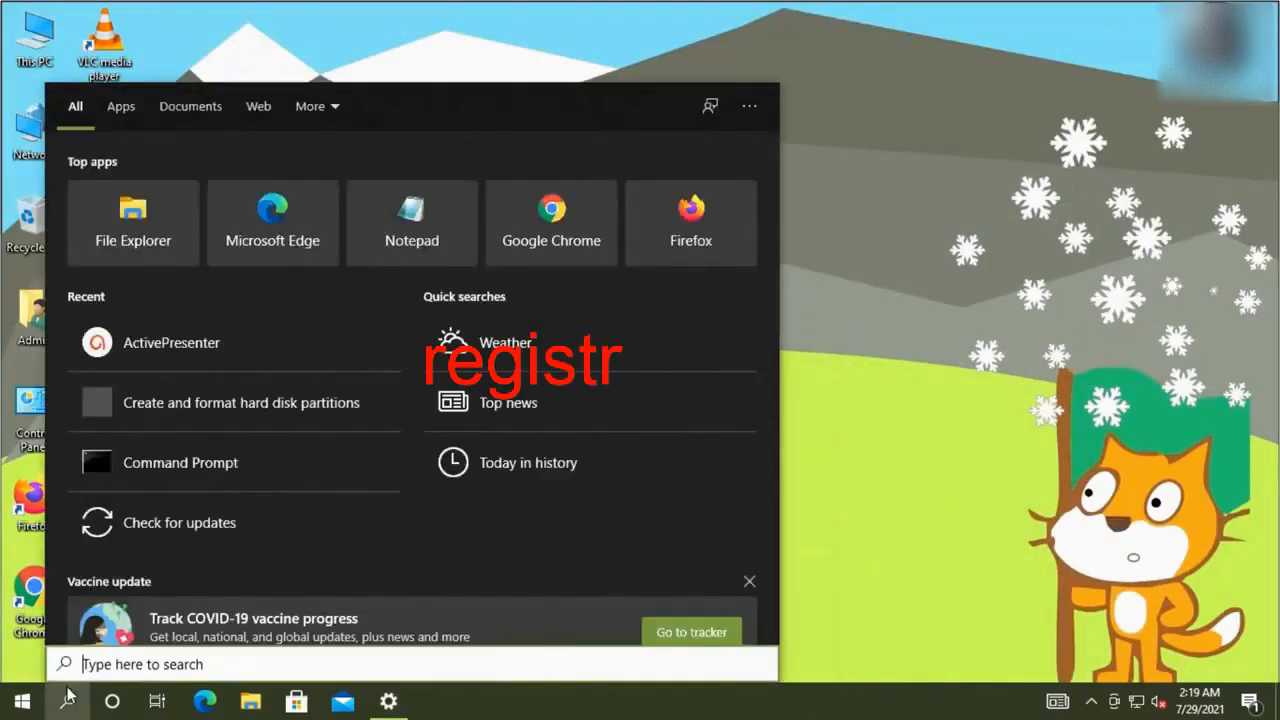
text(reg)
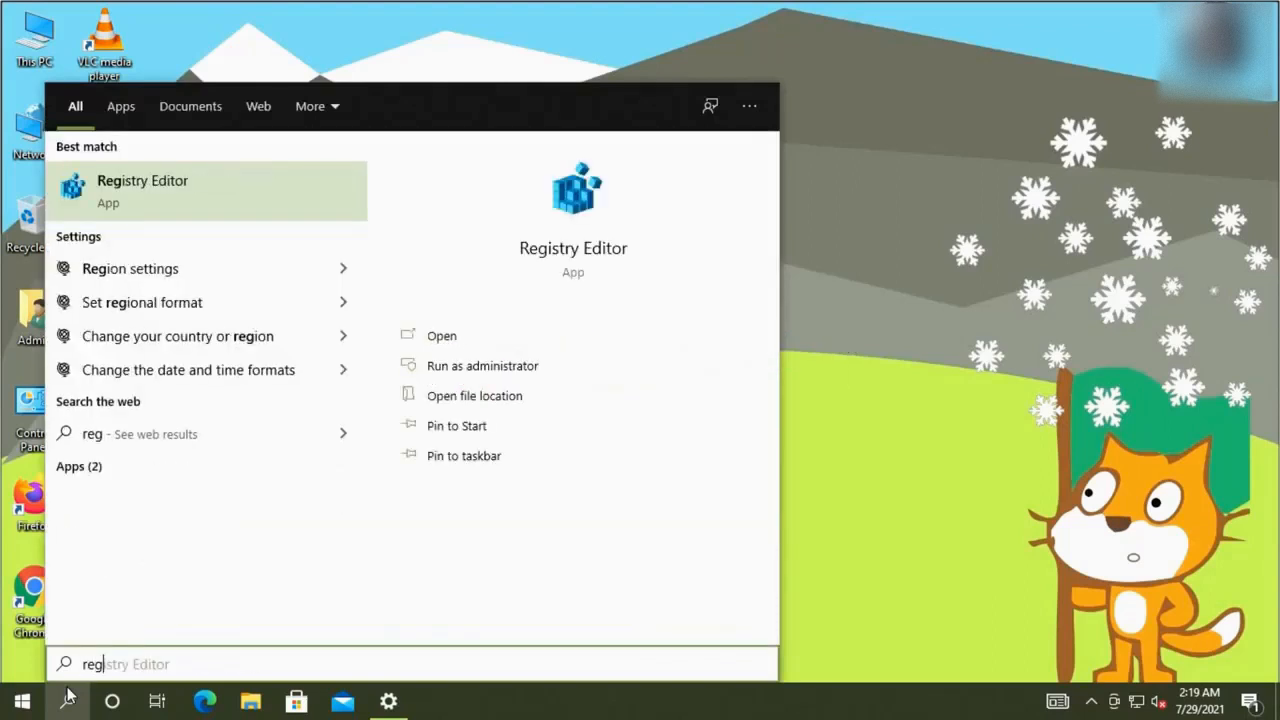
key(Return)
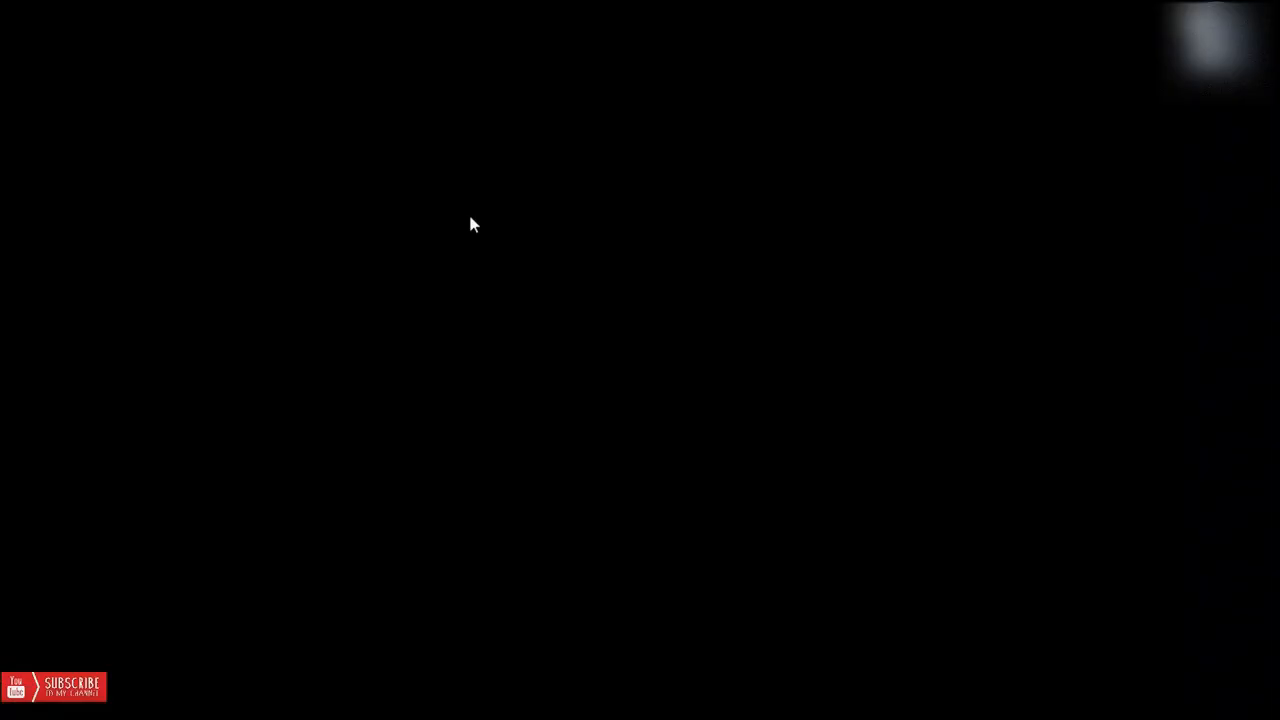
click(539, 476)
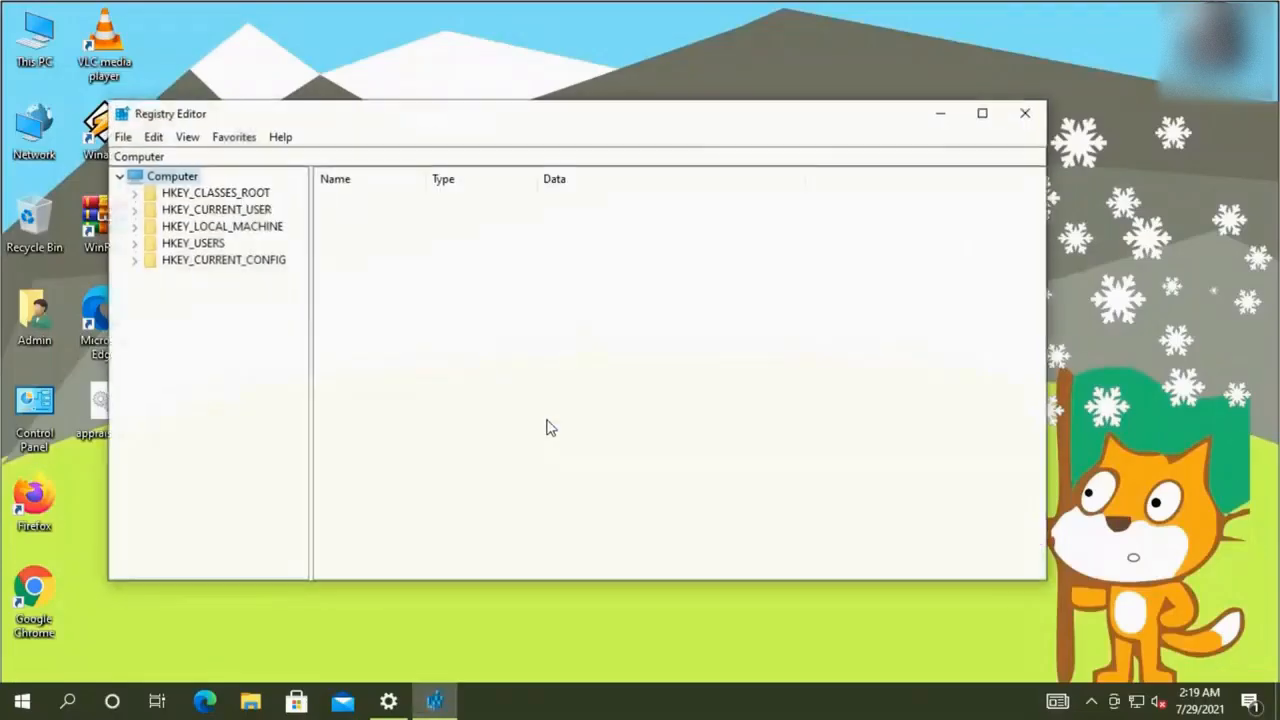
double_click(500, 121)
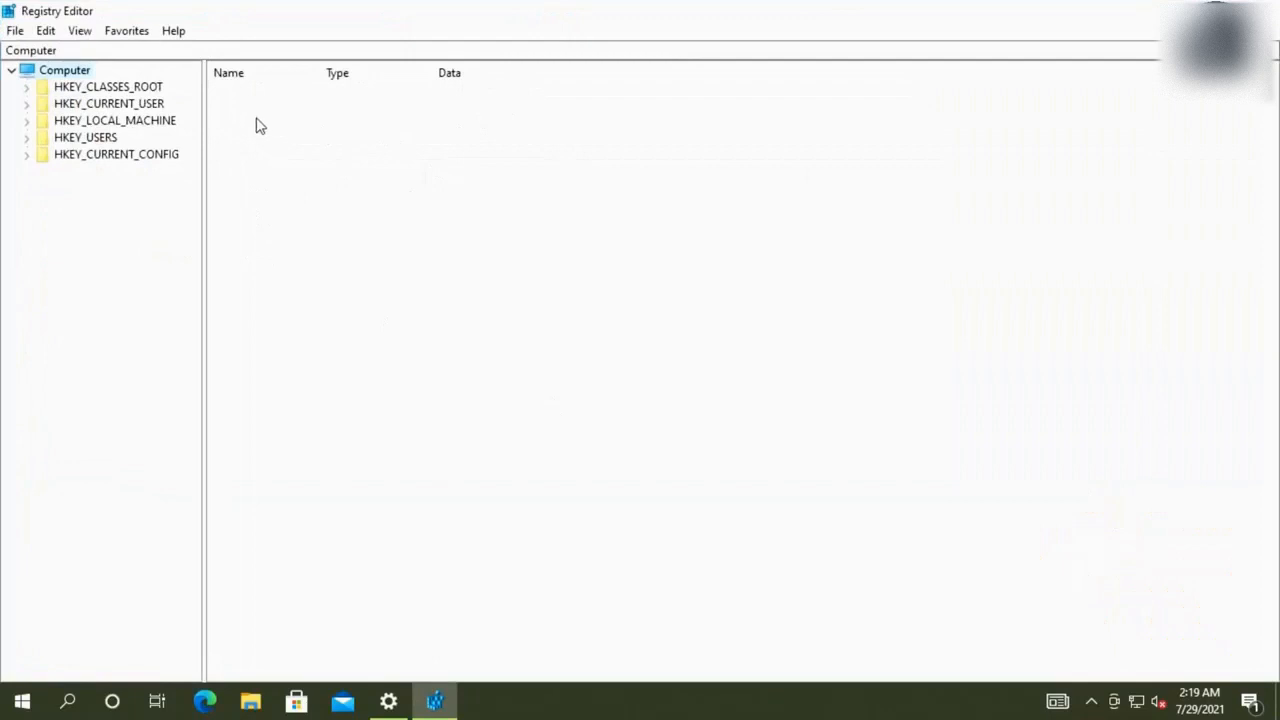
Navigate to HKEY_LOCAL_MACHINE\SOFTWARE\Microsoft\WindowsSelfHost\Applicability to list its values
double_click(161, 121)
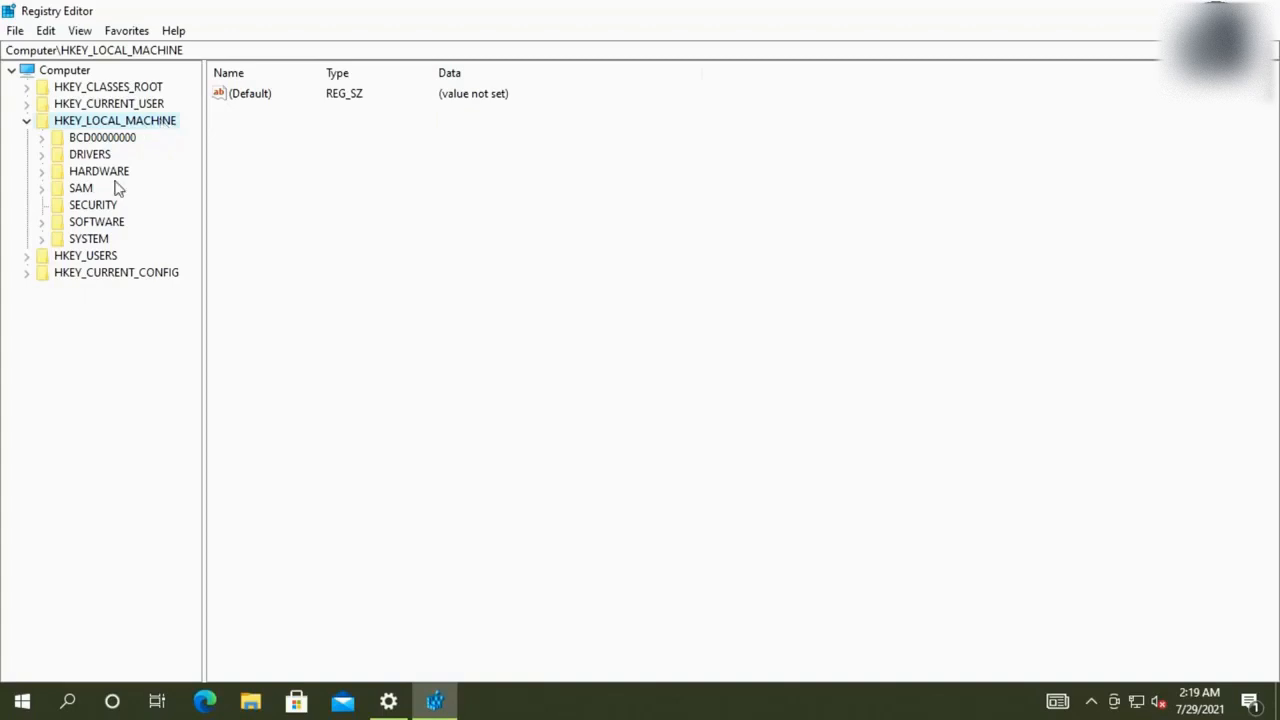
double_click(116, 222)
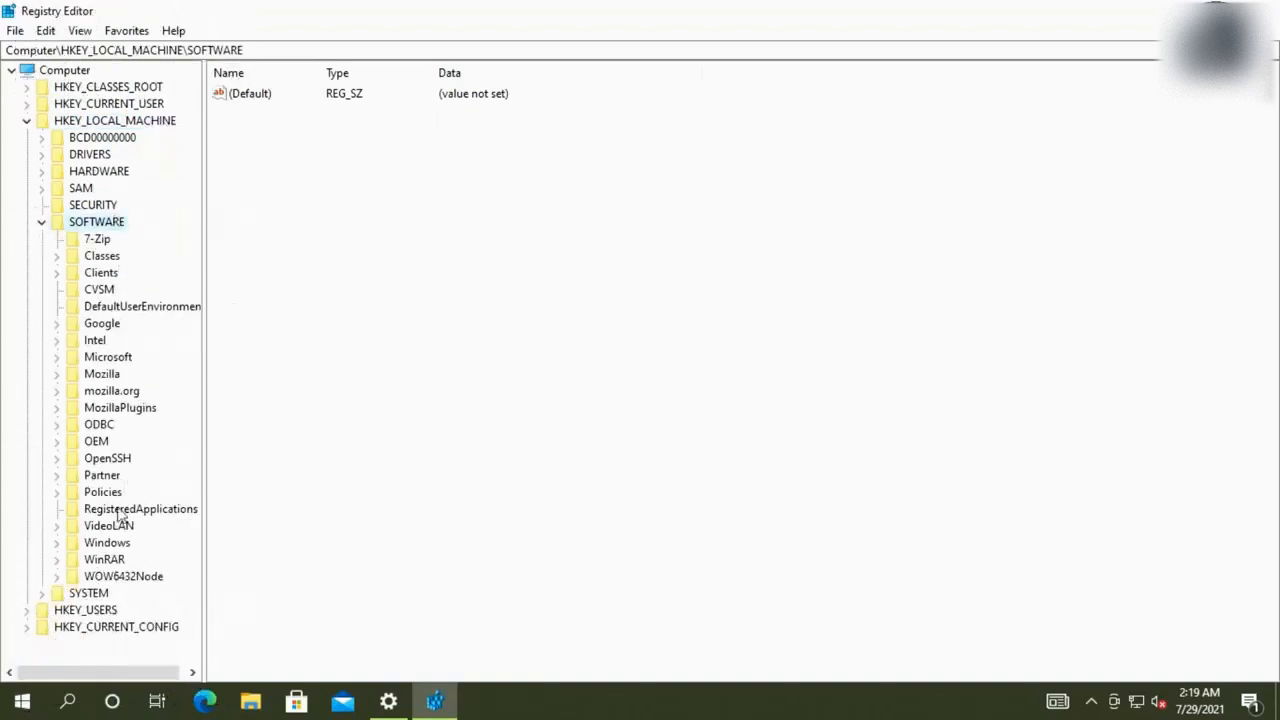
double_click(126, 360)
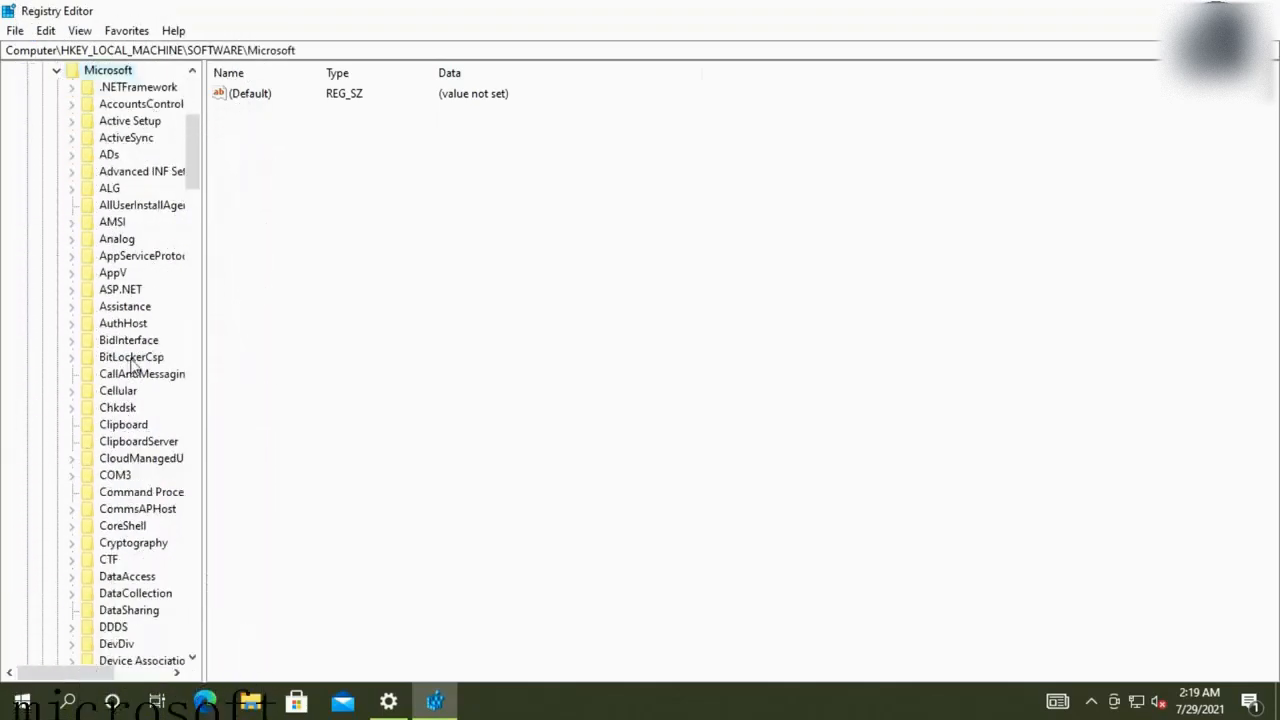
scroll(126, 367, down, 20)
scroll(145, 373, down, 20)
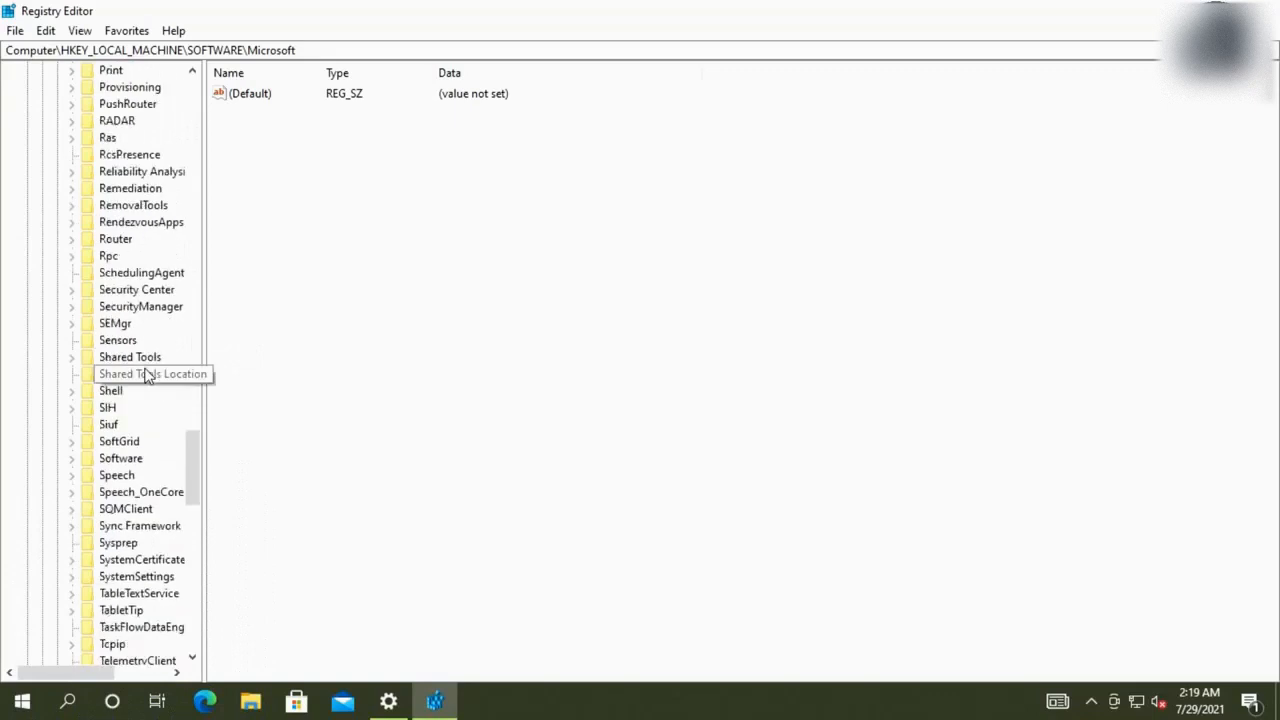
scroll(145, 373, down, 12)
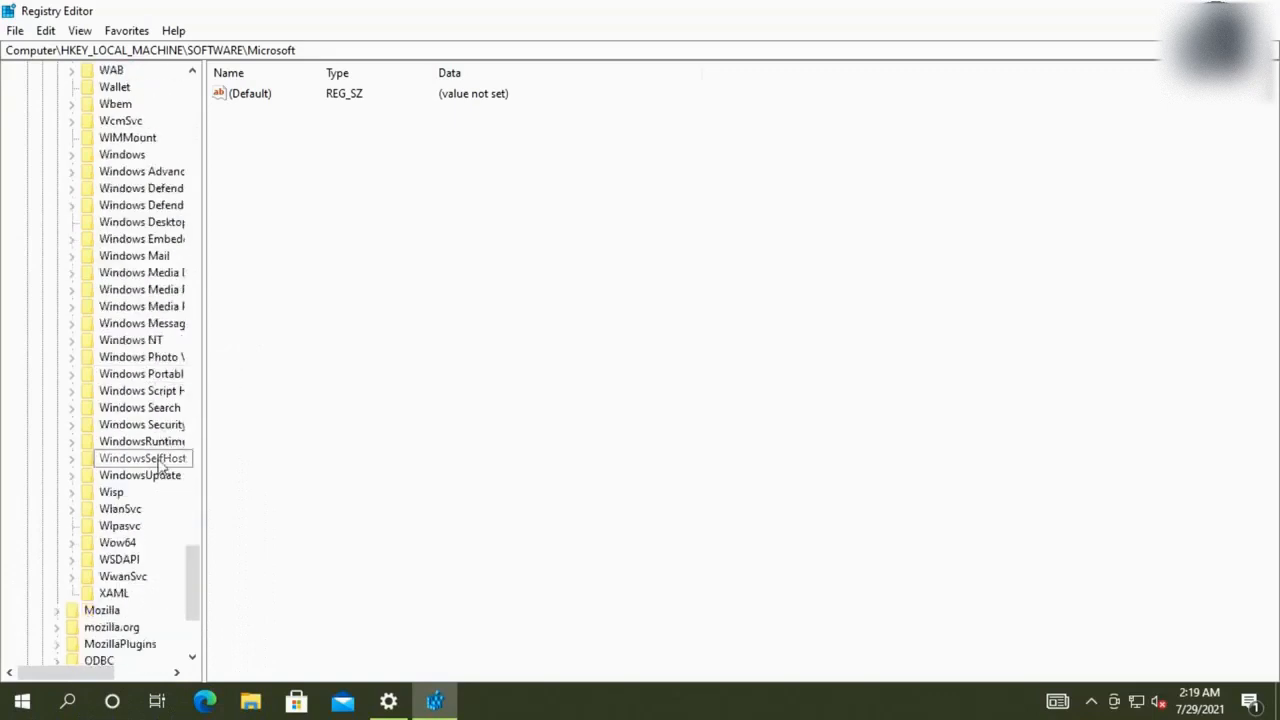
click(155, 461)
double_click(156, 464)
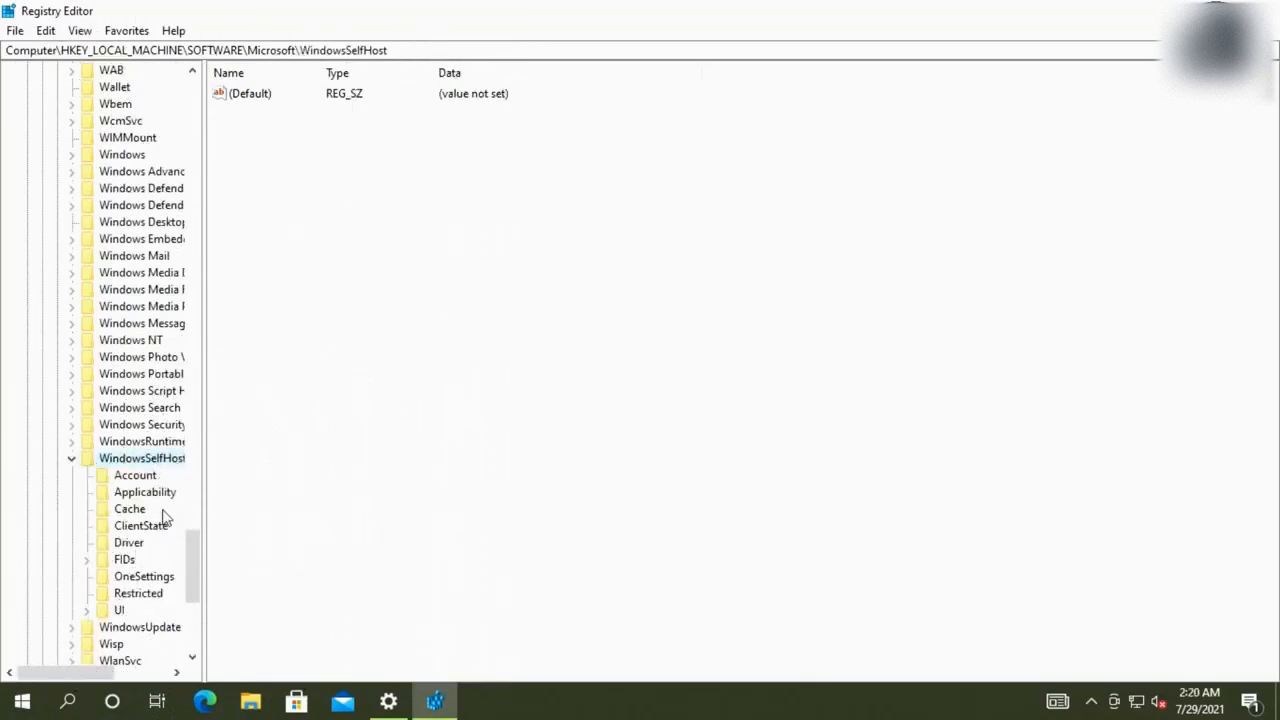
click(162, 498)
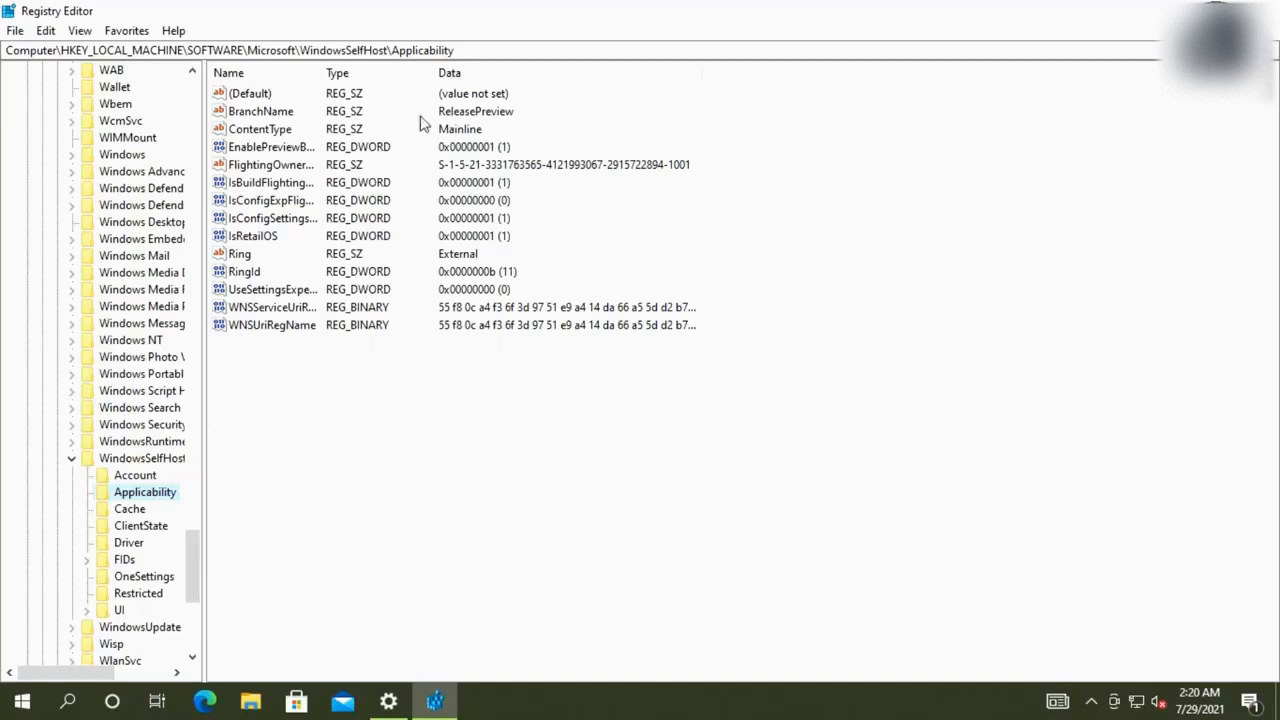
Set Applicability's BranchName to Dev and review the Ring and ContentType values
double_click(279, 118)
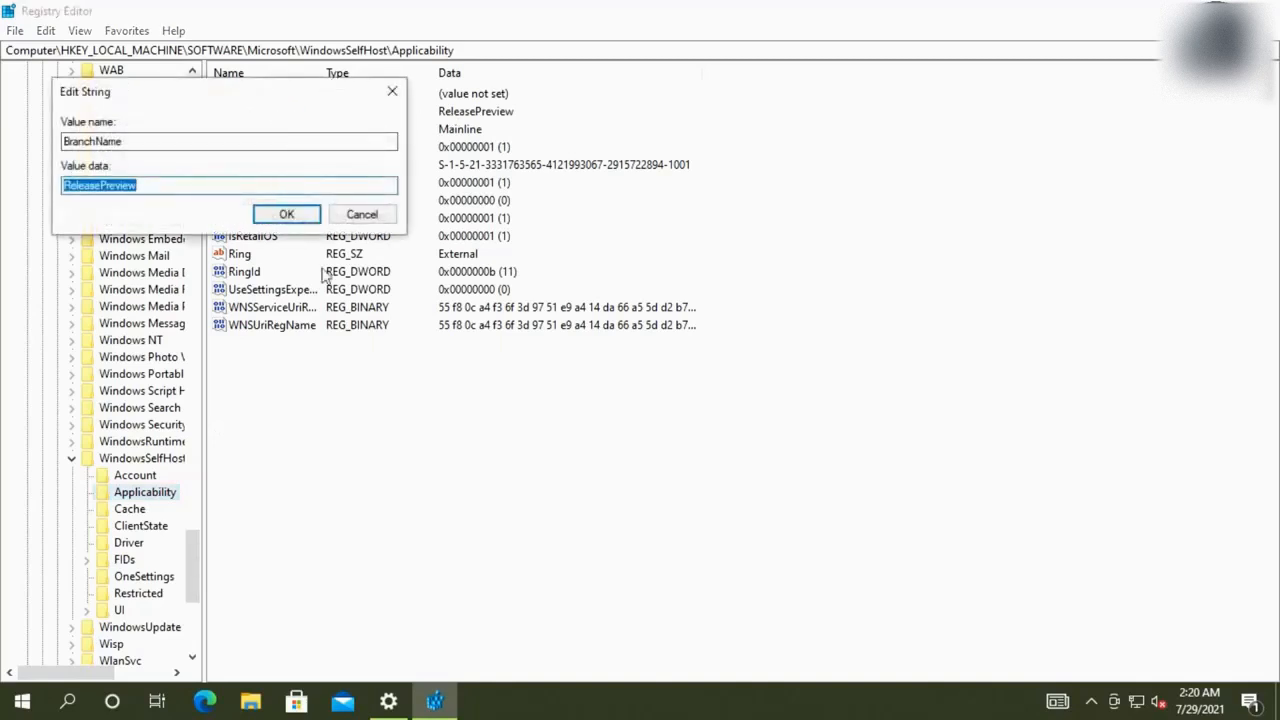
text(De)
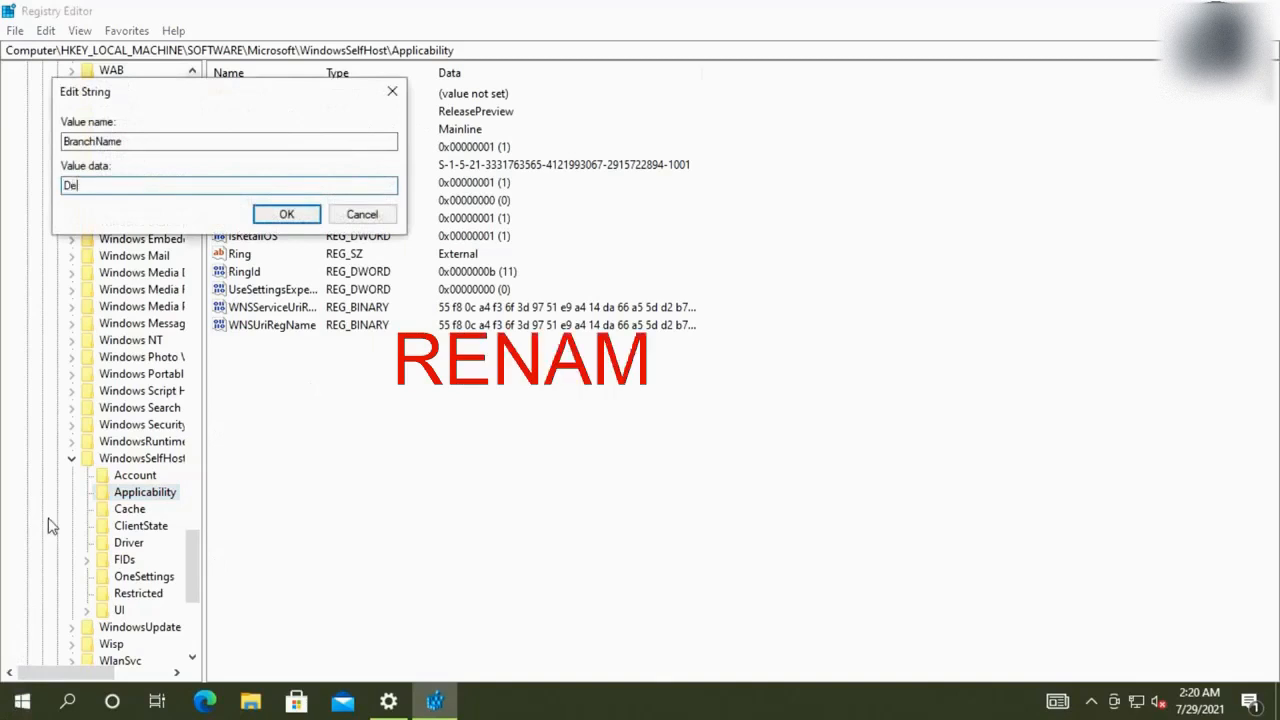
text(v)
click(286, 214)
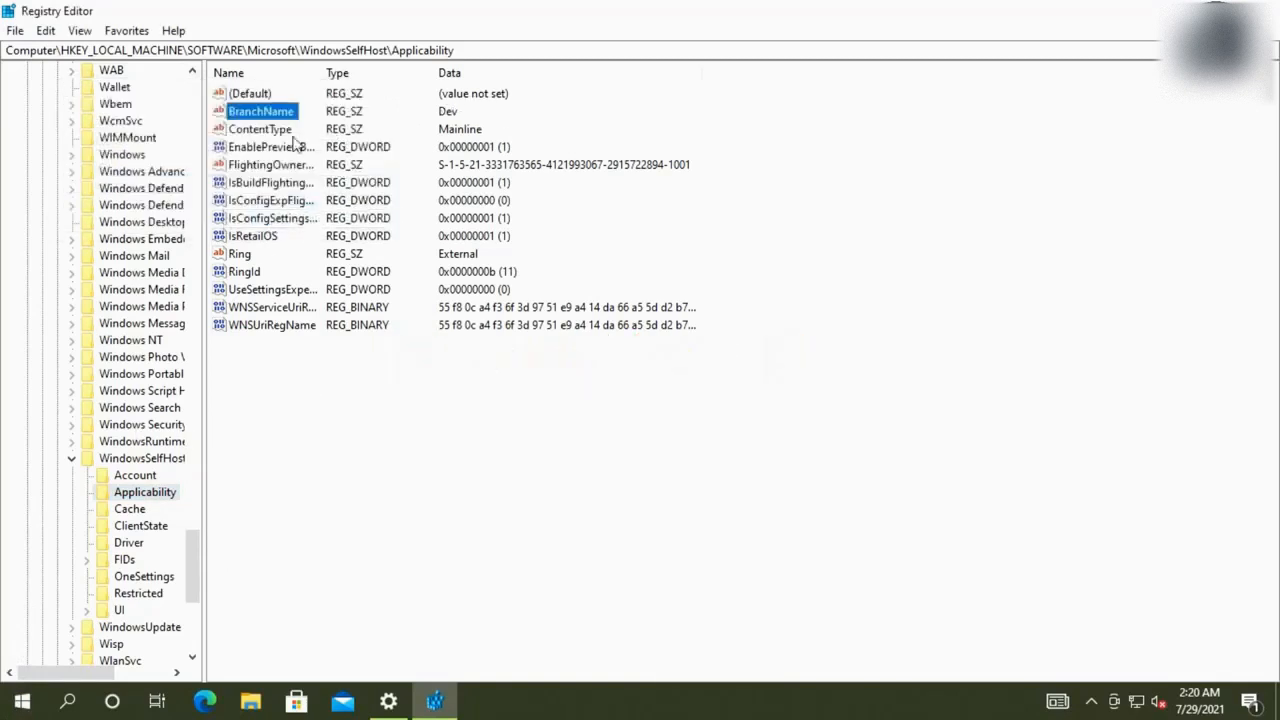
click(244, 256)
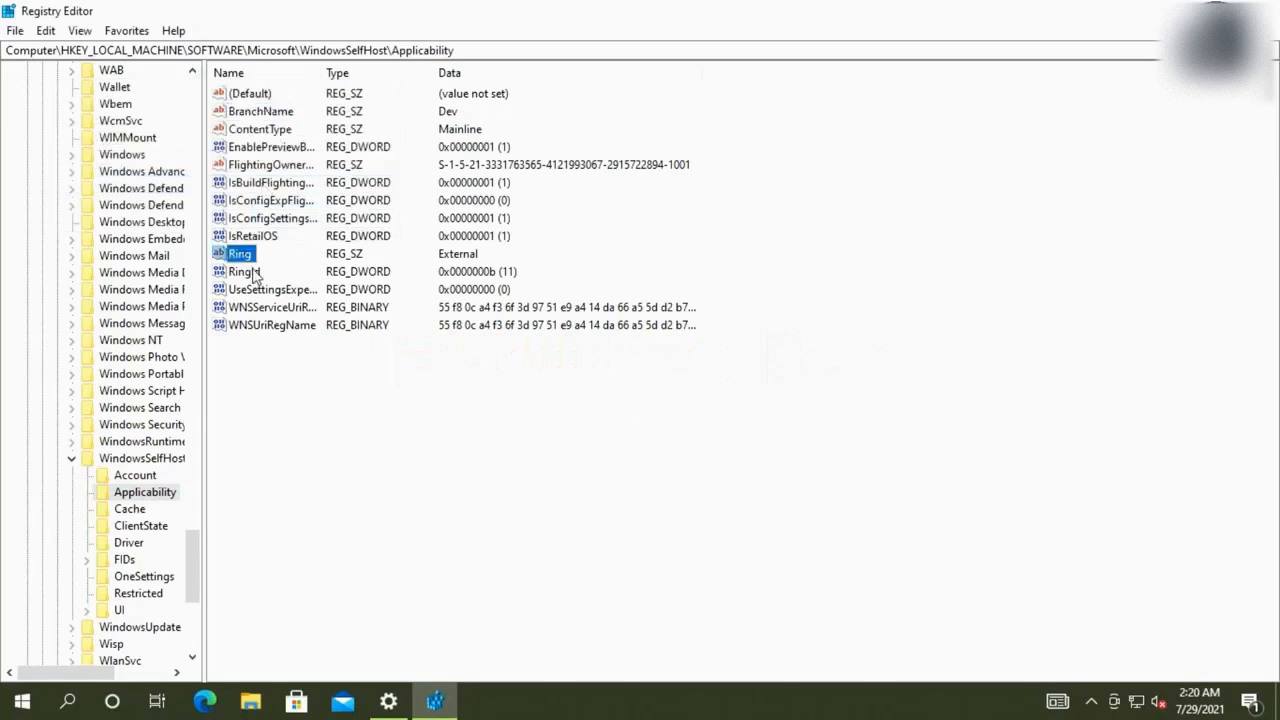
click(460, 262)
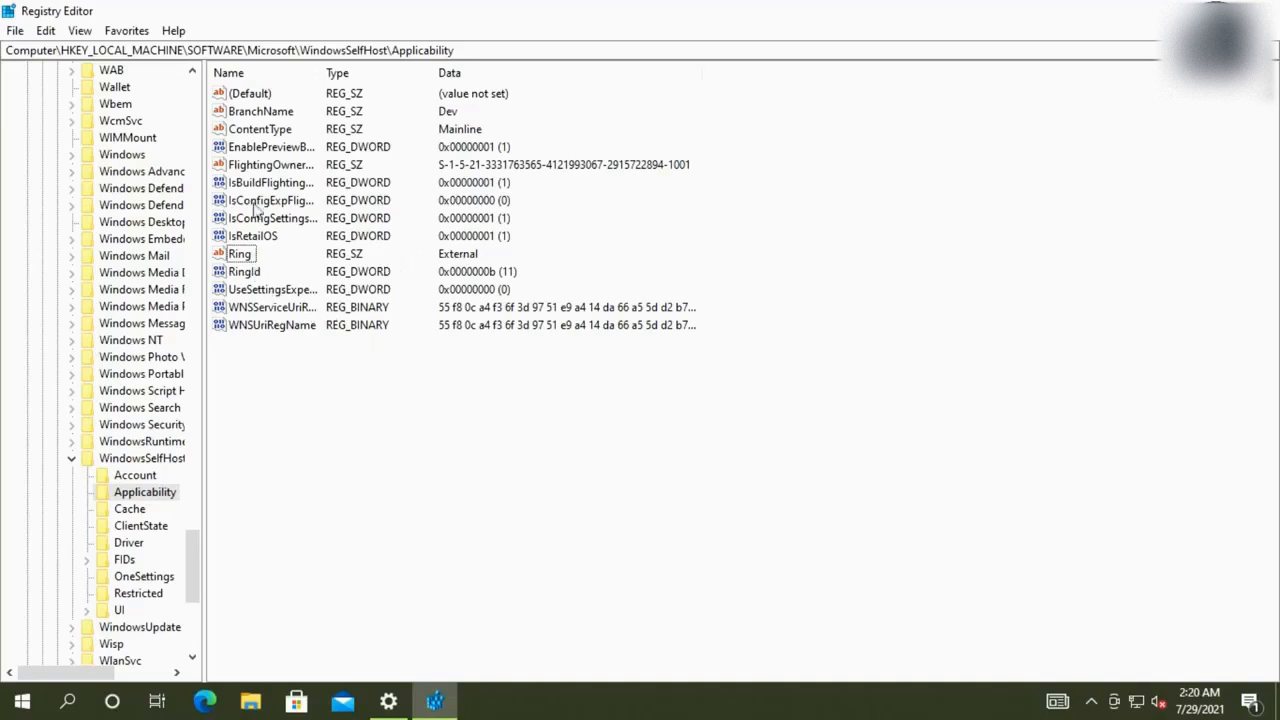
click(290, 133)
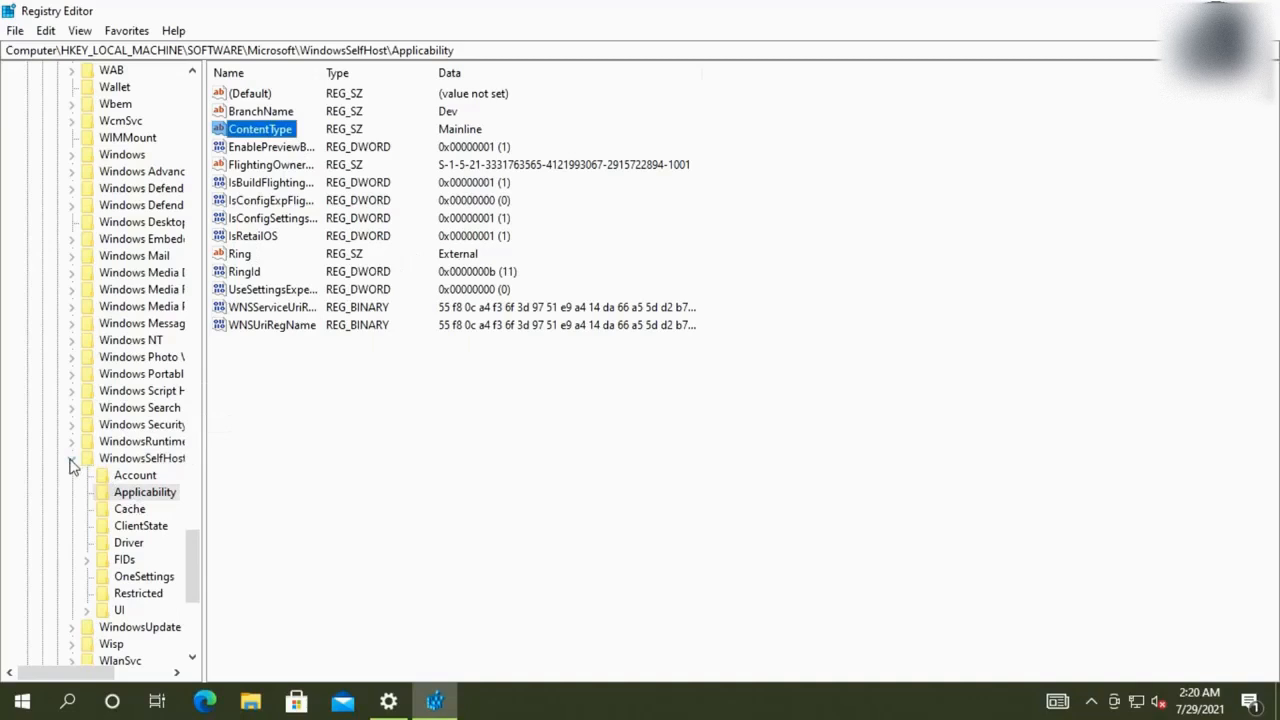
click(119, 612)
Open WindowsSelfHost\UI\Selection and change UIBranch from ReleasePreview to Dev
double_click(117, 612)
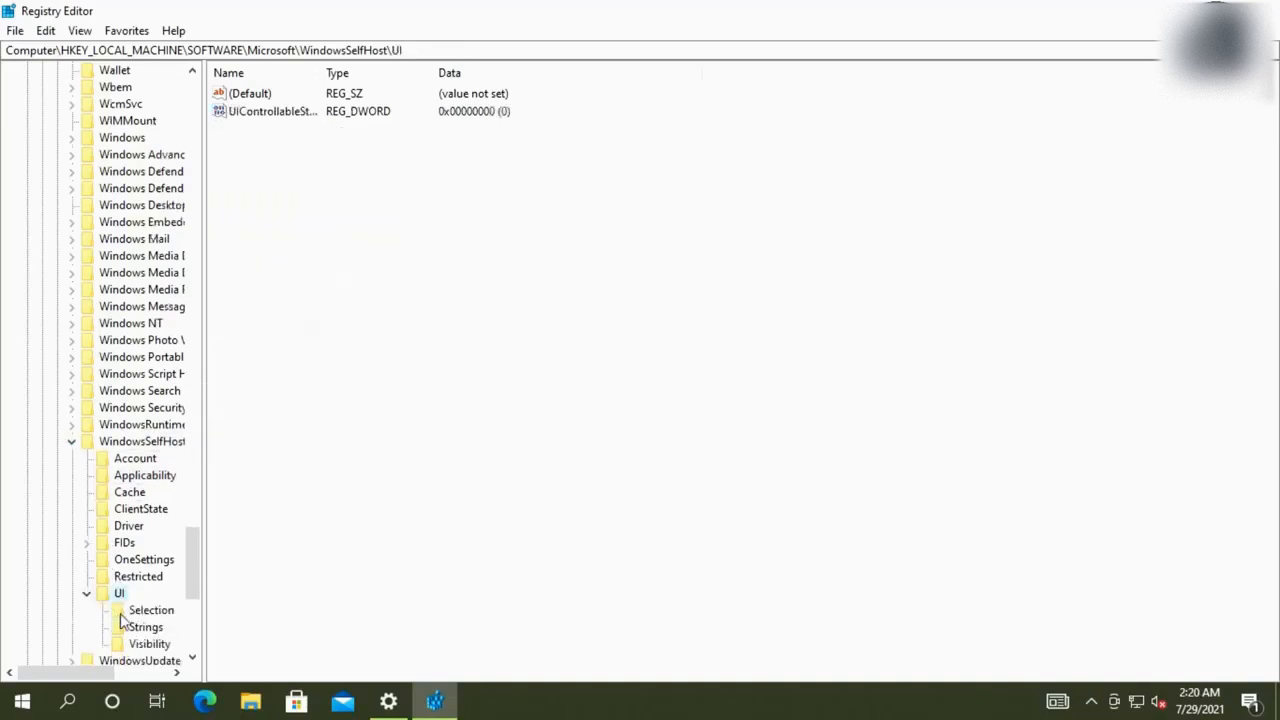
click(145, 616)
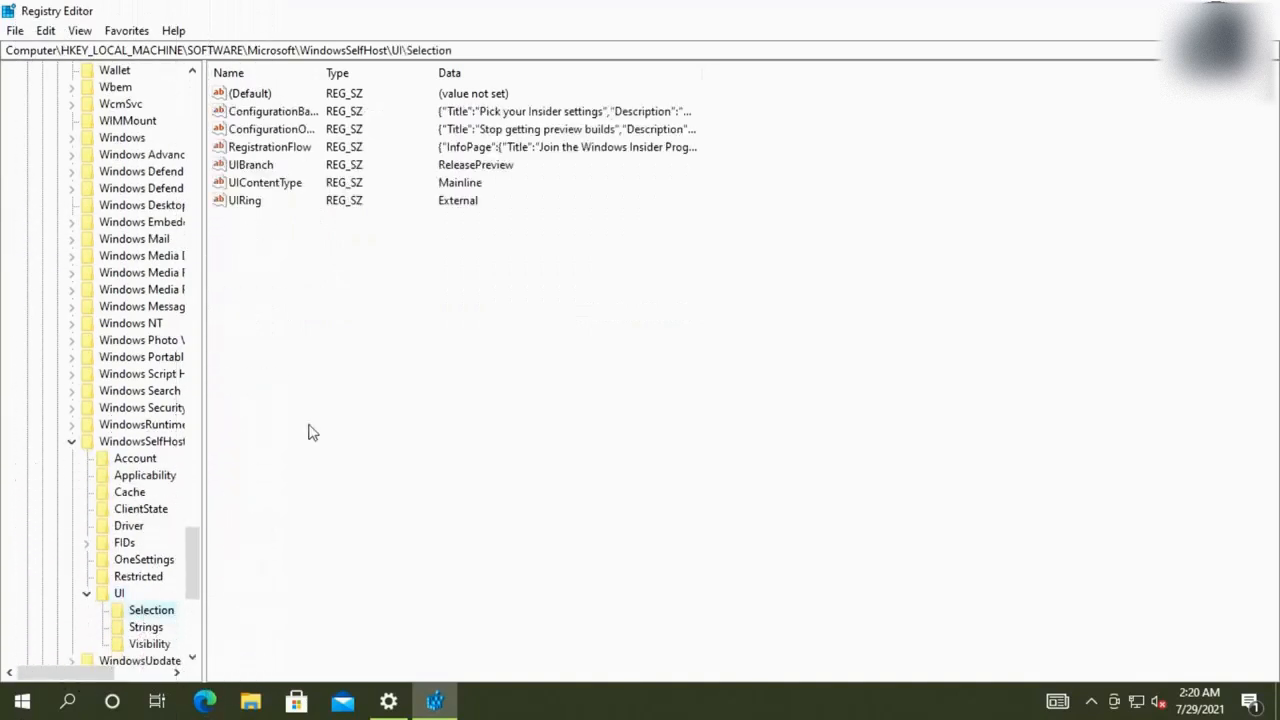
click(265, 205)
click(418, 193)
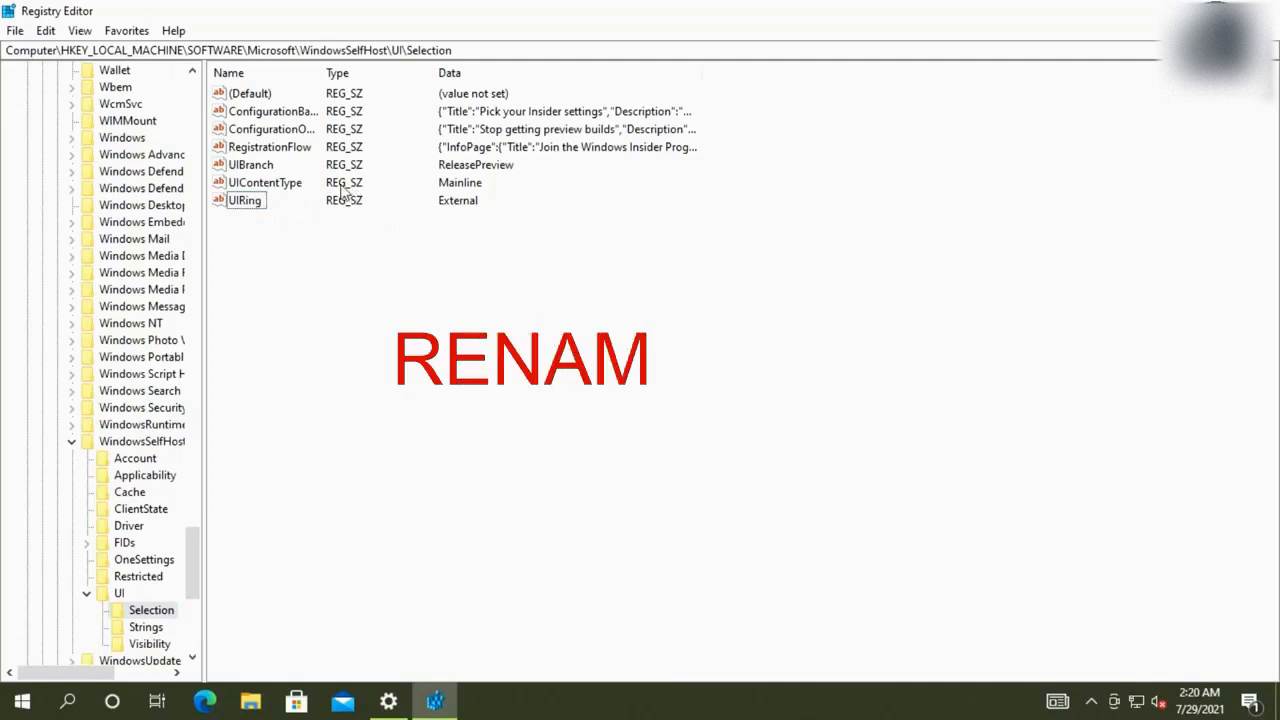
double_click(268, 167)
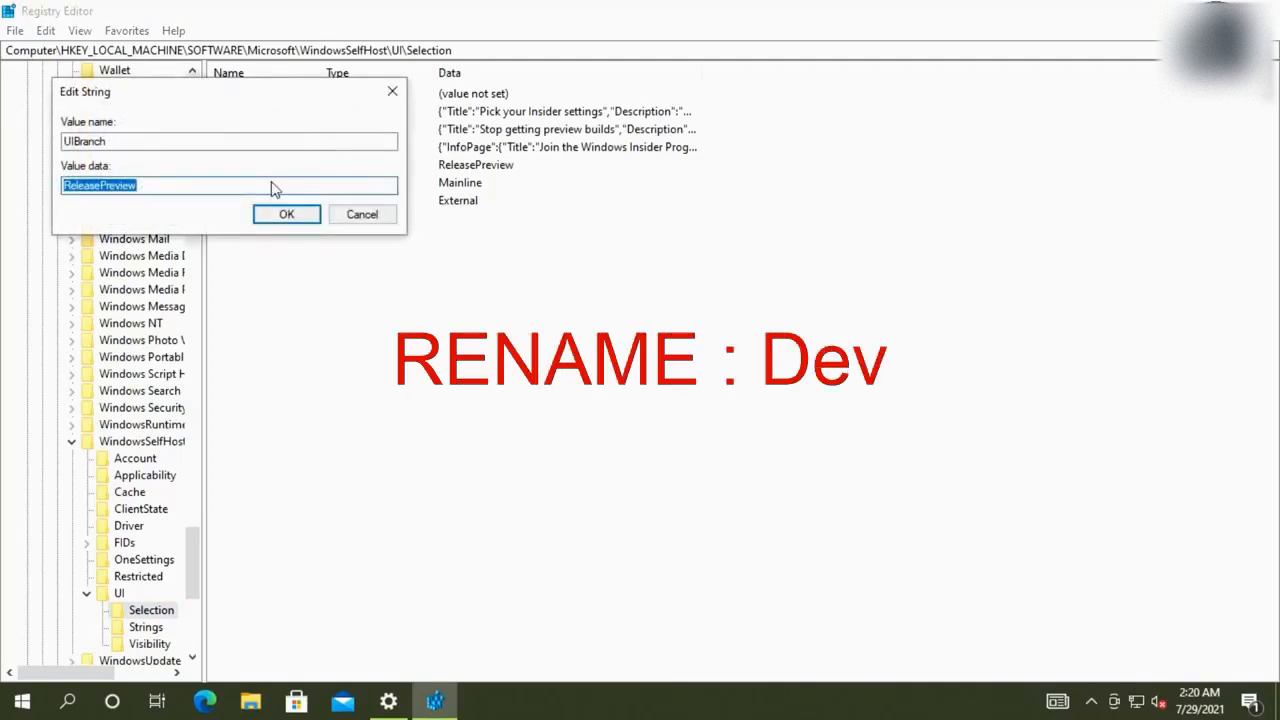
text(M)
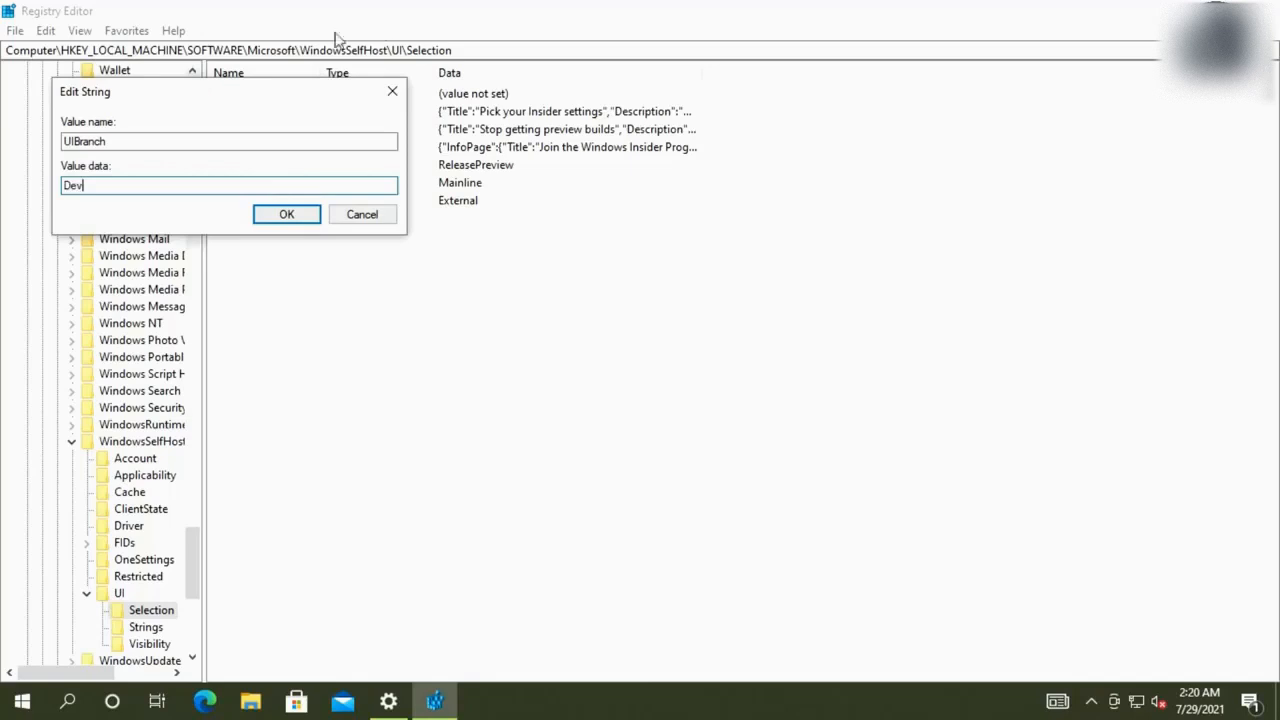
click(316, 215)
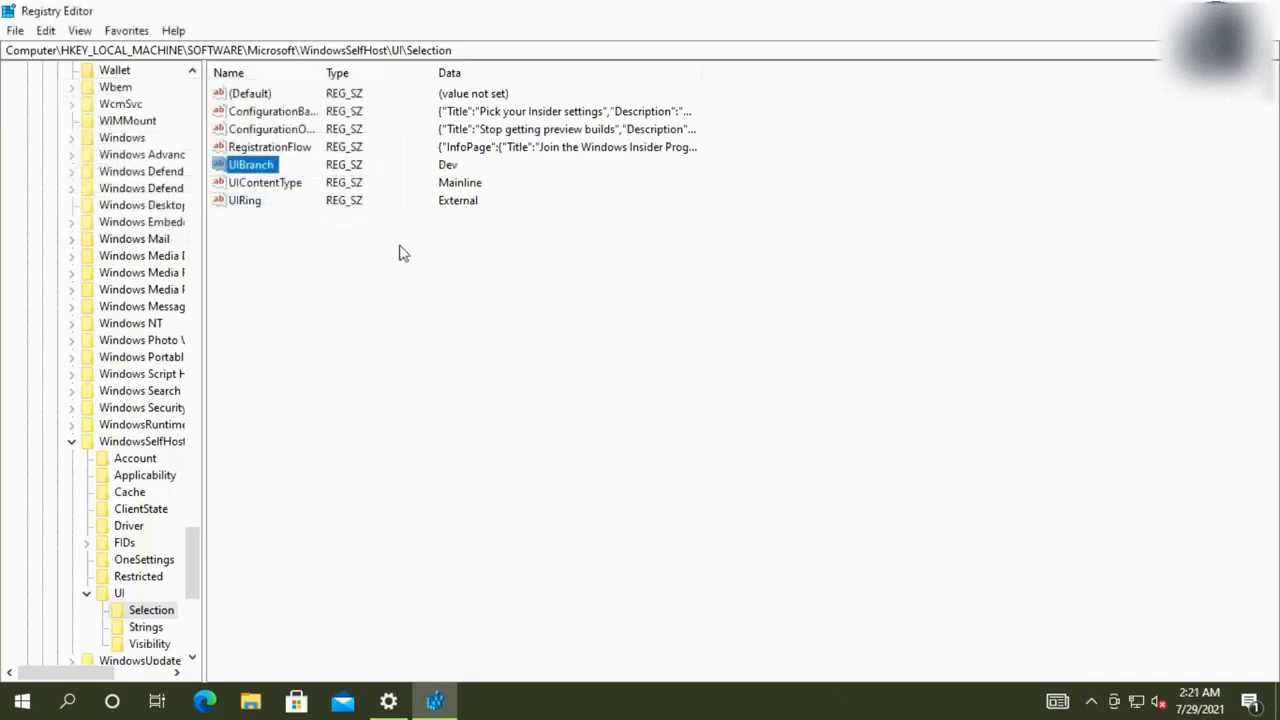
Collapse WindowsSelfHost and SOFTWARE, then expand HKEY_LOCAL_MACHINE\SYSTEM and its Setup key
click(71, 443)
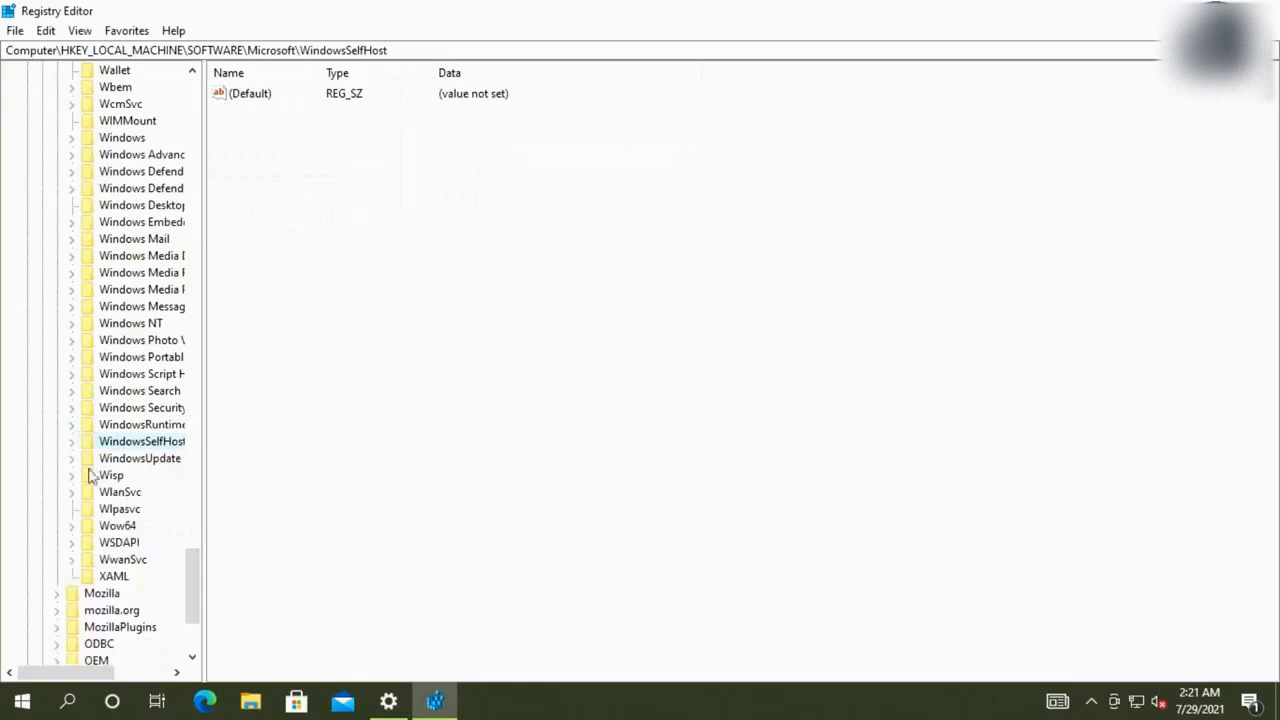
scroll(163, 400, up, 20)
scroll(160, 385, up, 20)
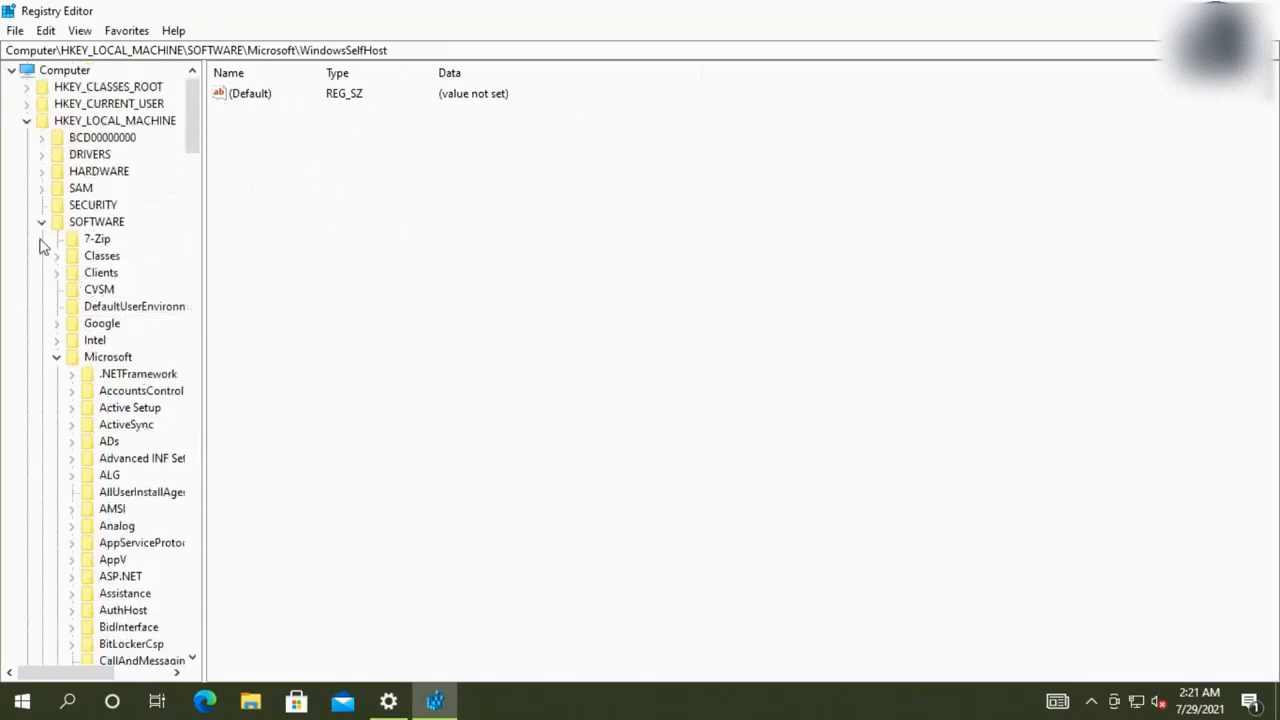
click(41, 222)
double_click(85, 239)
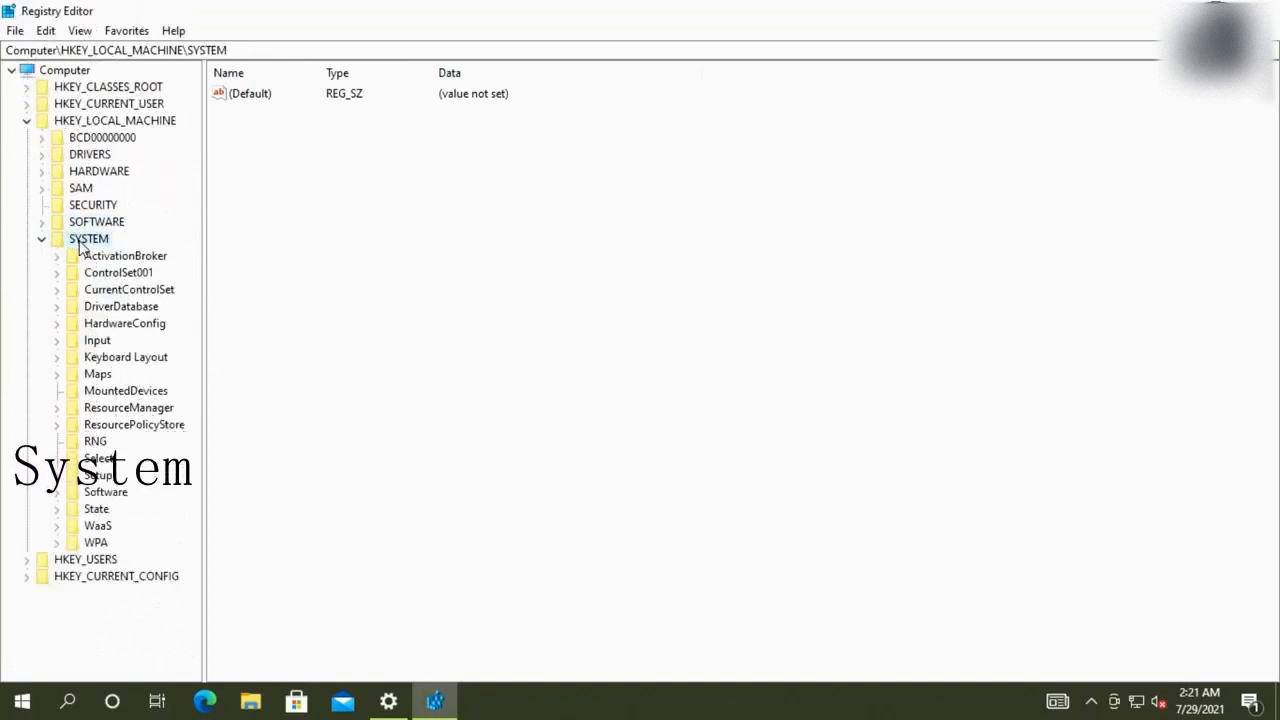
double_click(93, 477)
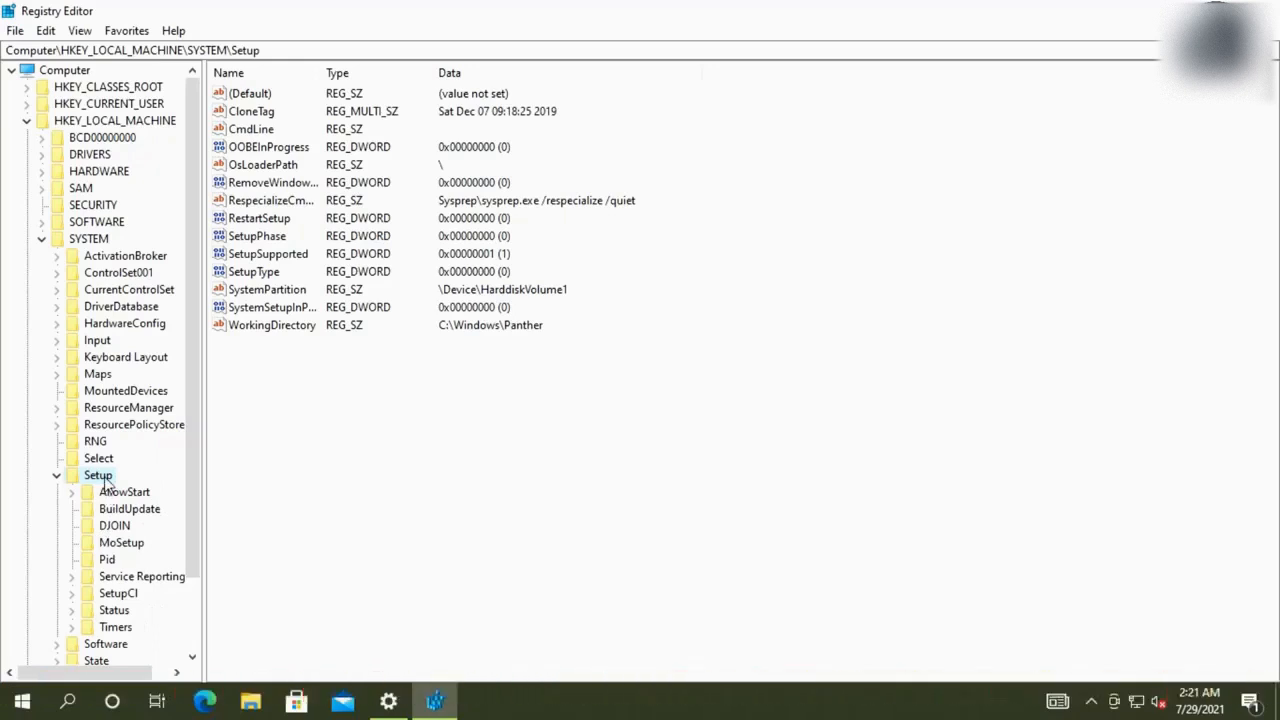
Add a new key named LabConfig under SYSTEM\Setup using New > Key
right_click(105, 483)
mouse_move(175, 512)
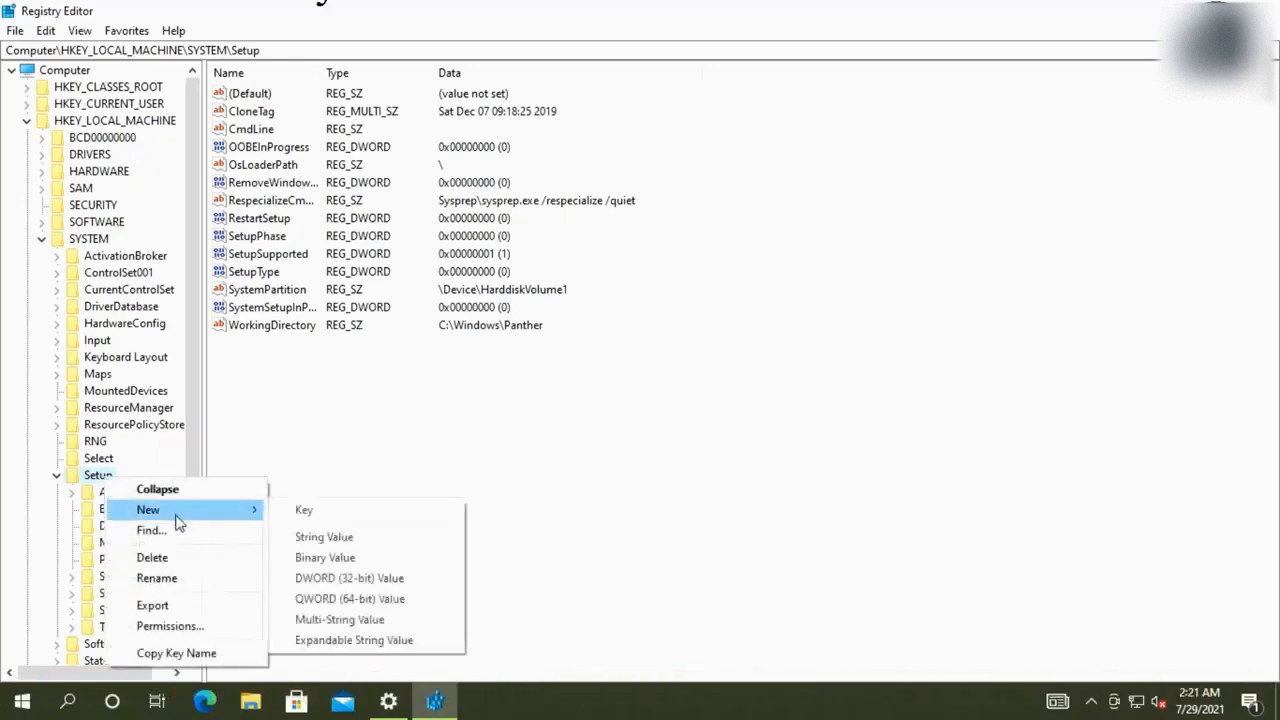
click(304, 512)
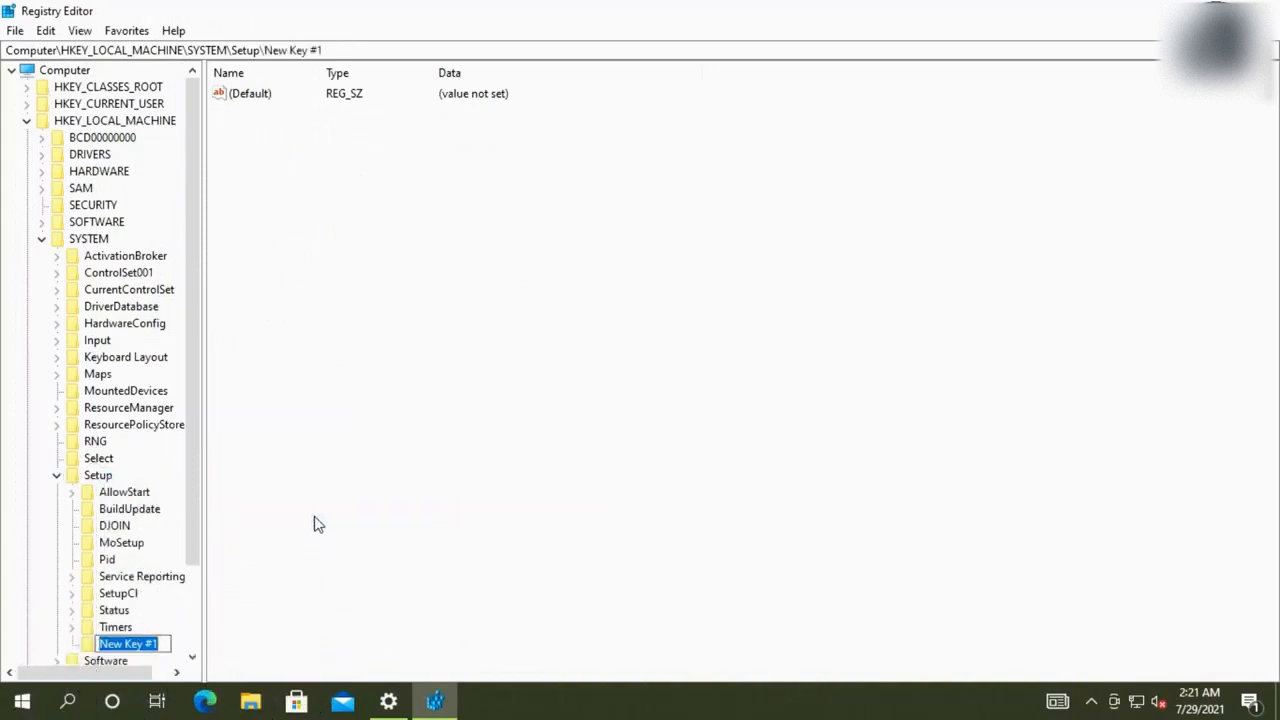
text(LabConfig)
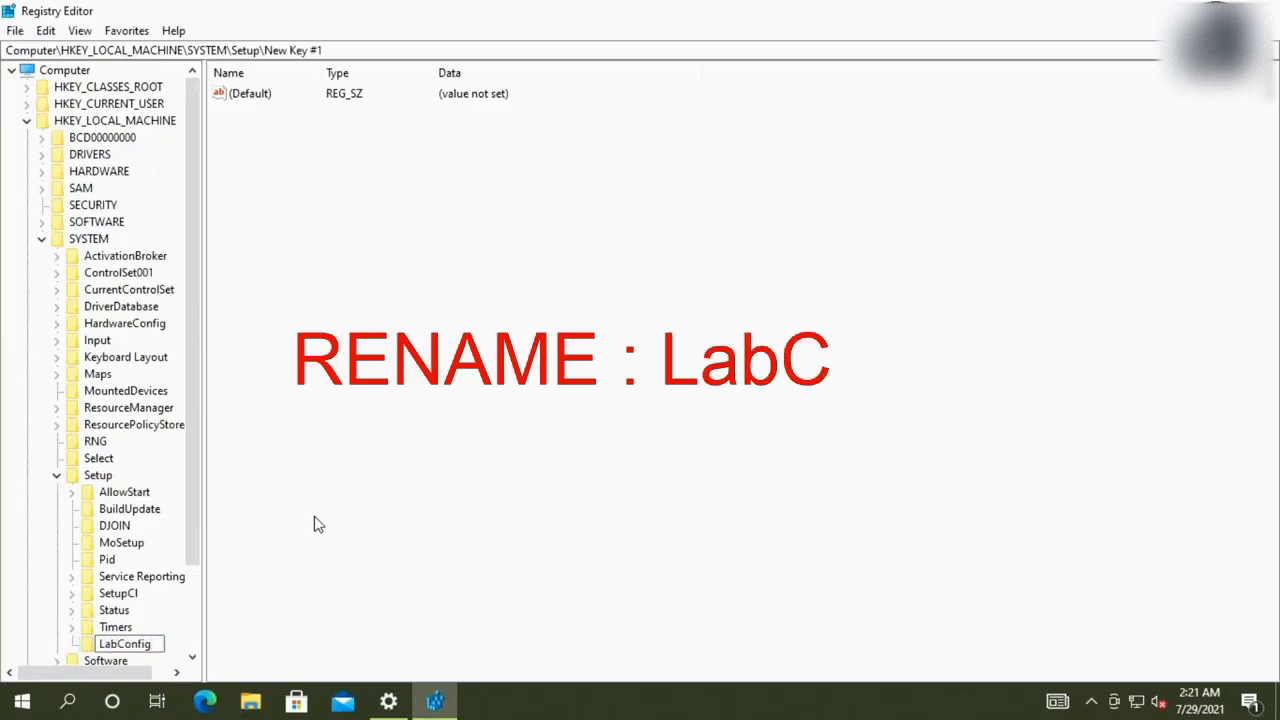
key(Return)
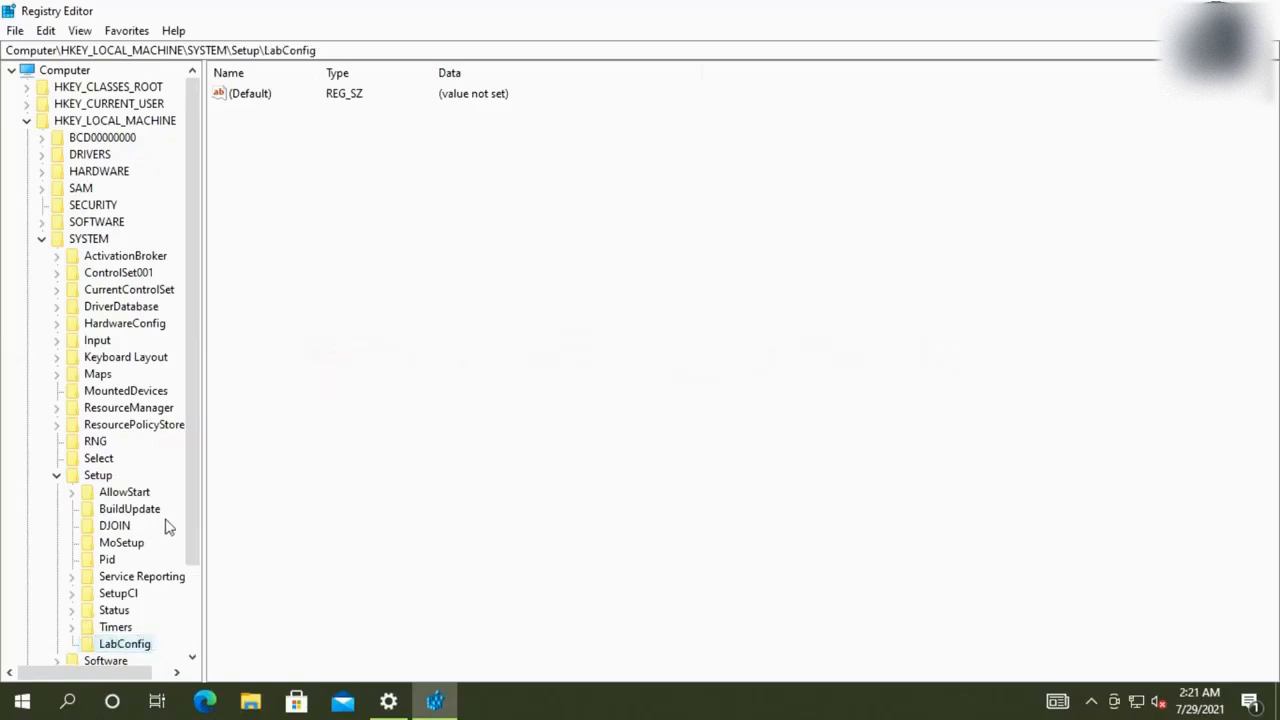
Add a DWORD (32-bit) value BypassTPMCheck to LabConfig with data 1
right_click(369, 325)
mouse_move(400, 333)
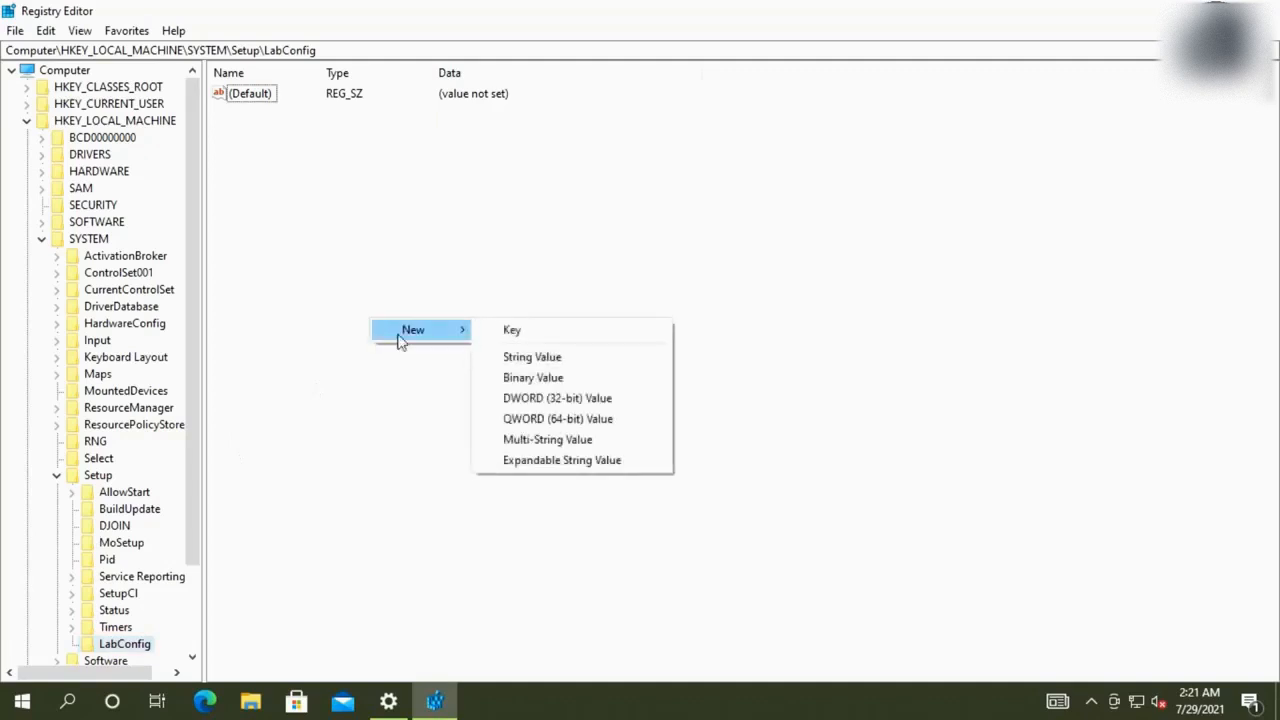
click(540, 397)
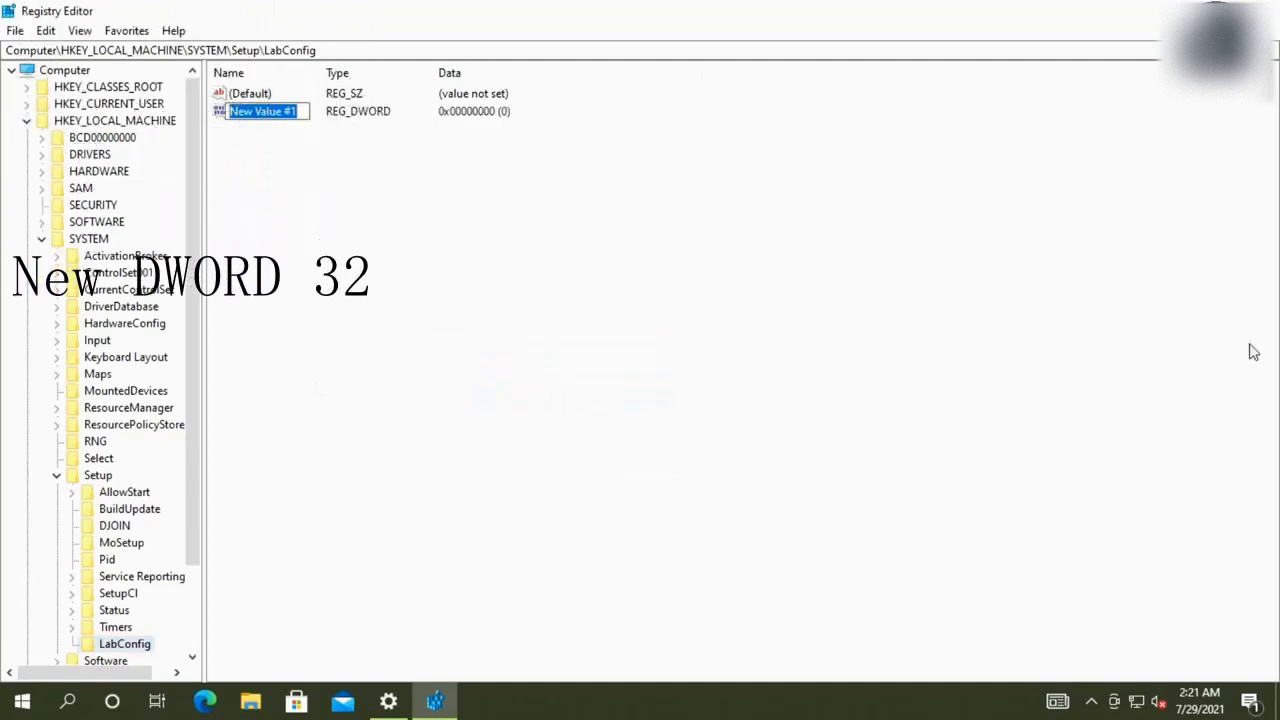
text(By)
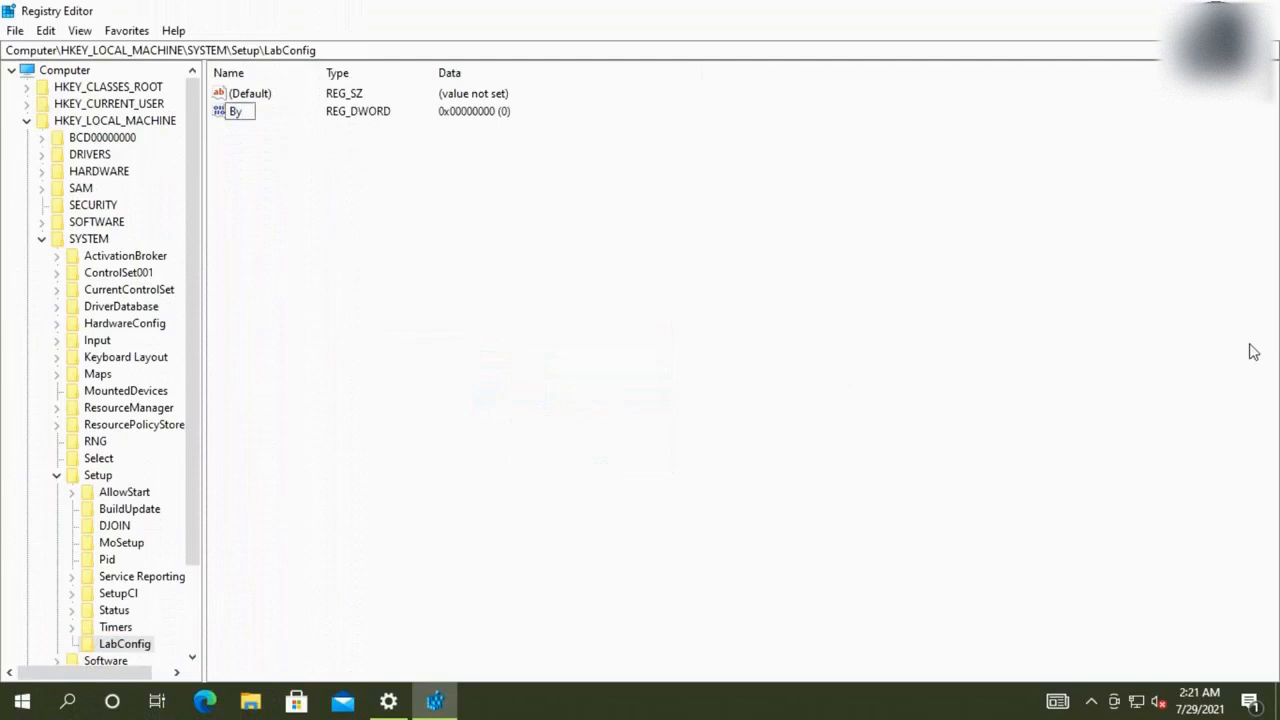
text(pass)
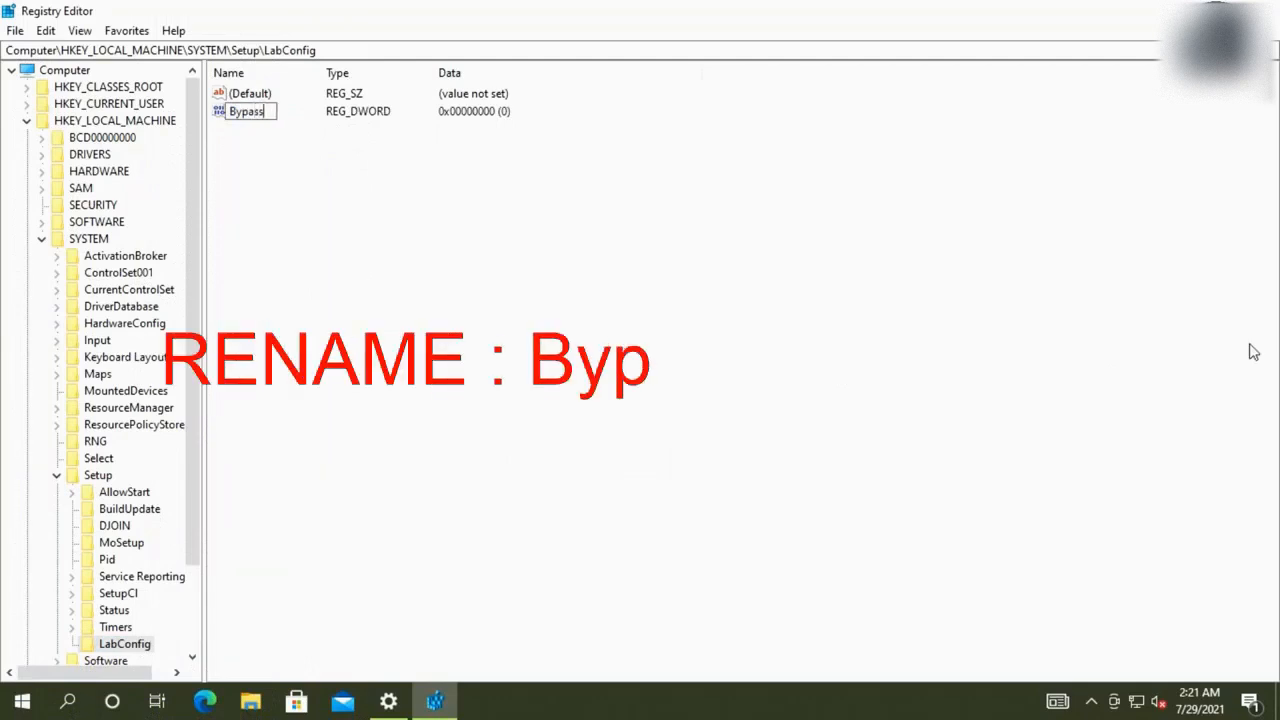
text(TPMCheck)
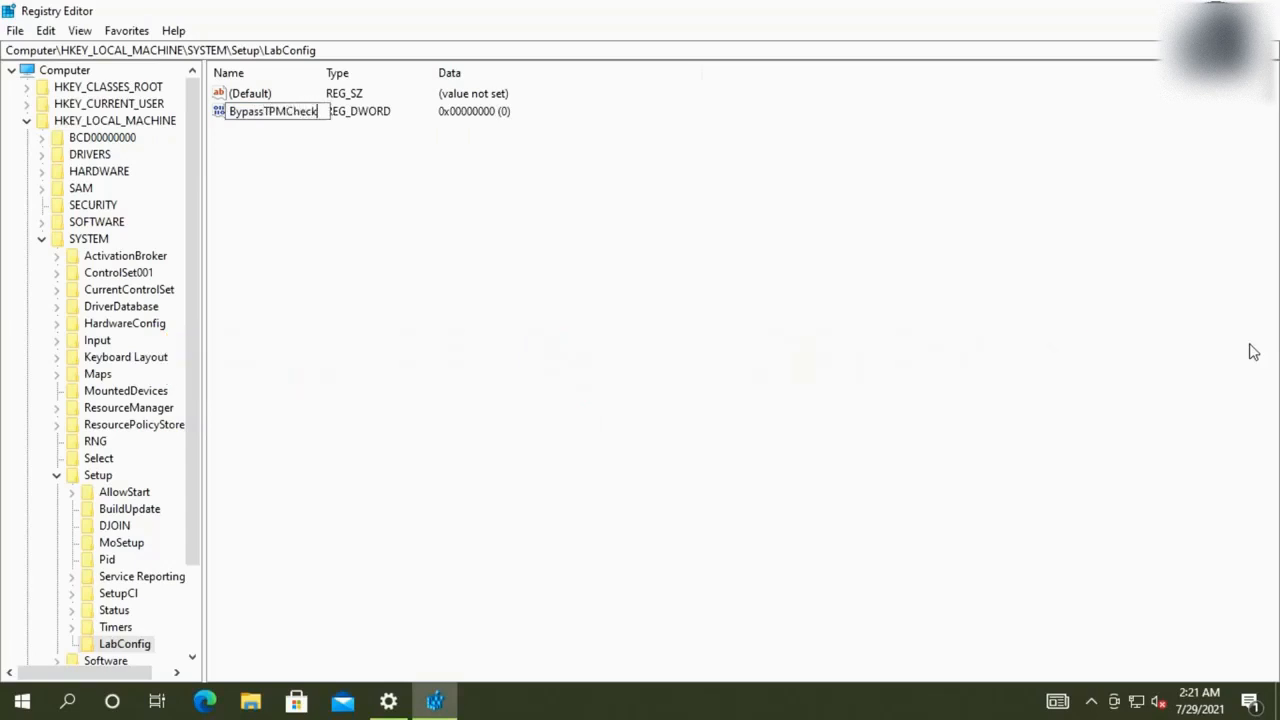
key(Return)
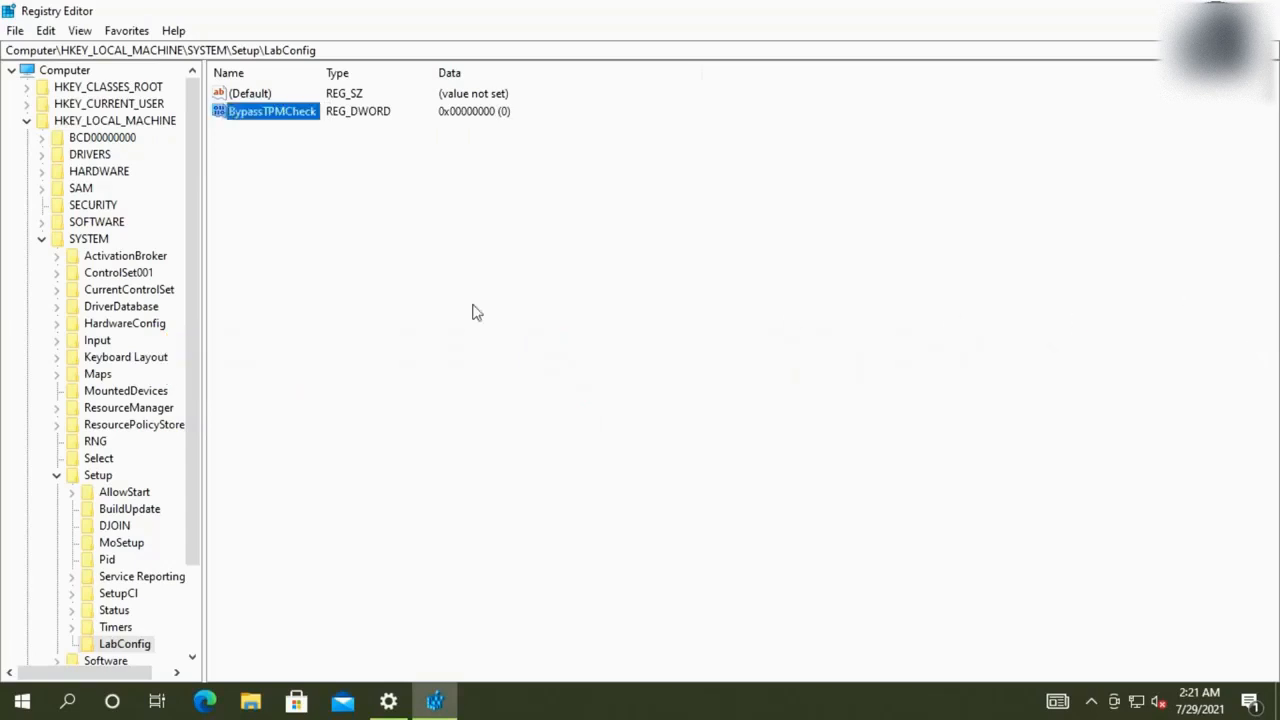
double_click(286, 122)
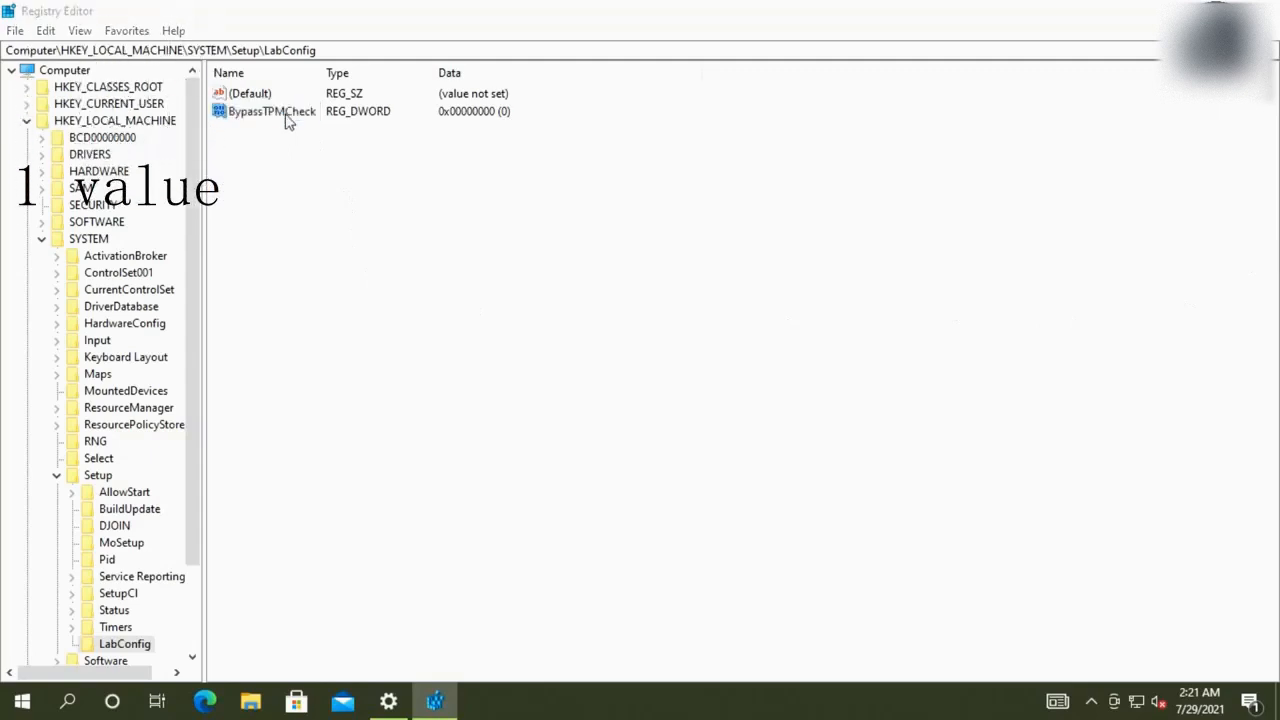
text(1)
click(239, 241)
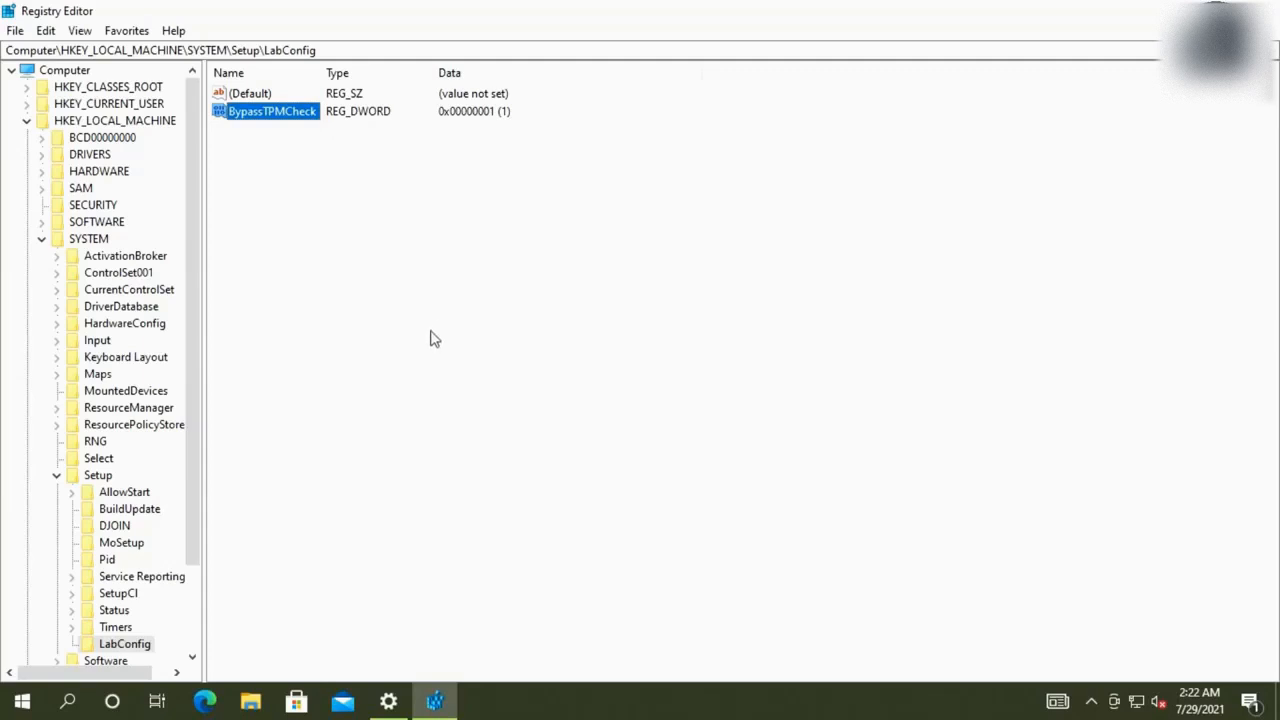
Add DWORD value BypassSecureBootCheck set to 1, then widen the Name column
right_click(333, 270)
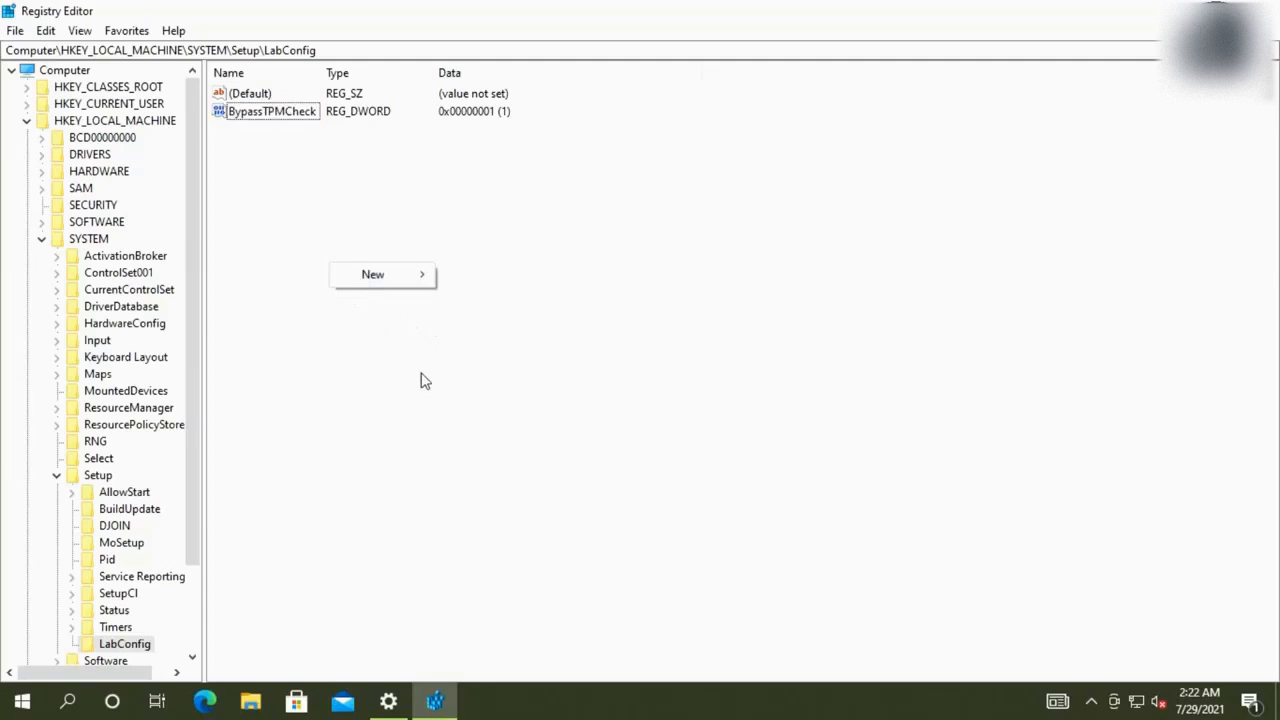
click(412, 280)
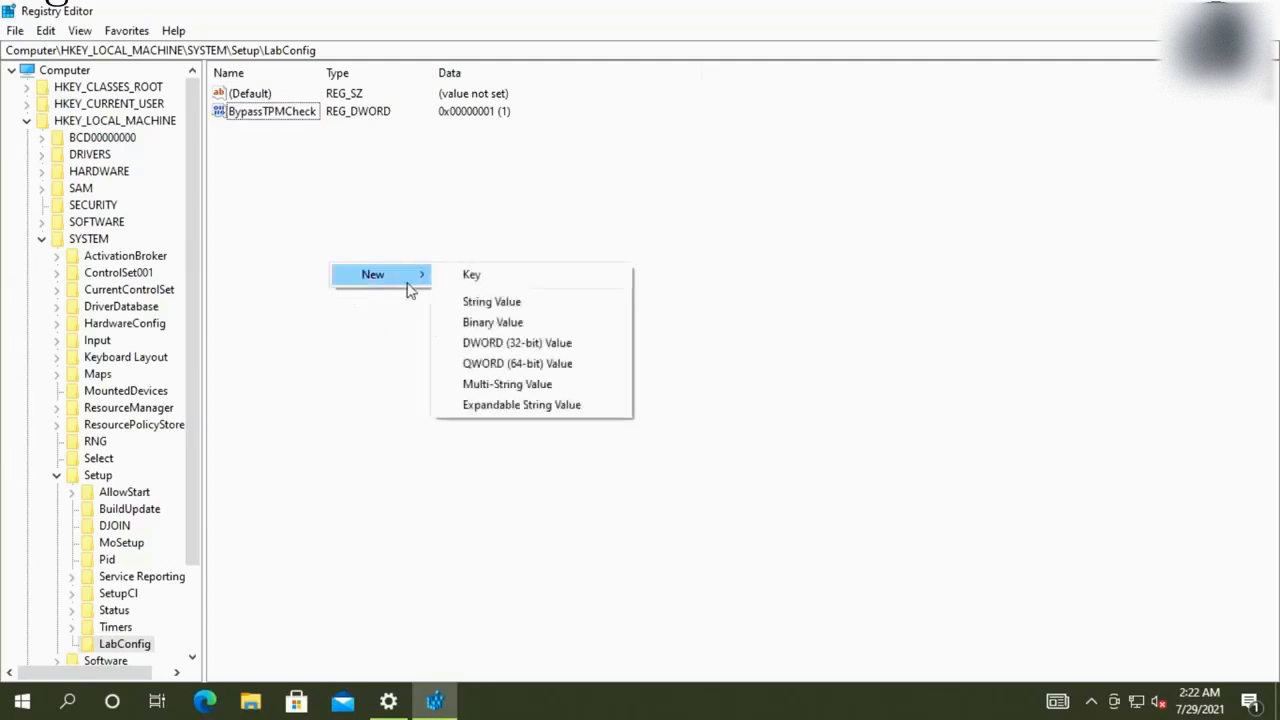
click(515, 343)
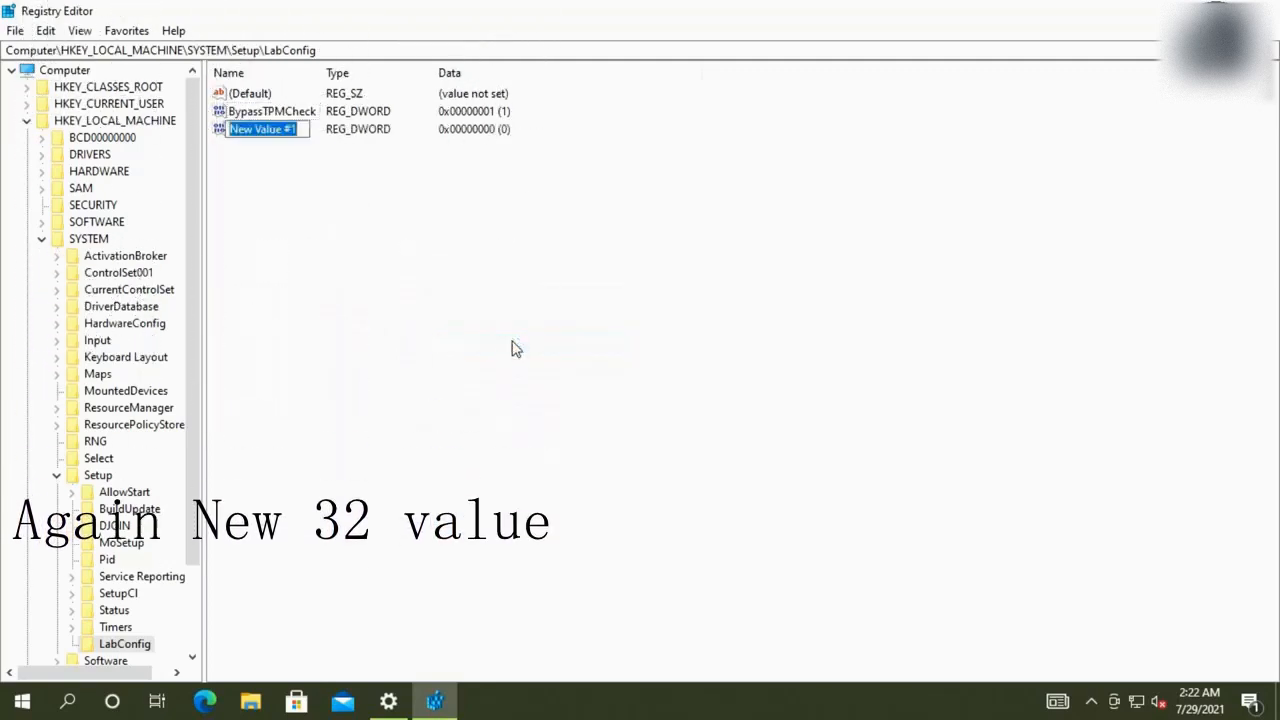
text(By)
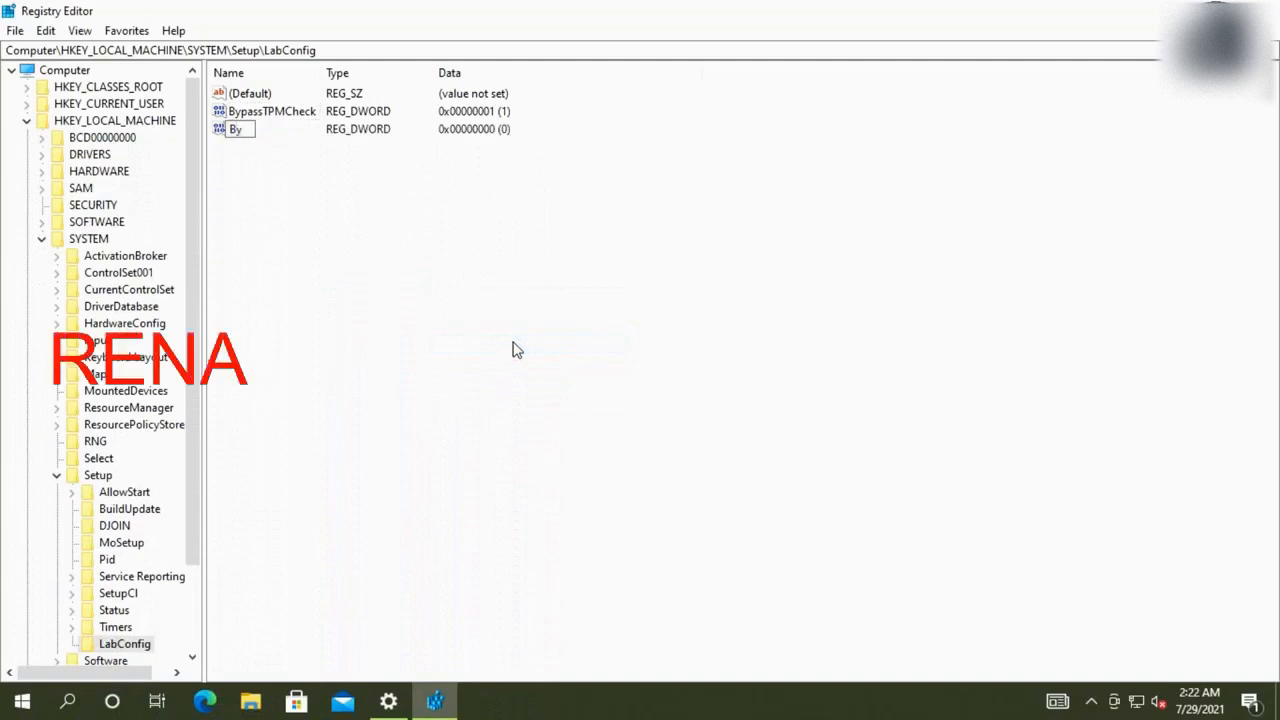
text(pass)
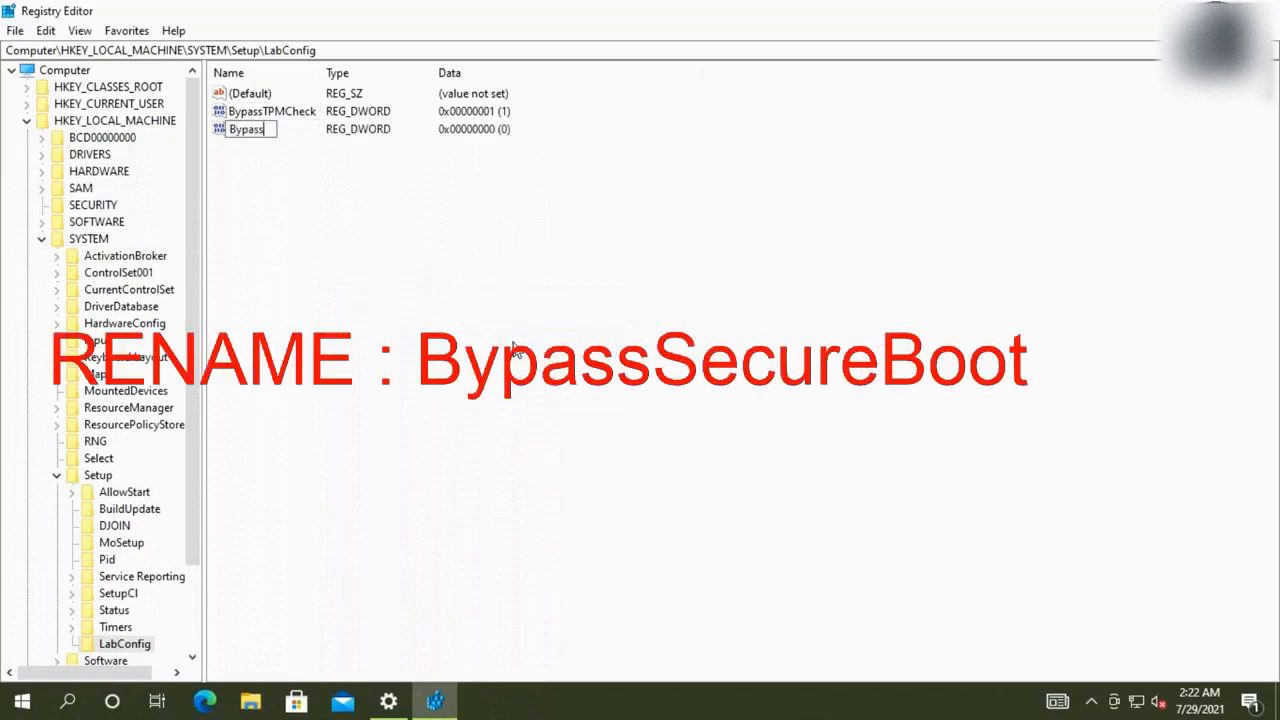
text(Secure)
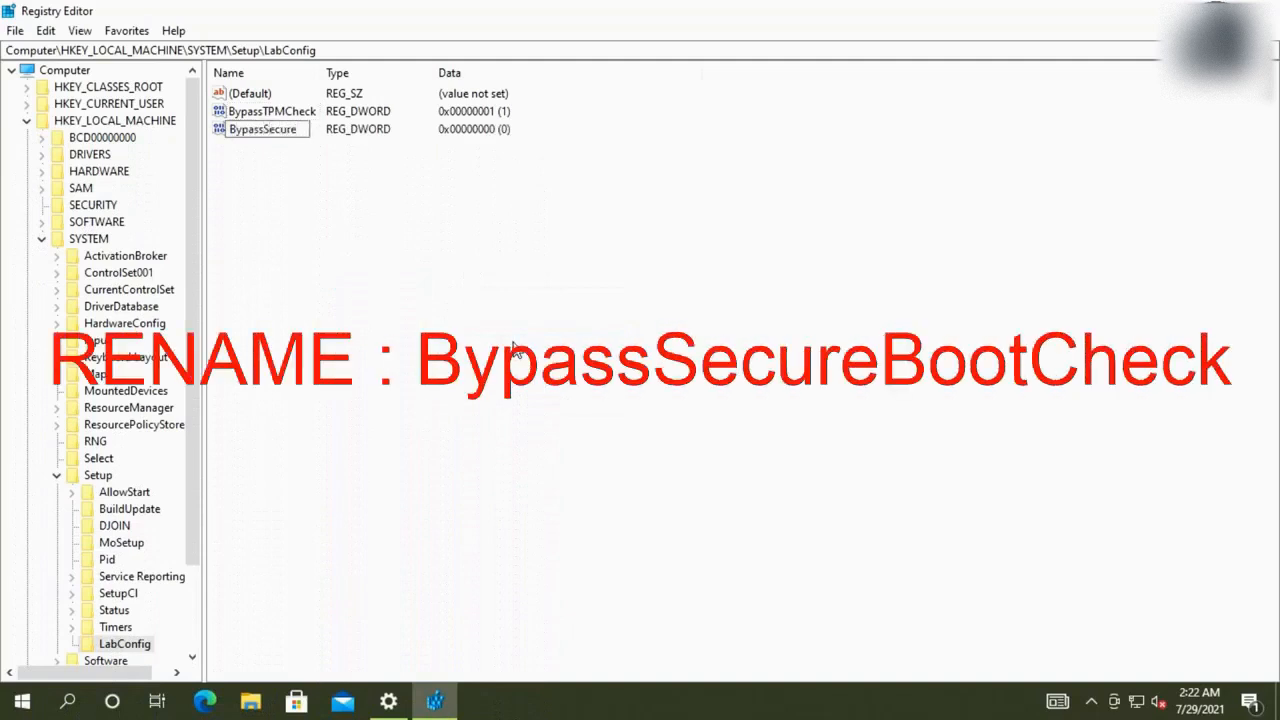
text(BootCheck)
key(Return)
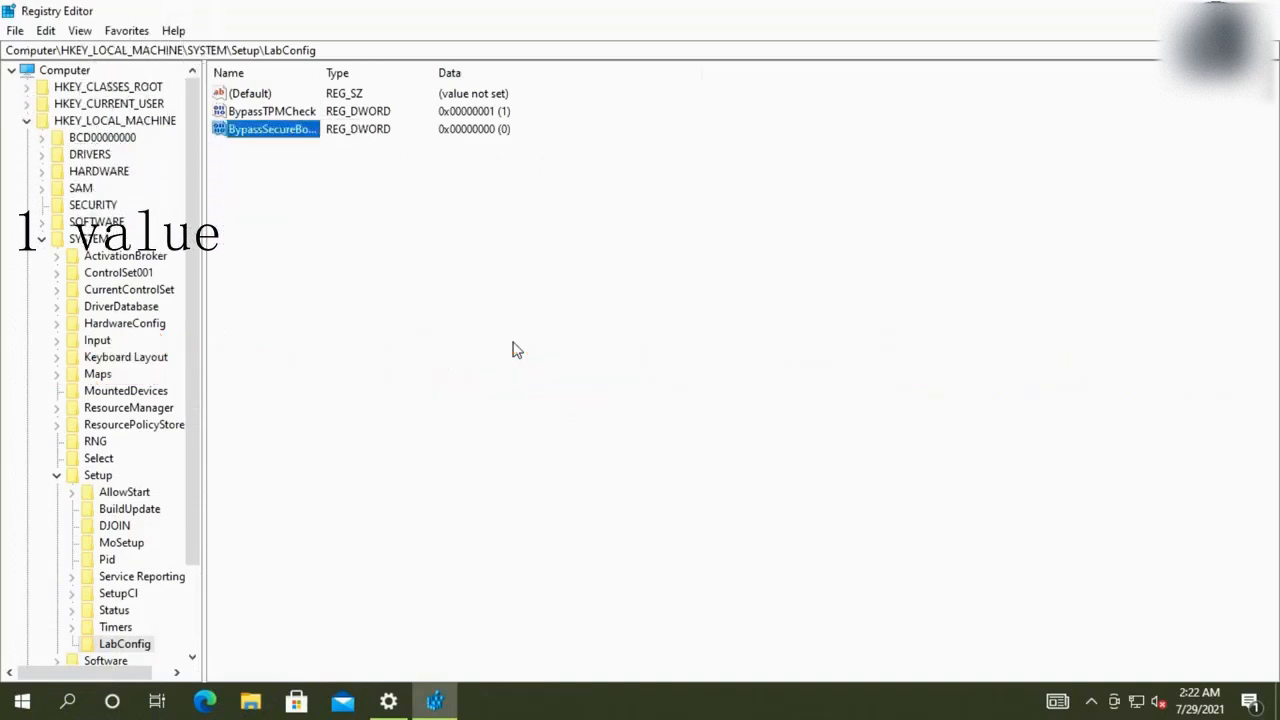
double_click(286, 132)
text(1)
click(257, 242)
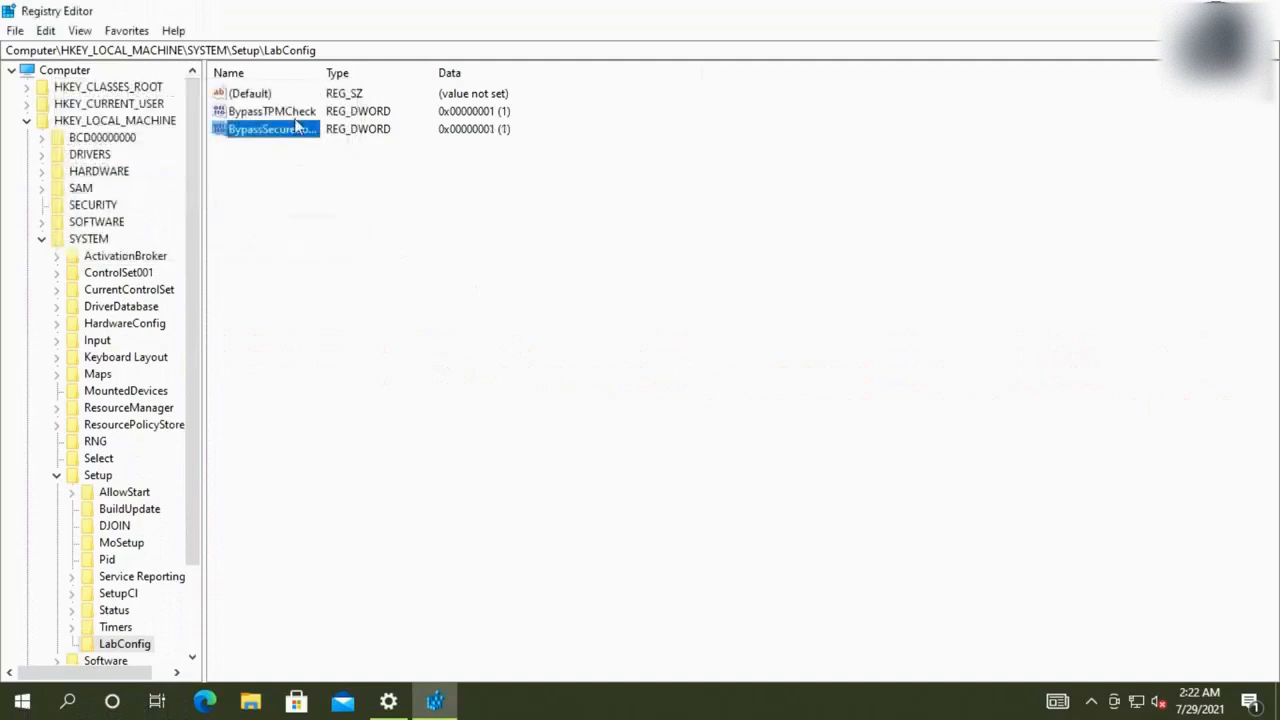
double_click(326, 75)
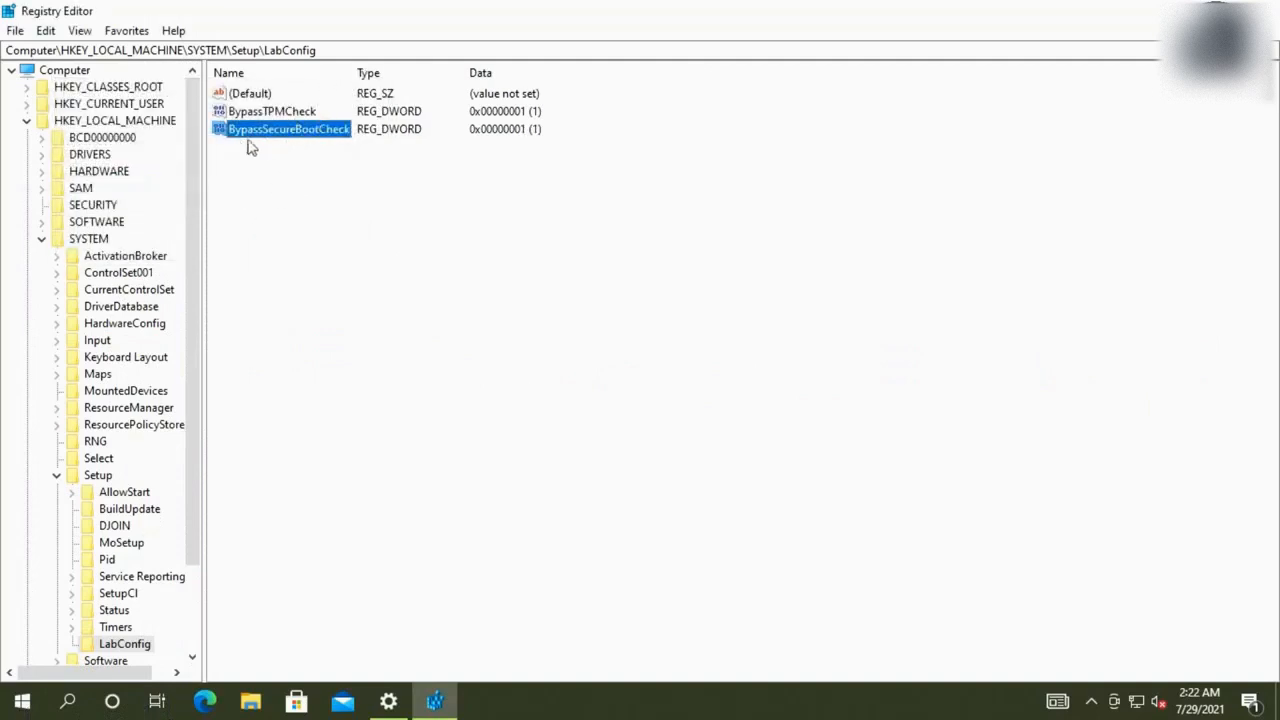
Add a DWORD (32-bit) value named BypassRAMCheck under LabConfig with data 1
right_click(366, 243)
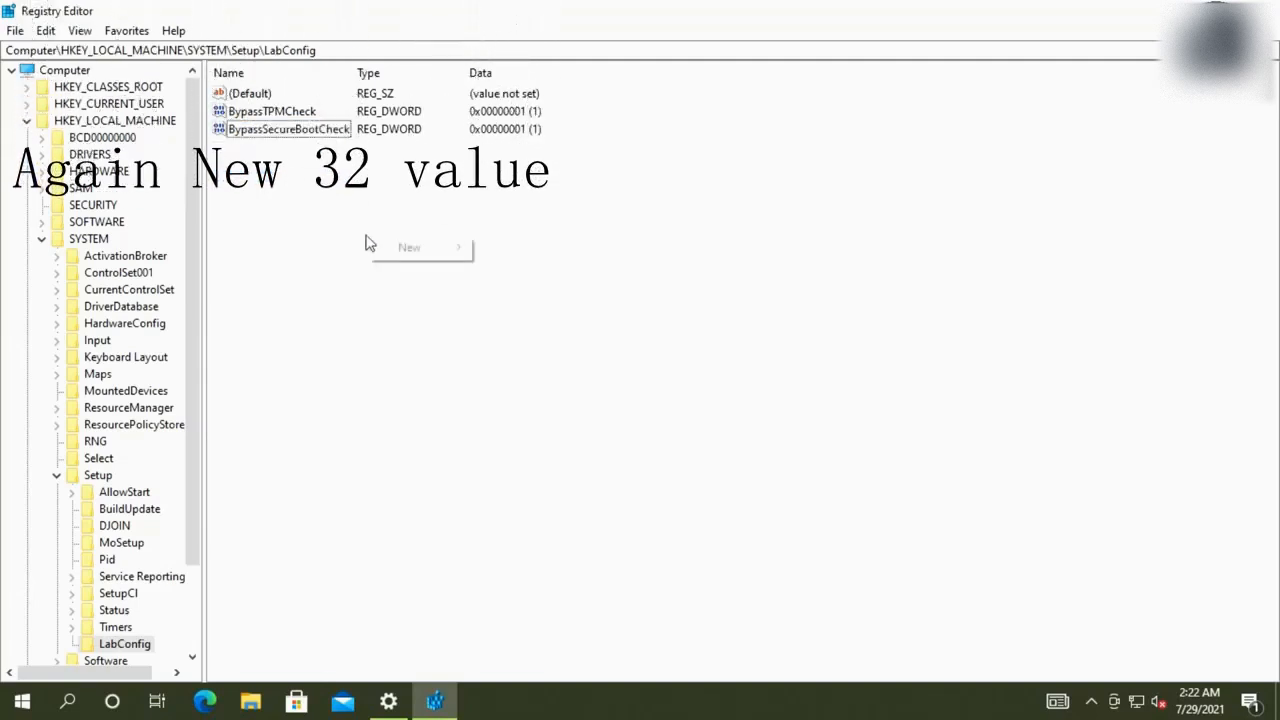
mouse_move(410, 247)
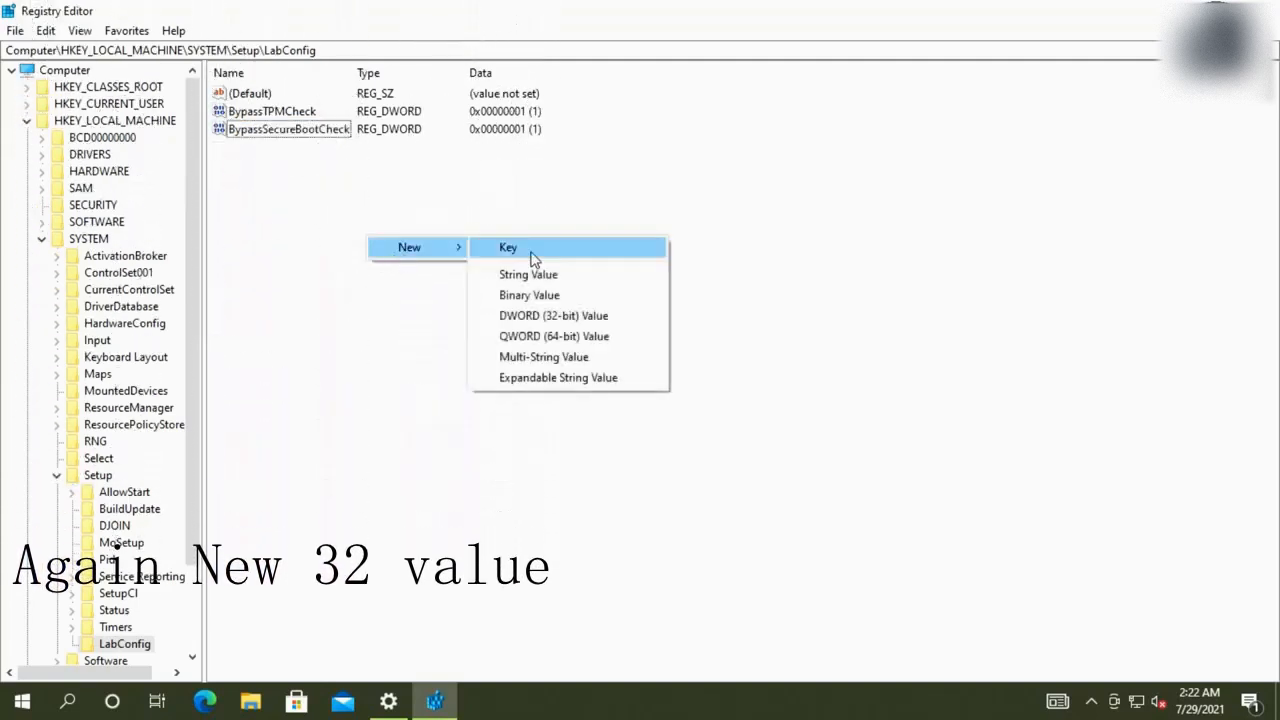
click(554, 318)
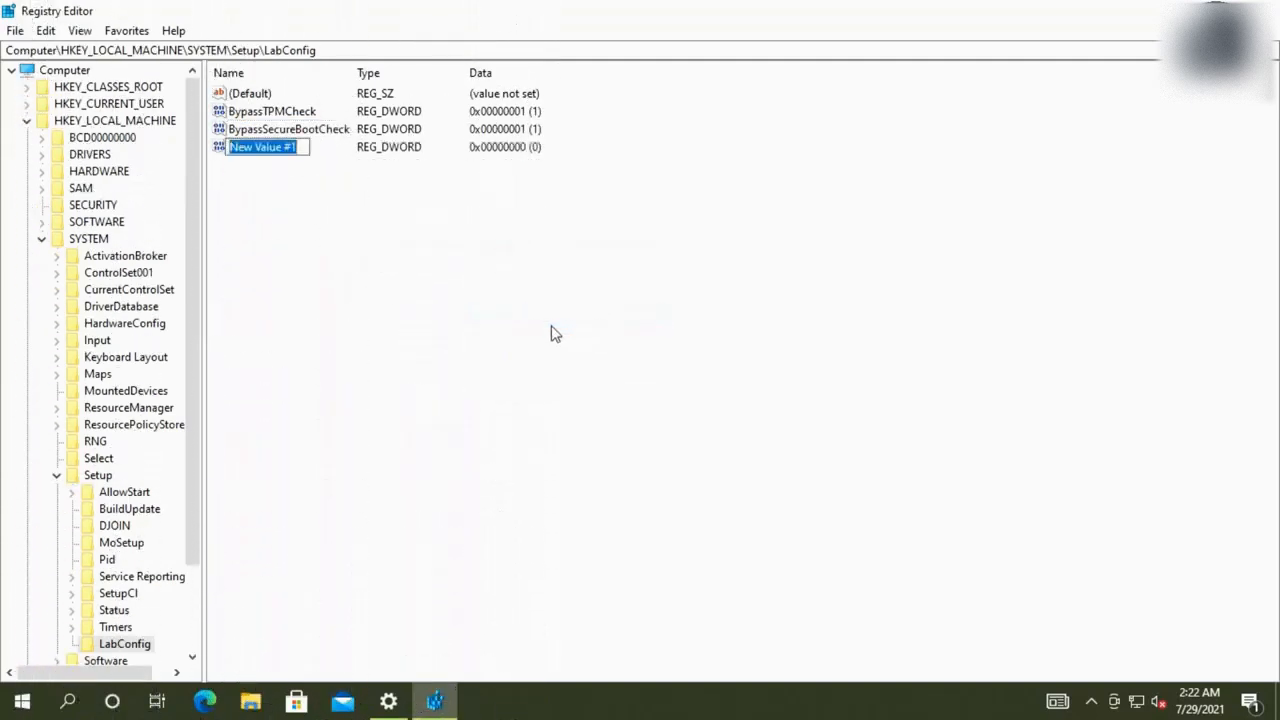
text(By)
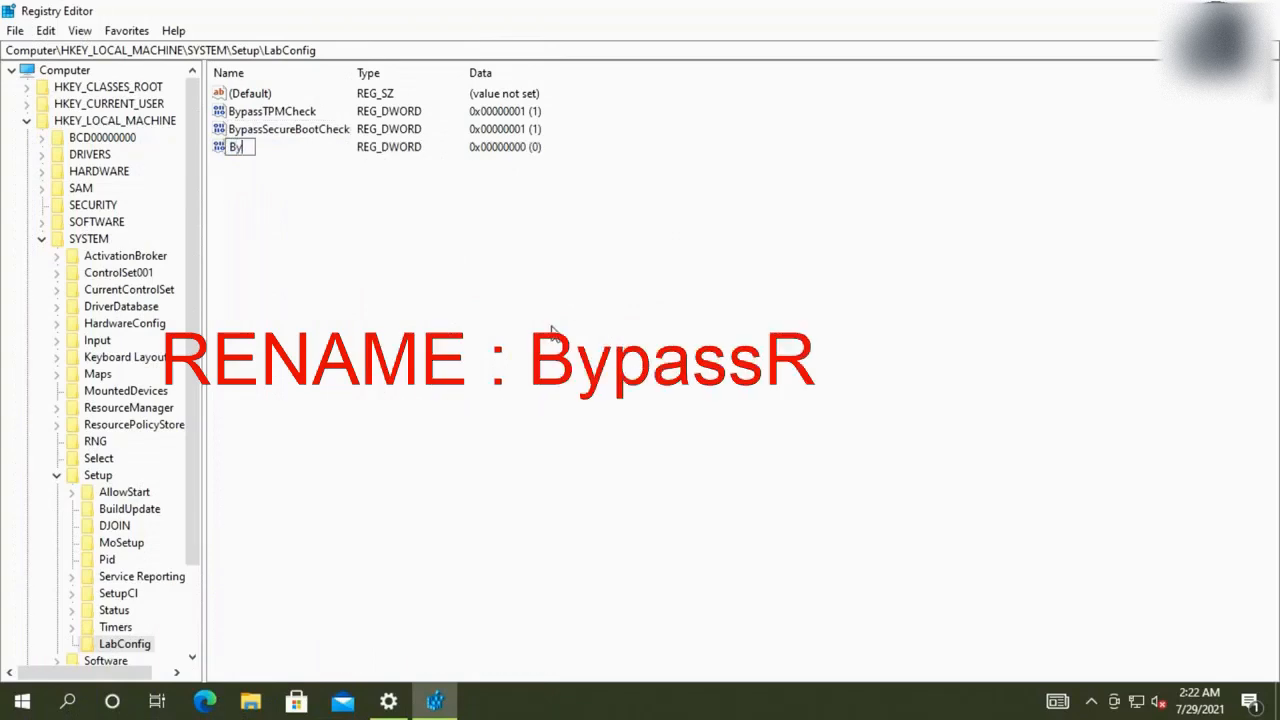
text(passR)
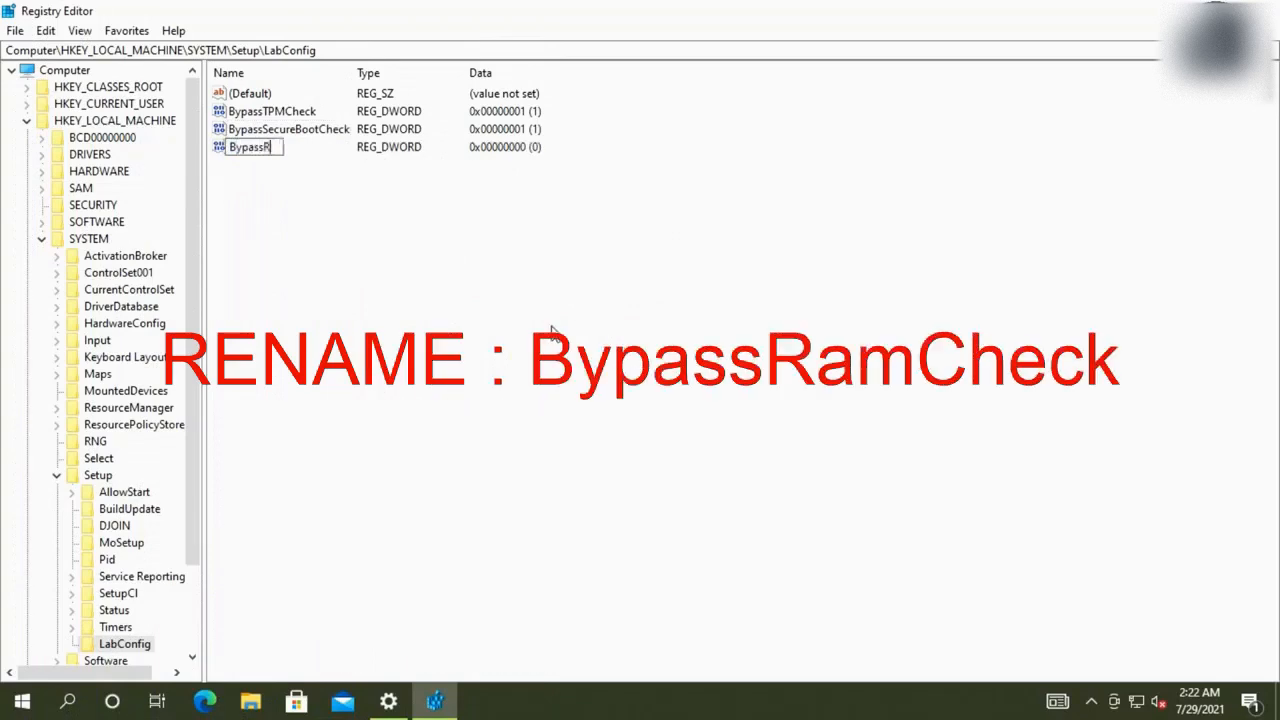
text(AM)
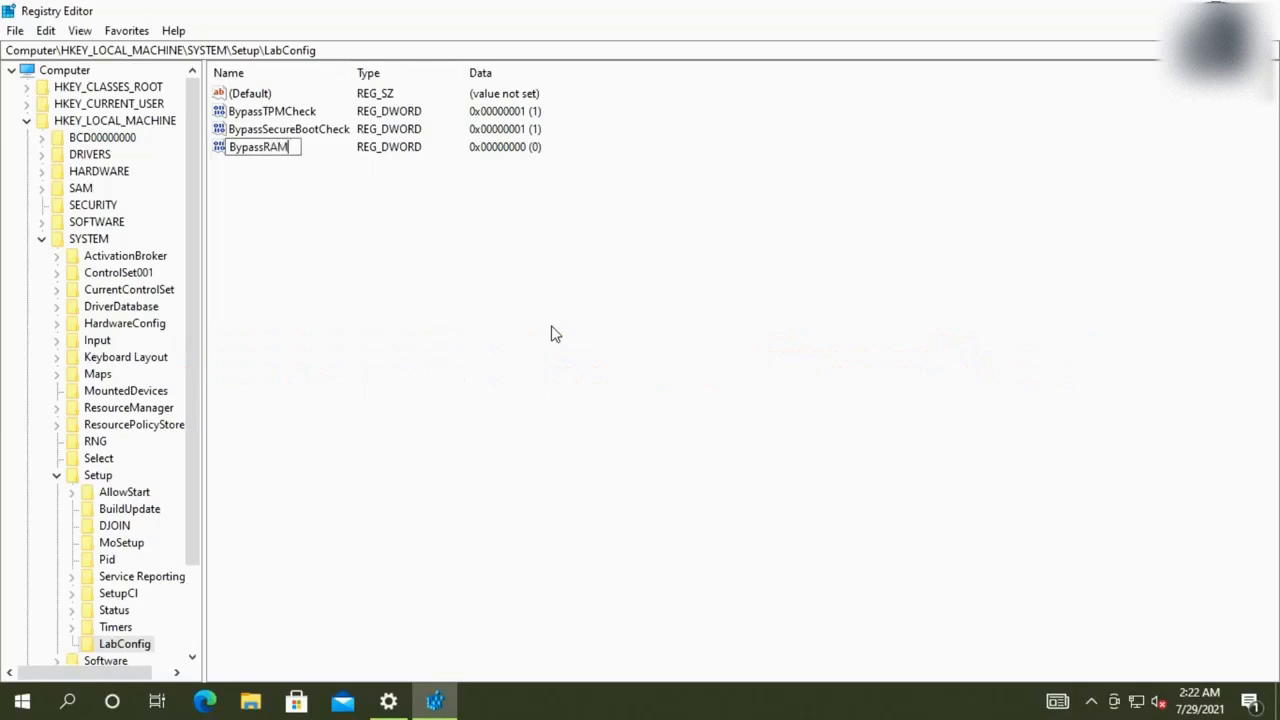
text(Check)
key(Return)
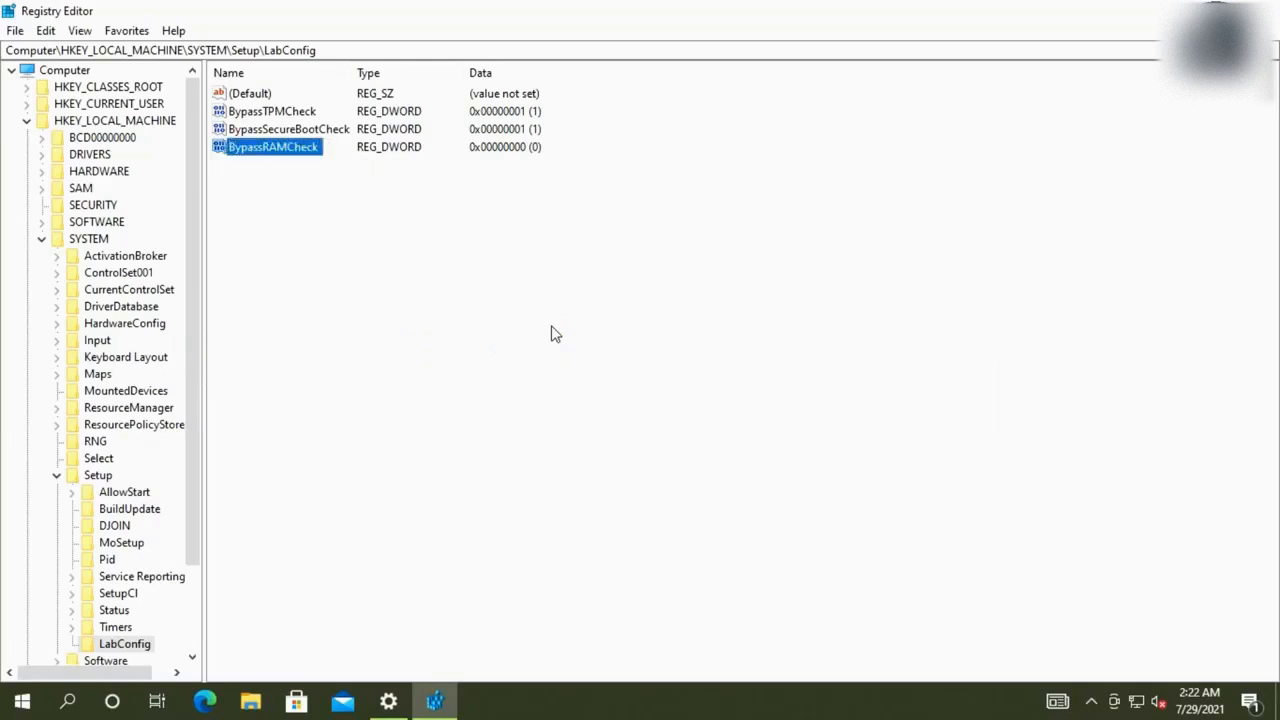
key(Return)
text(1)
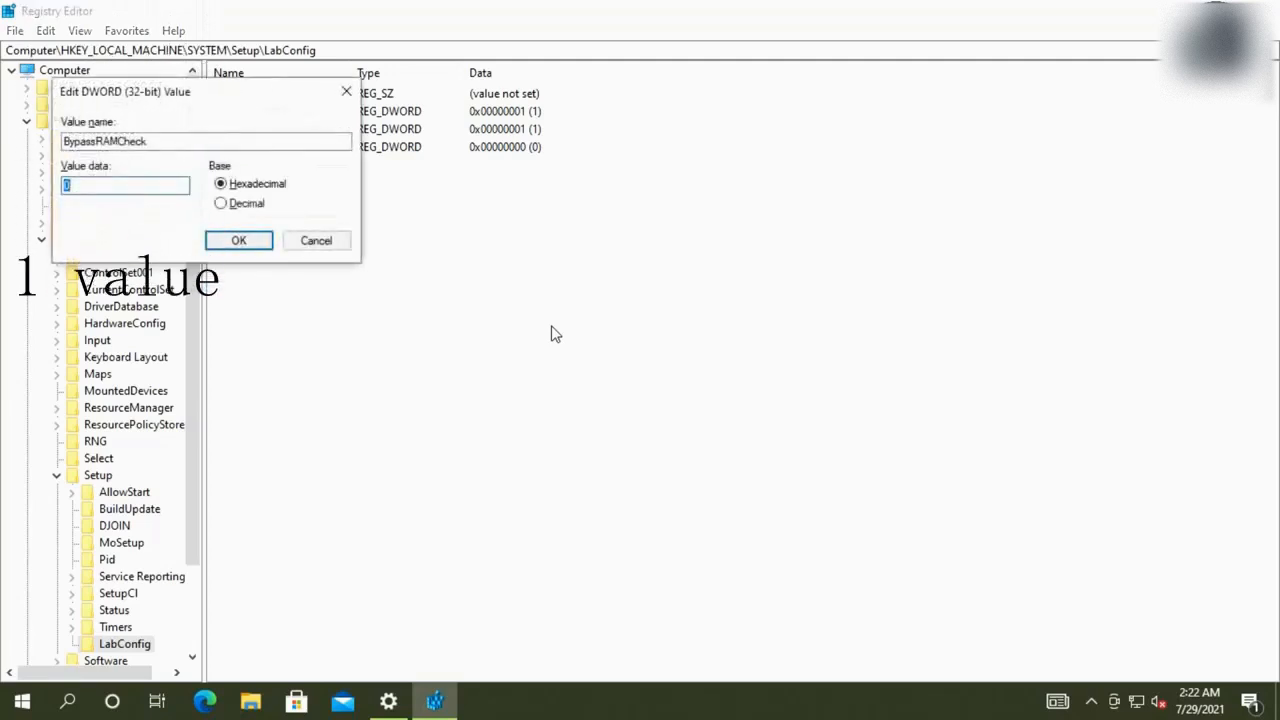
click(229, 244)
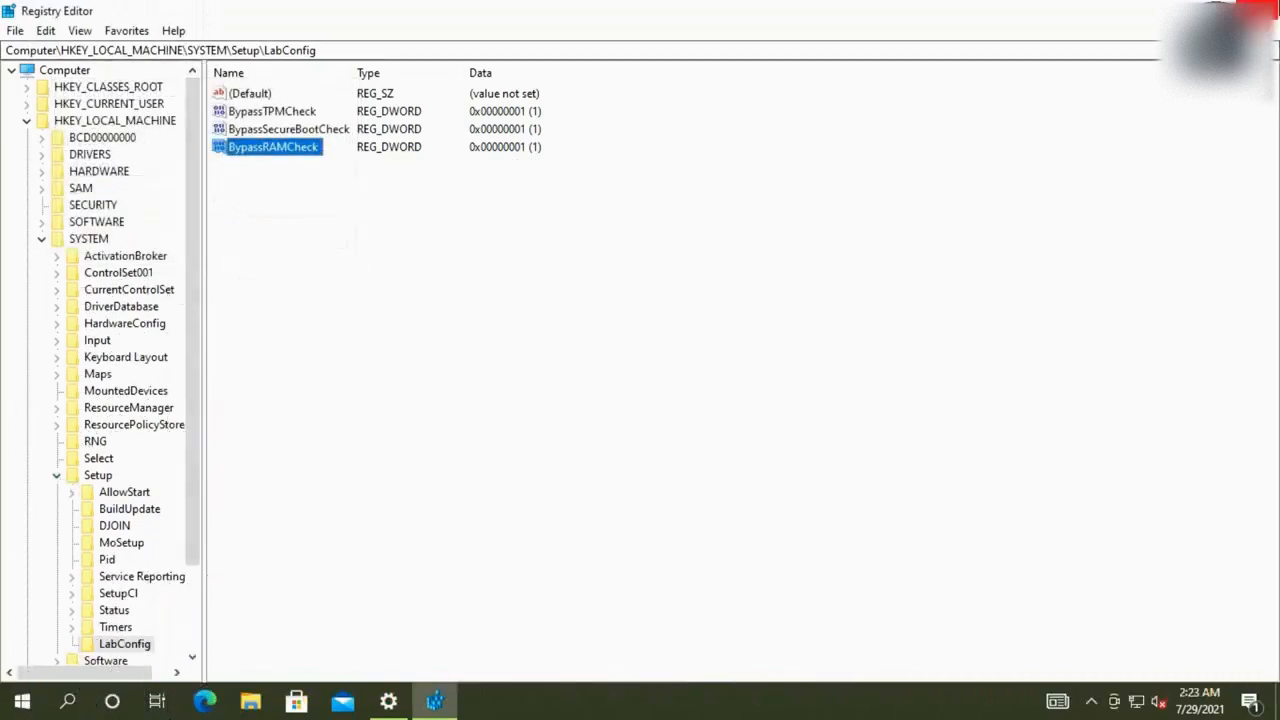
Close Registry Editor and restart the computer from the Start menu's power options
click(1265, 10)
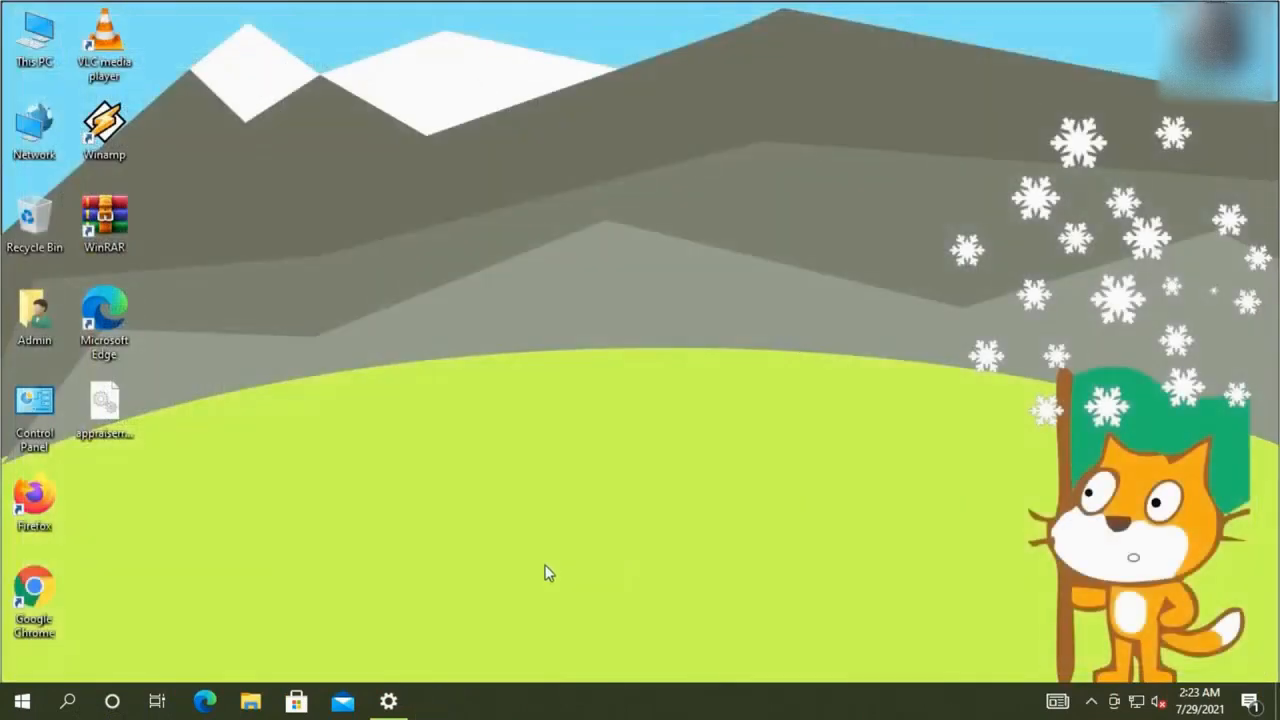
click(25, 700)
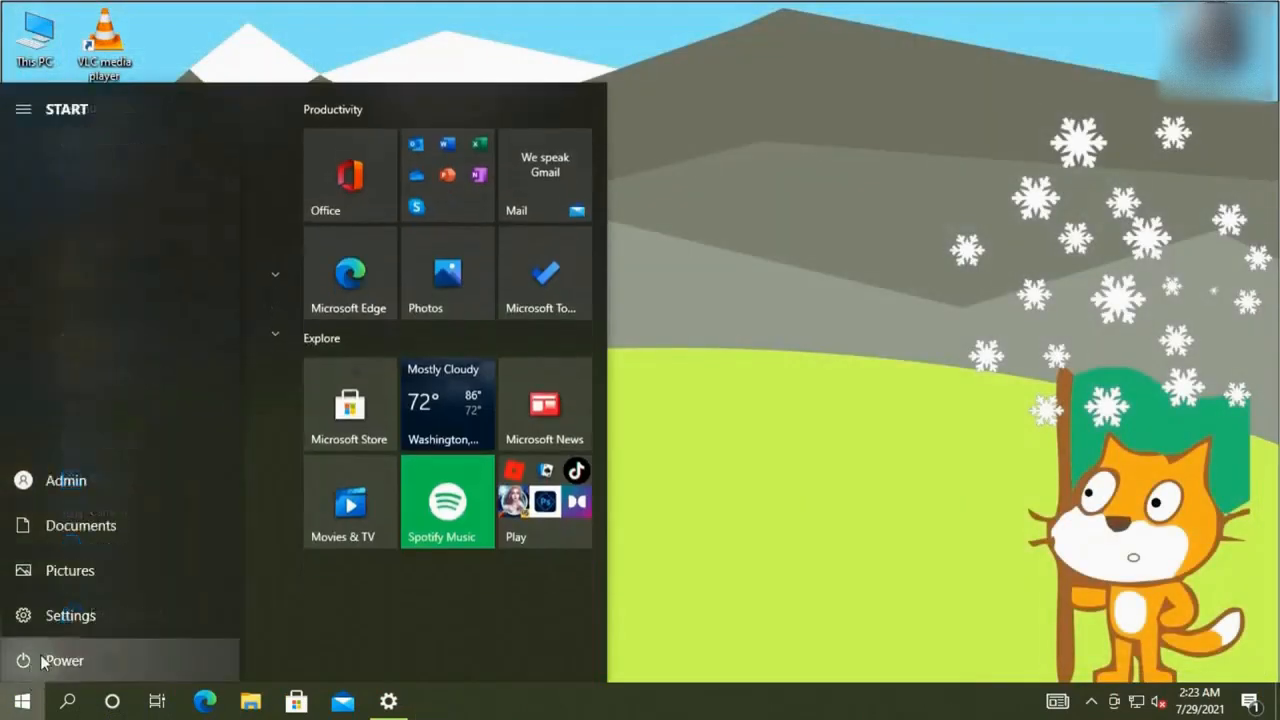
click(23, 660)
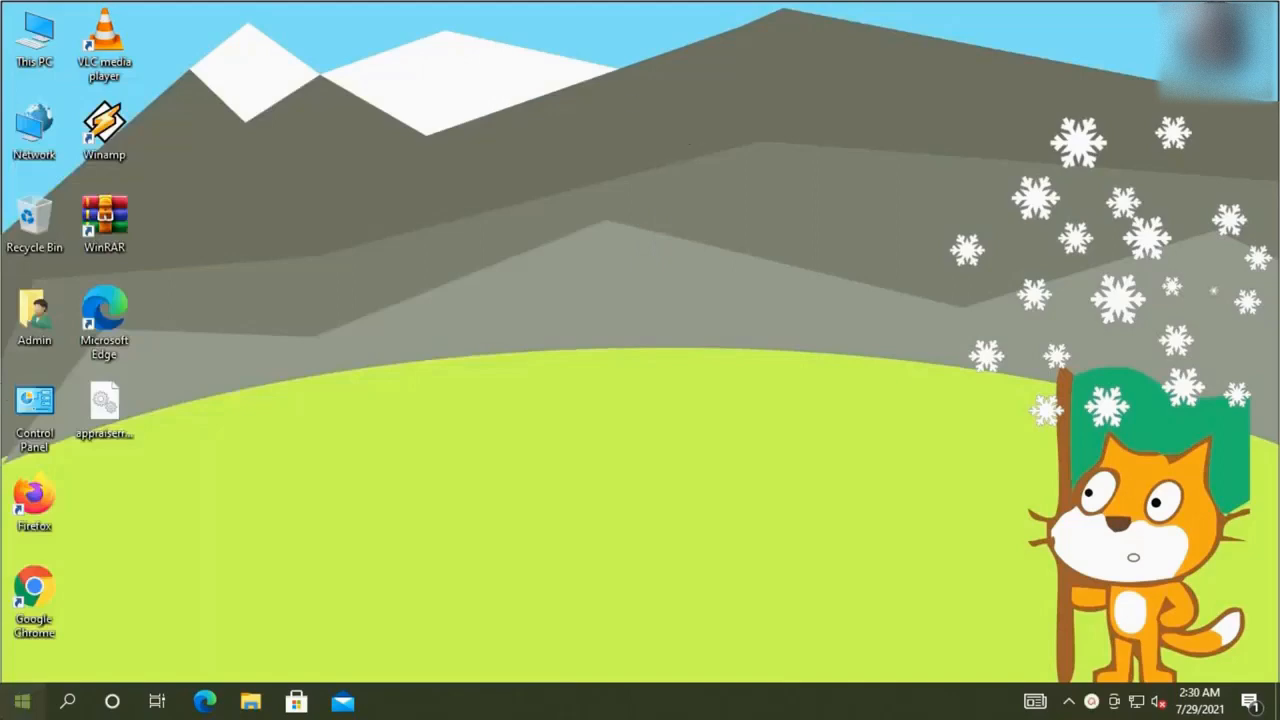
After the reboot, open Settings on the Update & Security category
click(22, 701)
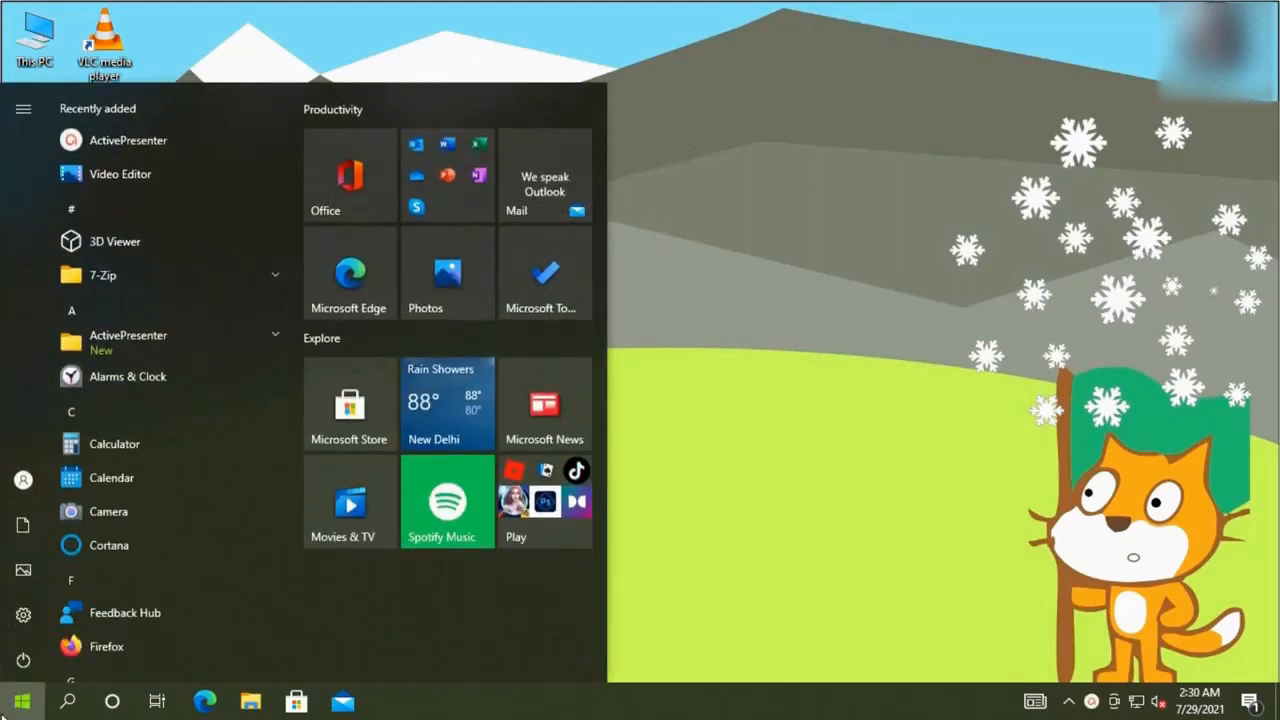
click(22, 617)
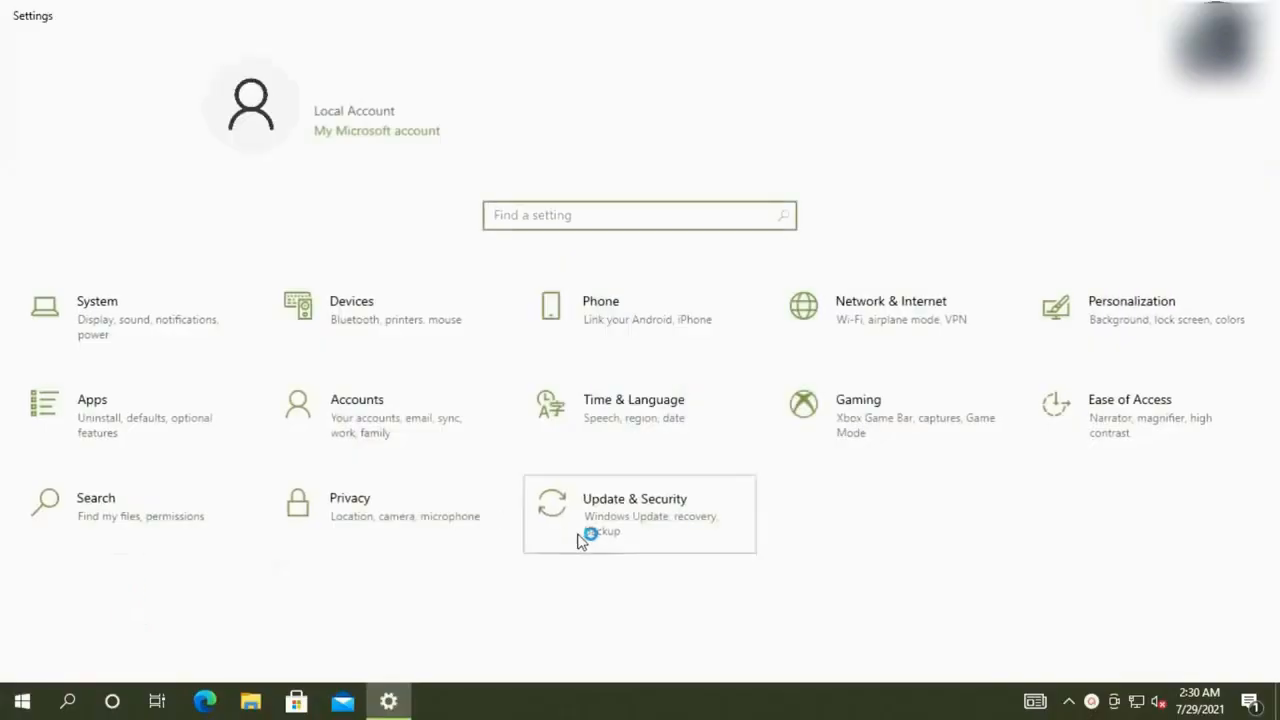
click(584, 538)
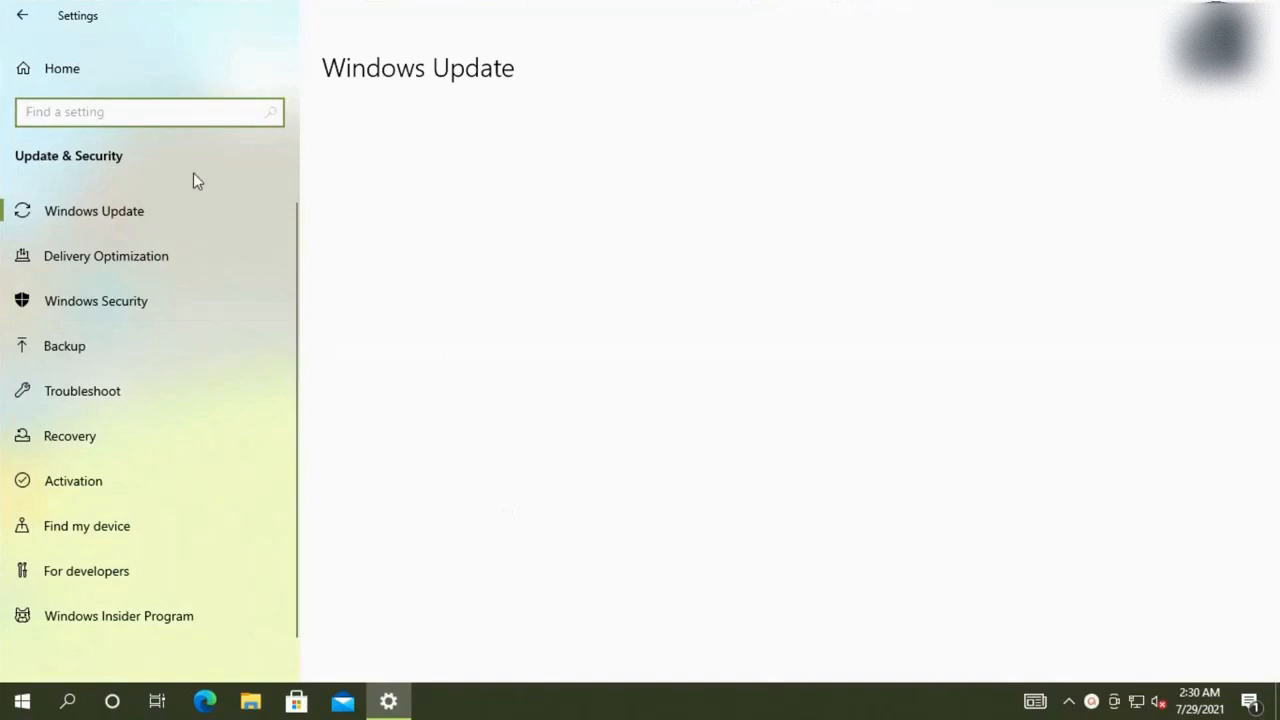
Check that the Windows Insider Program is set to the Dev Channel
click(182, 626)
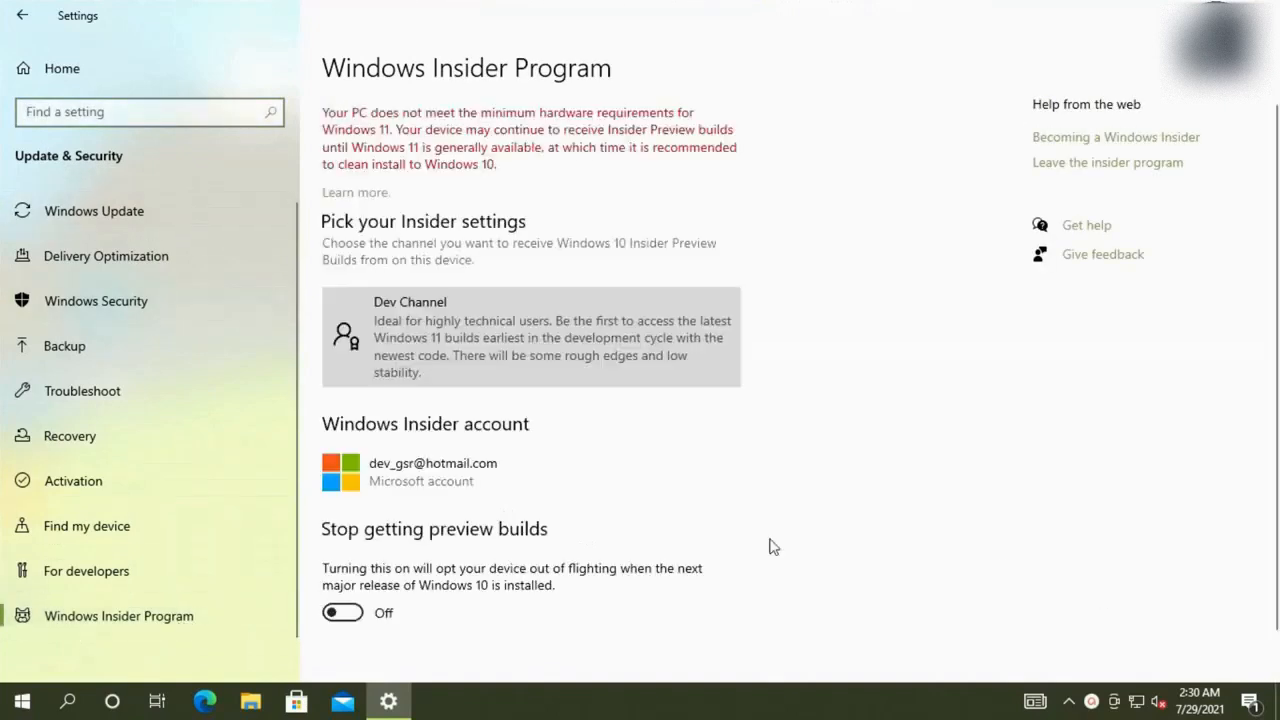
click(414, 356)
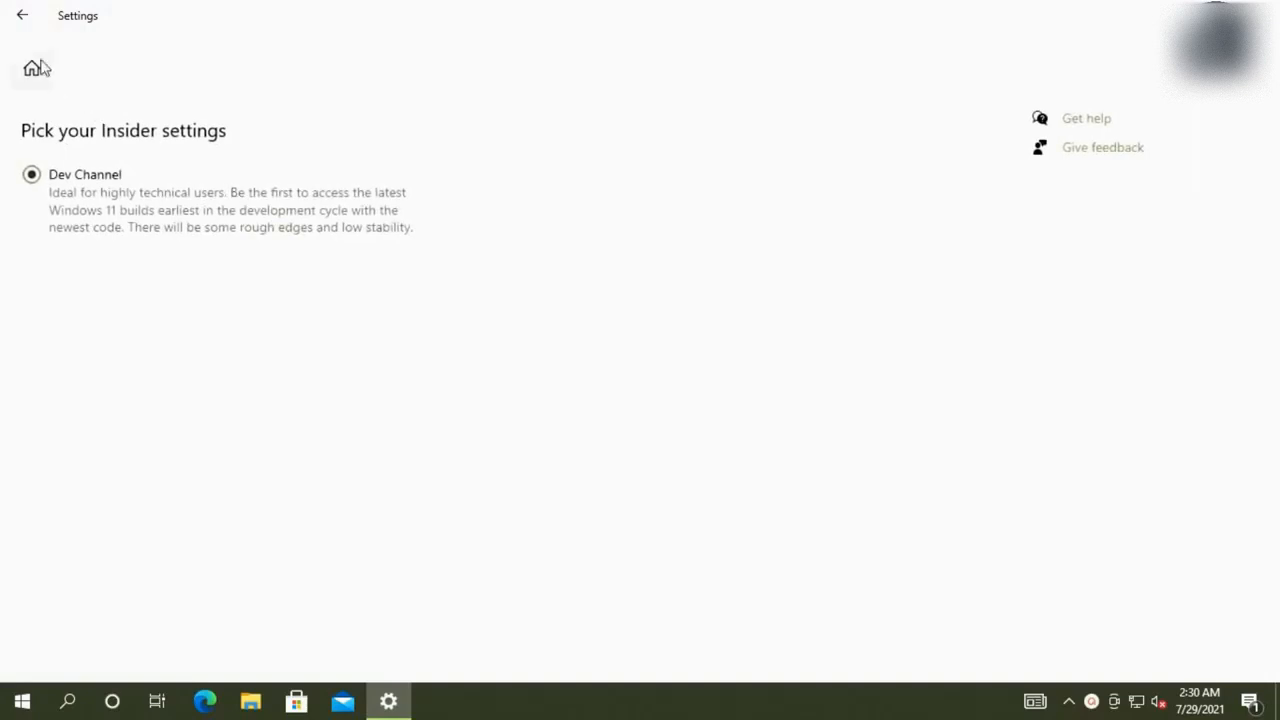
click(21, 20)
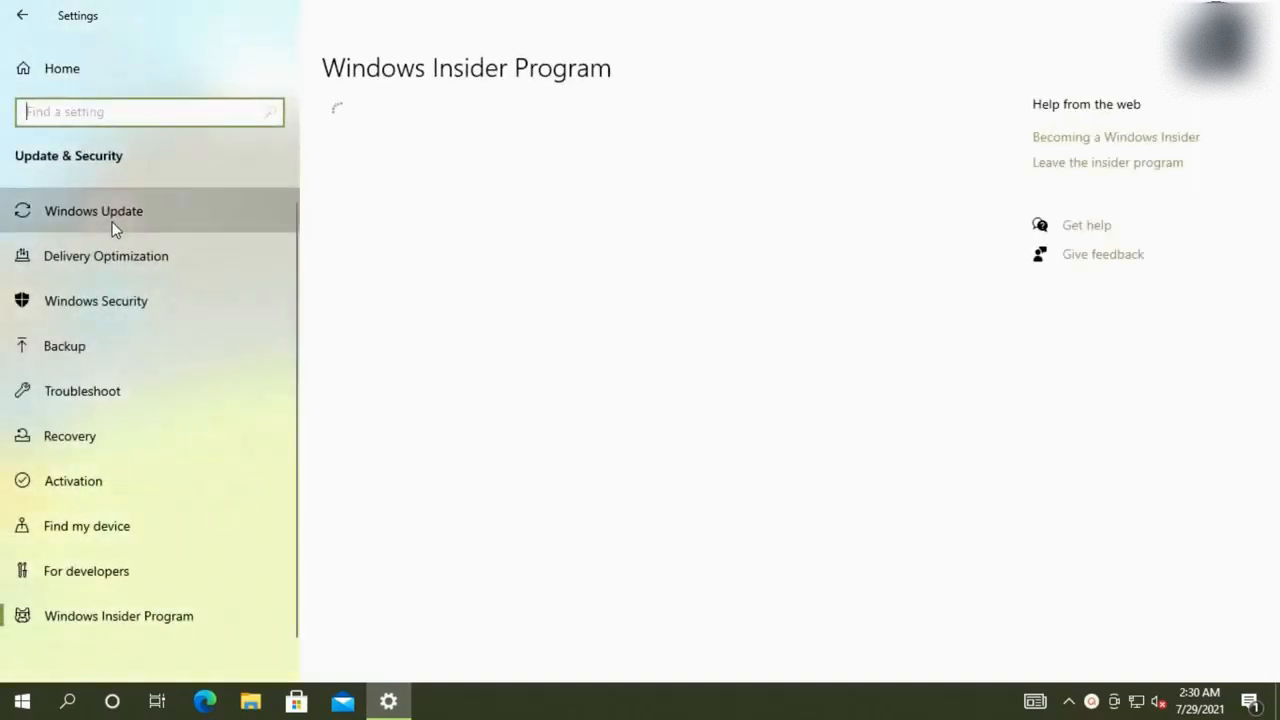
Retry the download on Windows Update and highlight the Windows 11 build number 10.0.22000.100
click(113, 226)
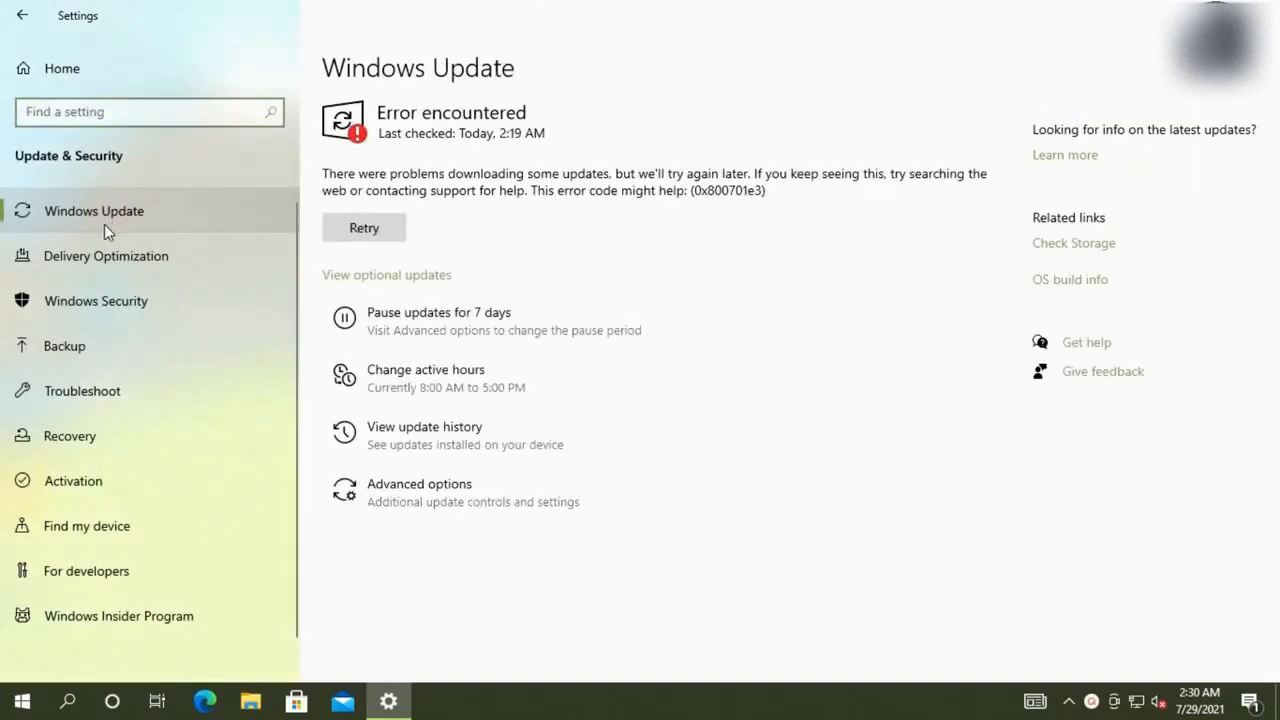
click(386, 240)
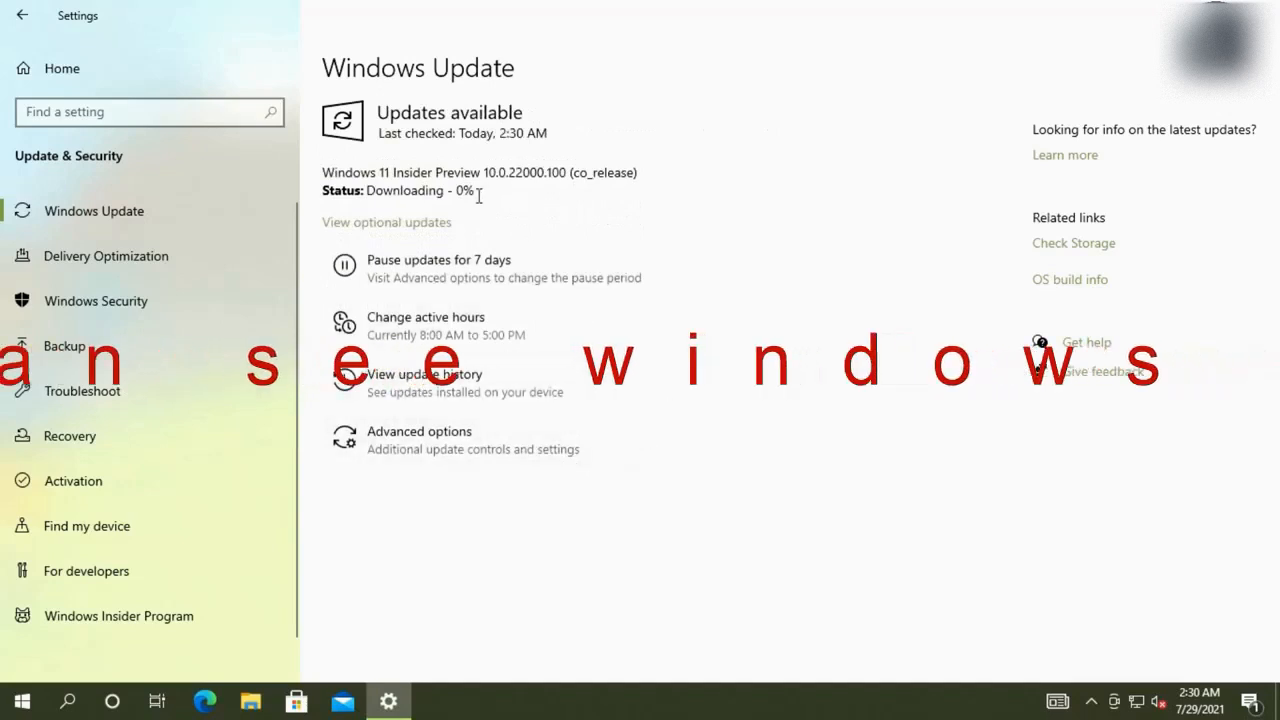
drag(488, 175, 571, 172)
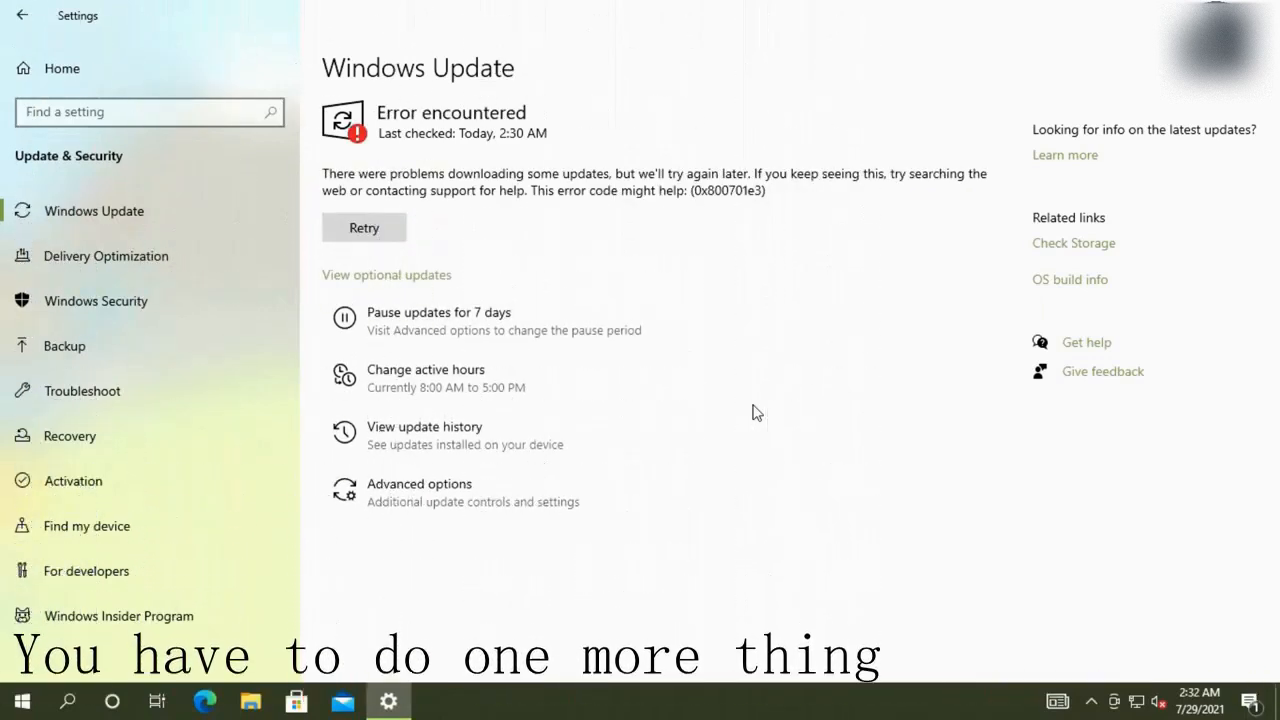
Retry the update check after the error and glance at the hidden tray icons
click(367, 220)
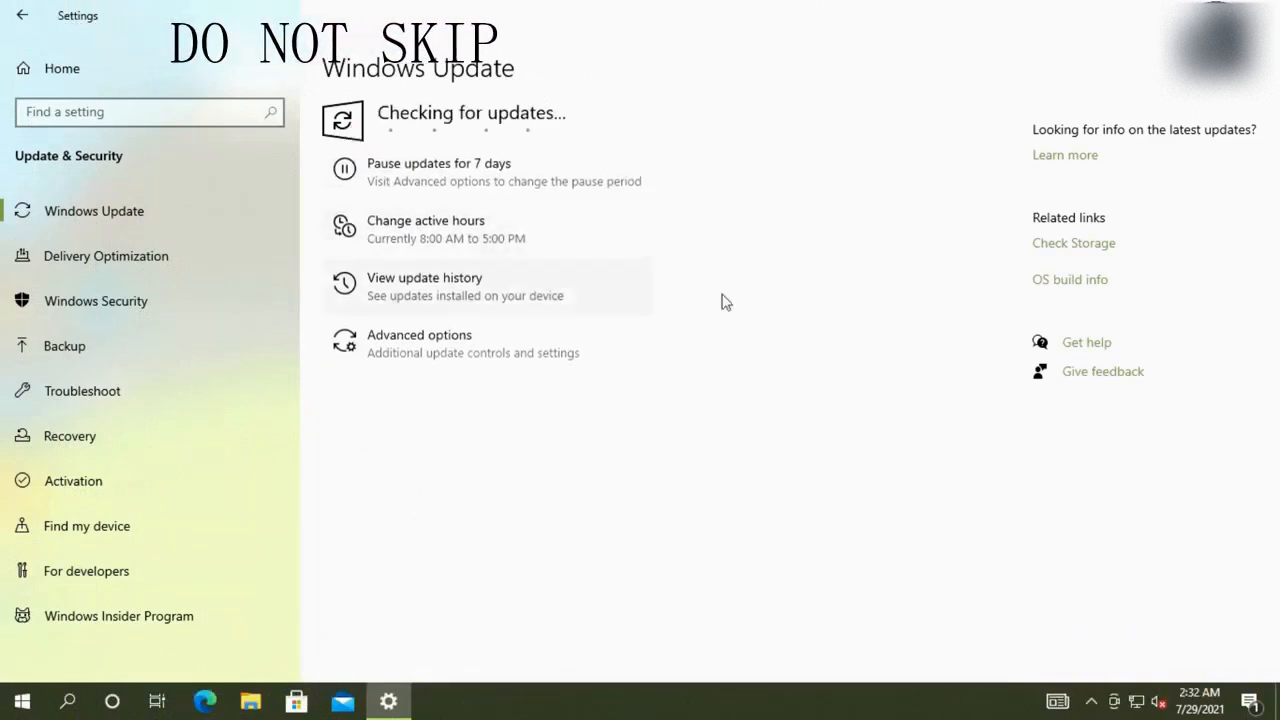
click(1092, 703)
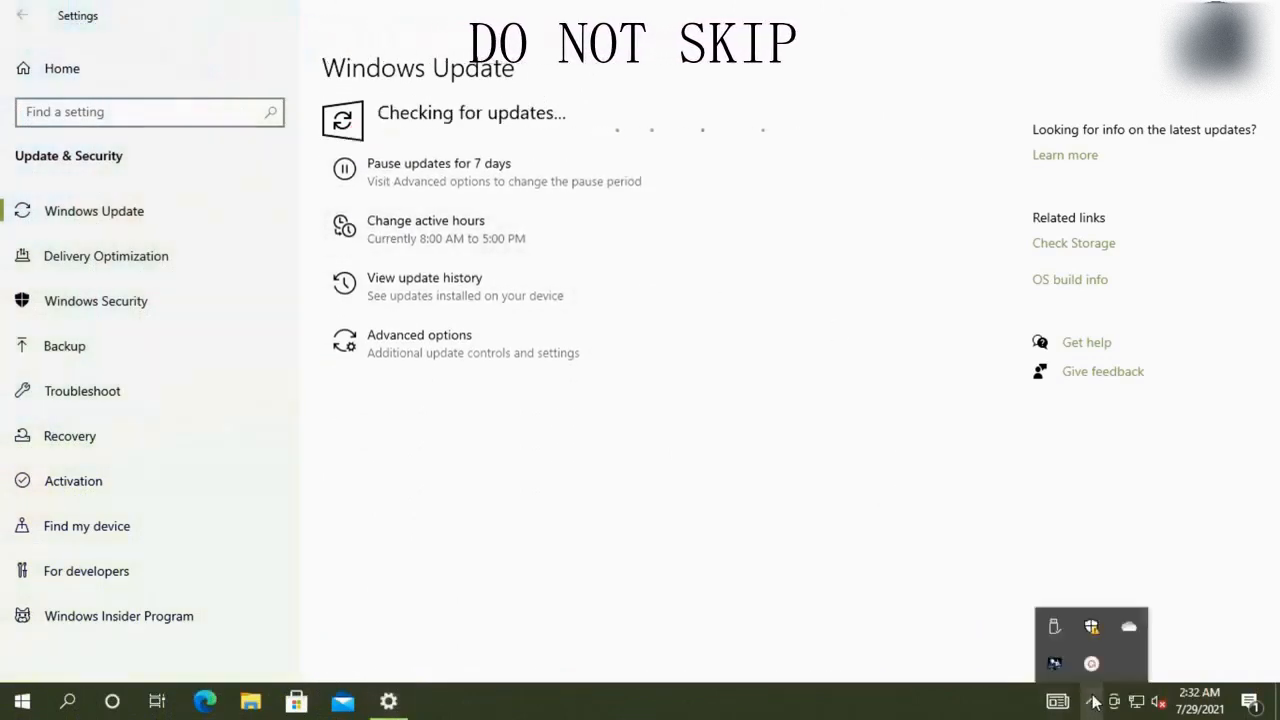
click(717, 554)
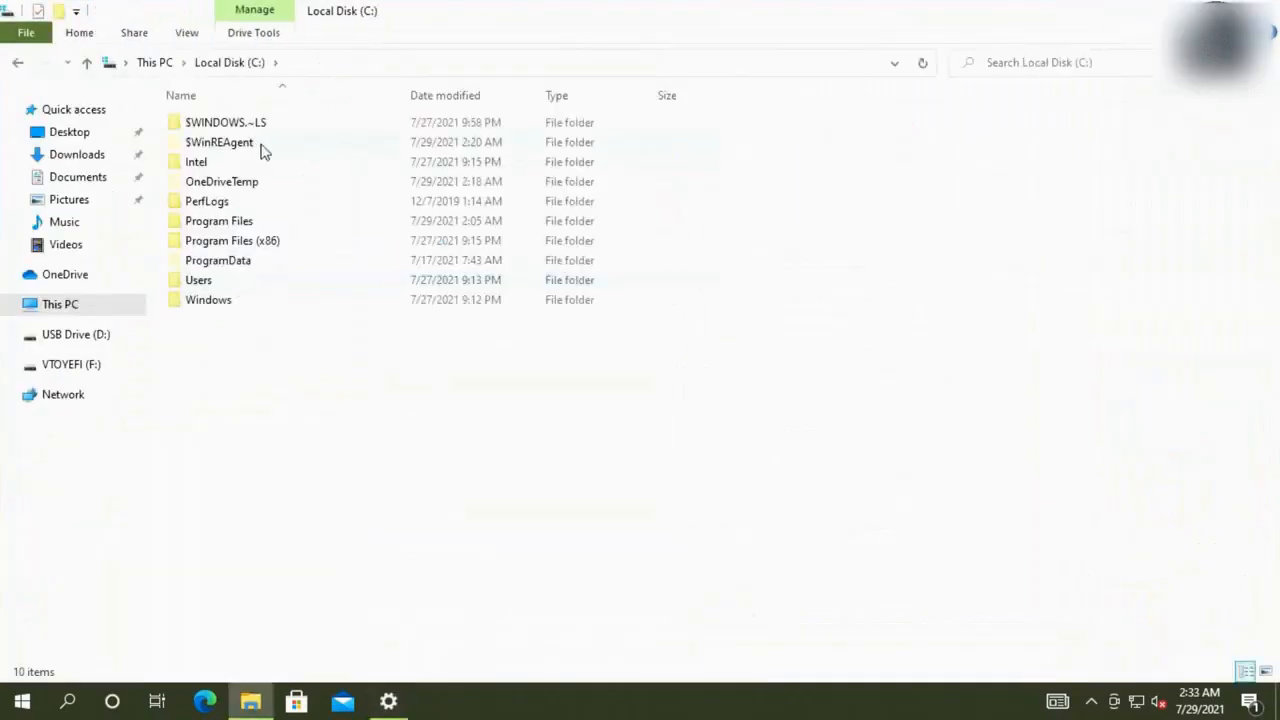
Peek into $WinREAgent on C:, widen Settings, and close the Windows 11 compatibility report
double_click(240, 148)
click(238, 64)
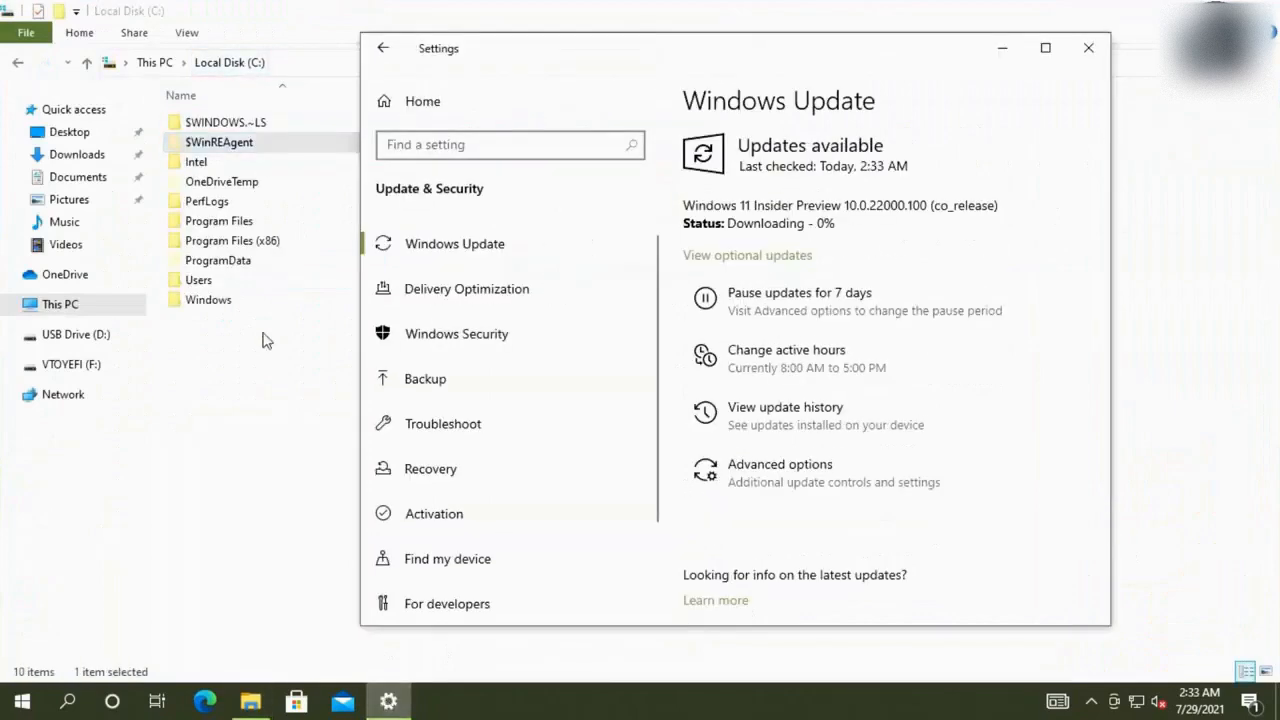
drag(360, 476, 304, 476)
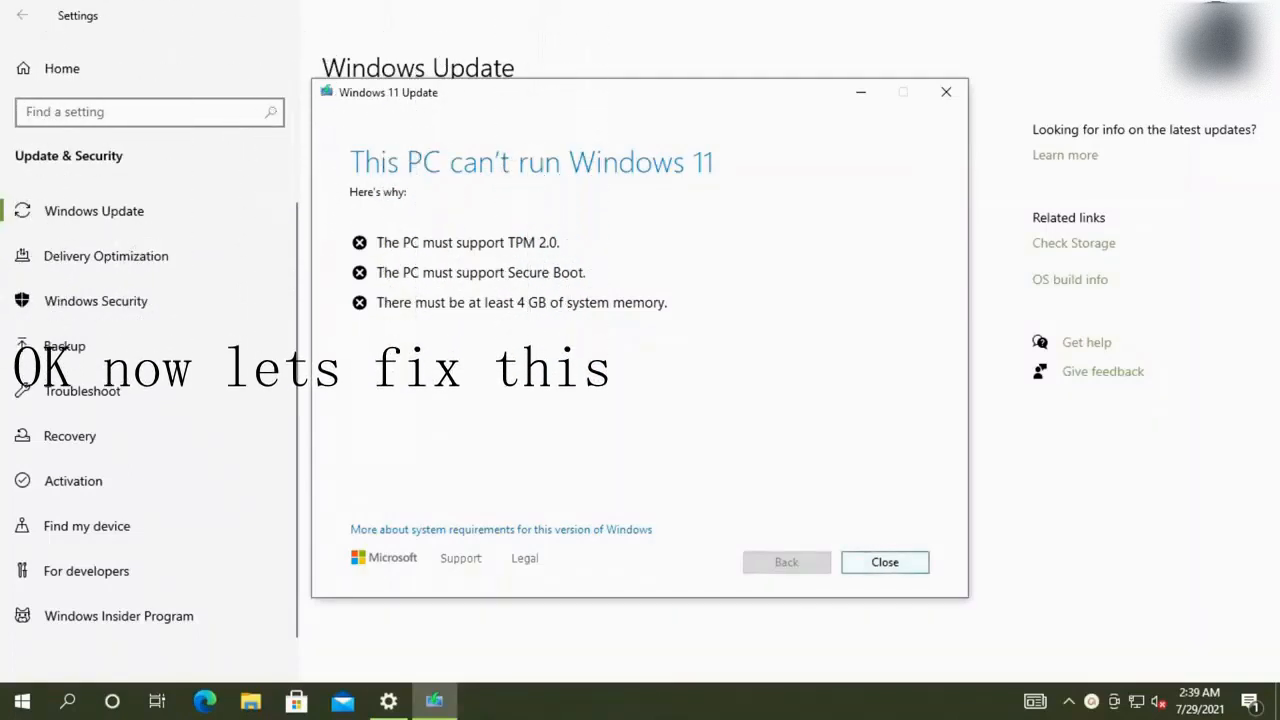
key(Return)
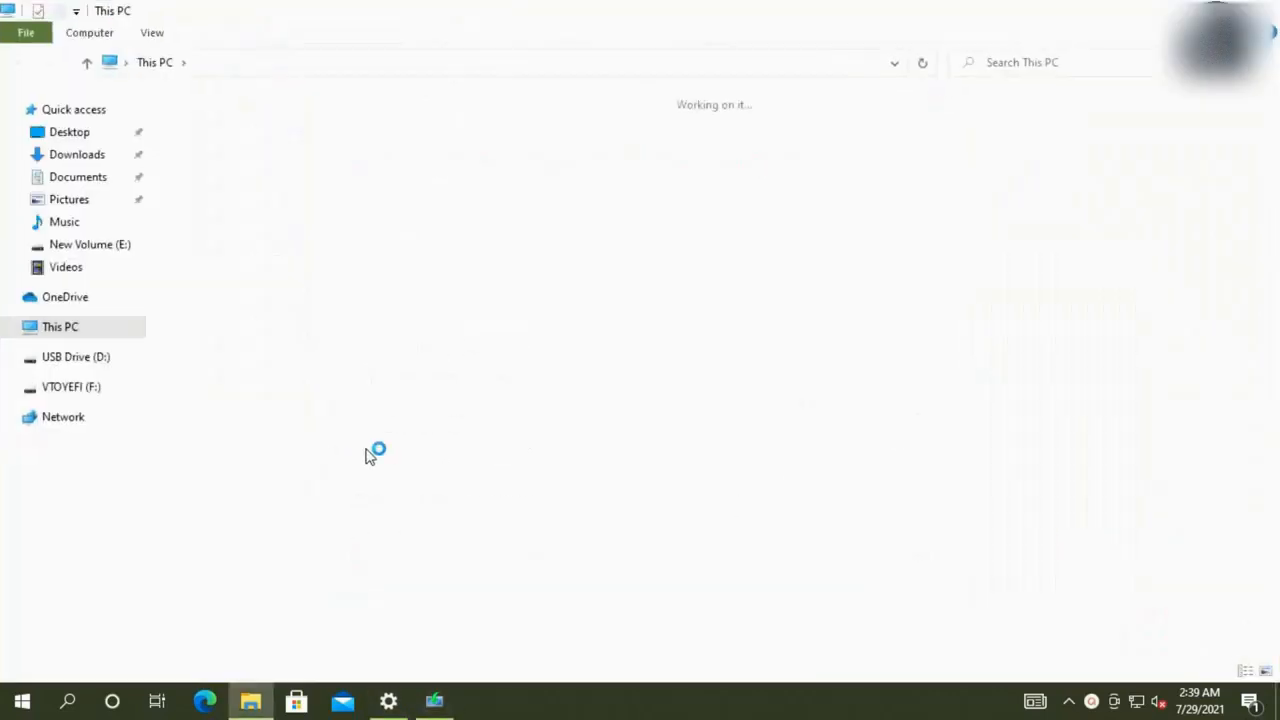
Browse to C:\$WINDOWS.~BT\Sources and shrink Explorer to reveal the desktop
double_click(286, 282)
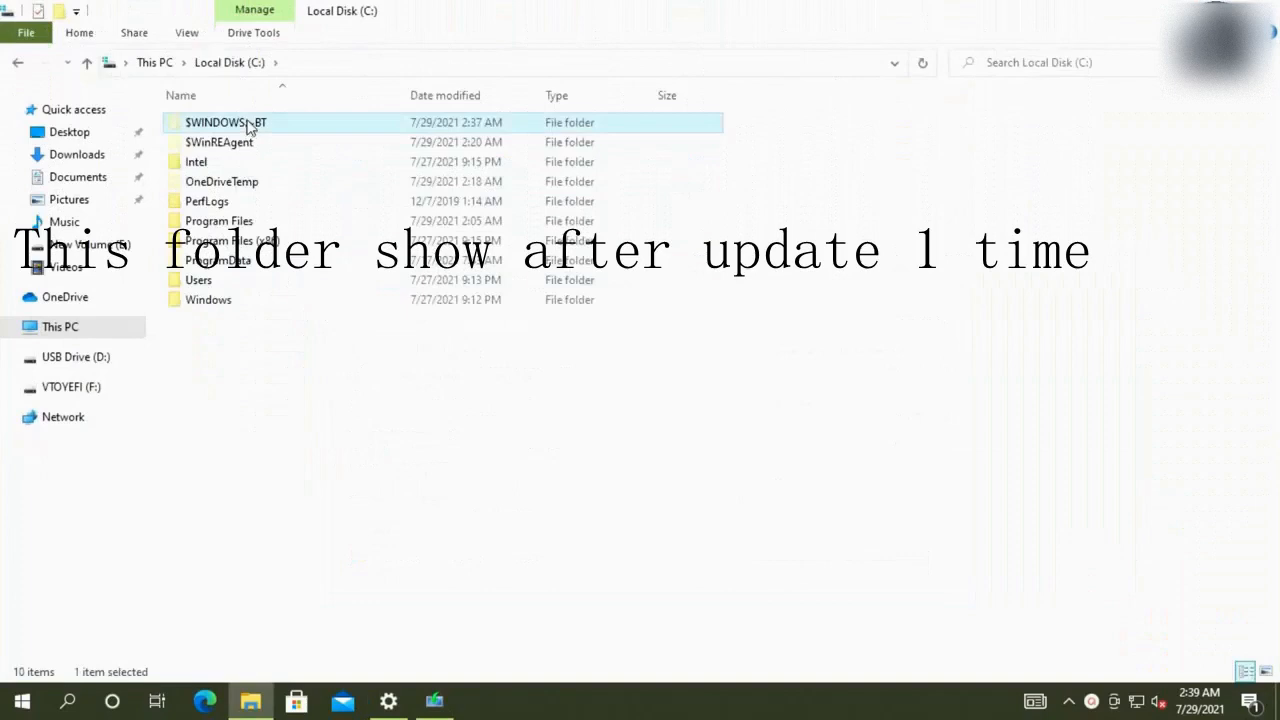
double_click(251, 124)
double_click(258, 145)
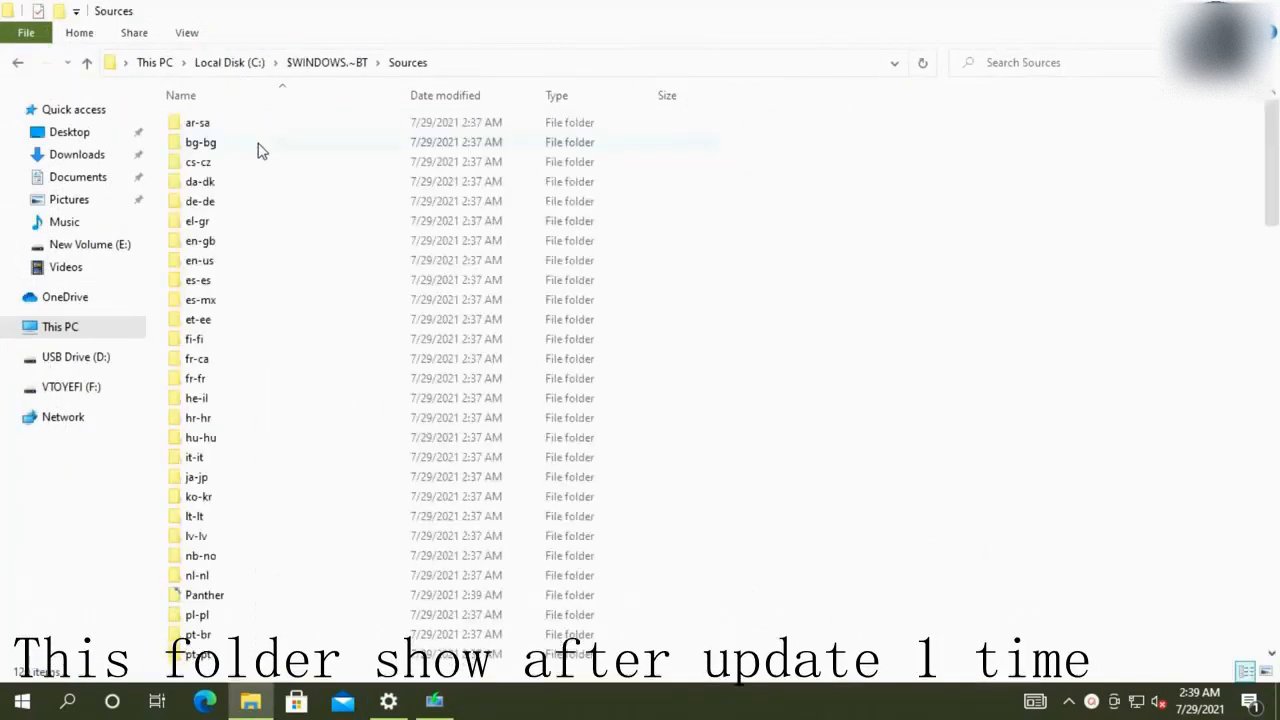
scroll(846, 457, down, 15)
scroll(852, 455, up, 3)
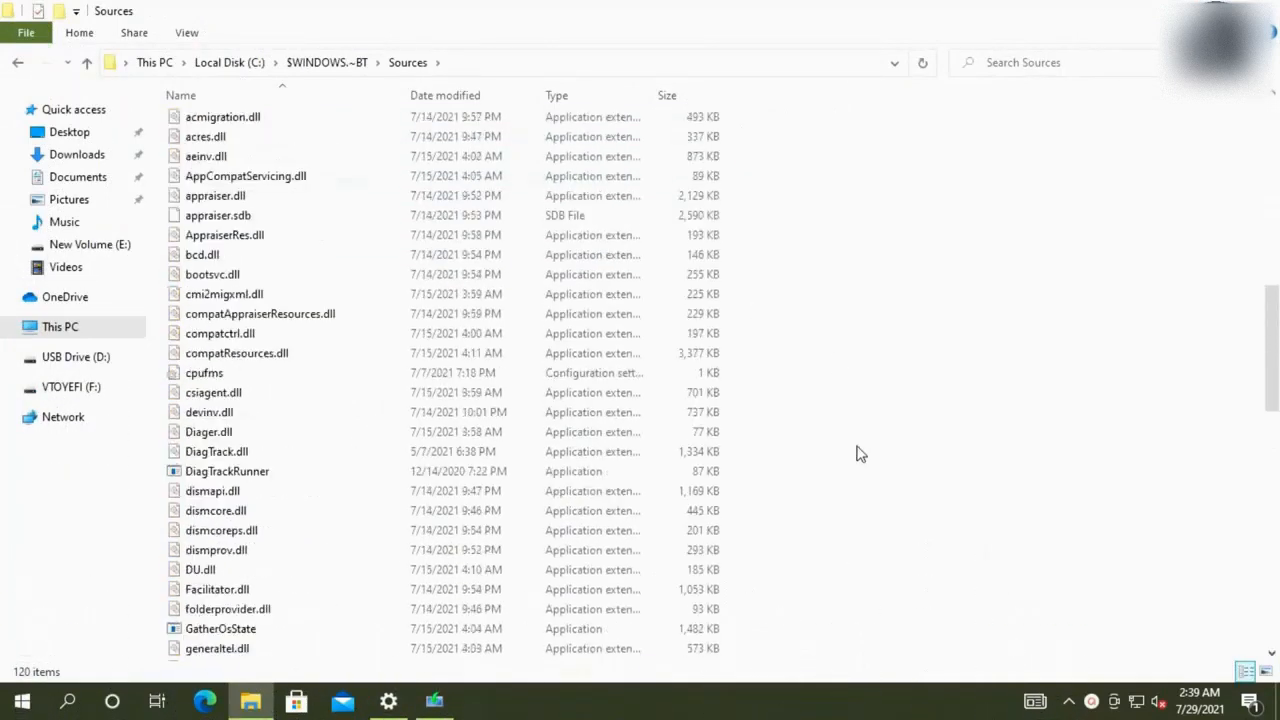
key(super+Down)
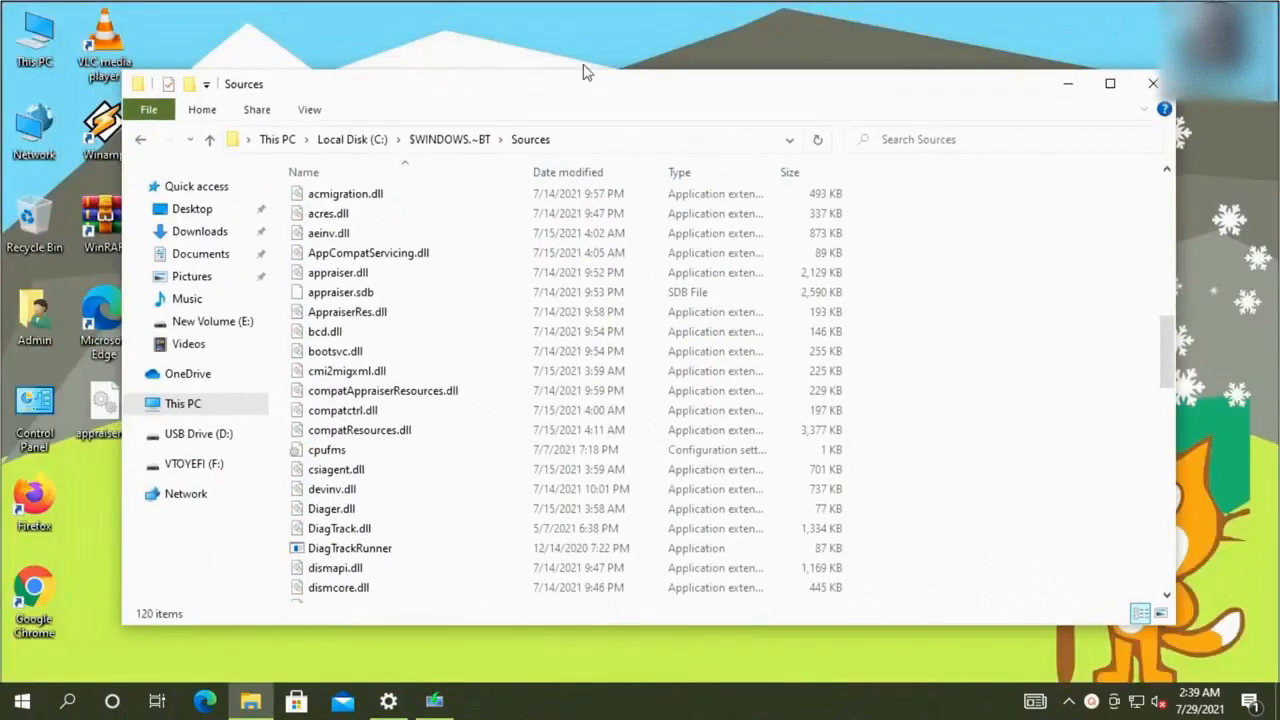
Copy the desktop appraiserres.dll into Sources, replacing the existing file with administrator permission
right_click(99, 437)
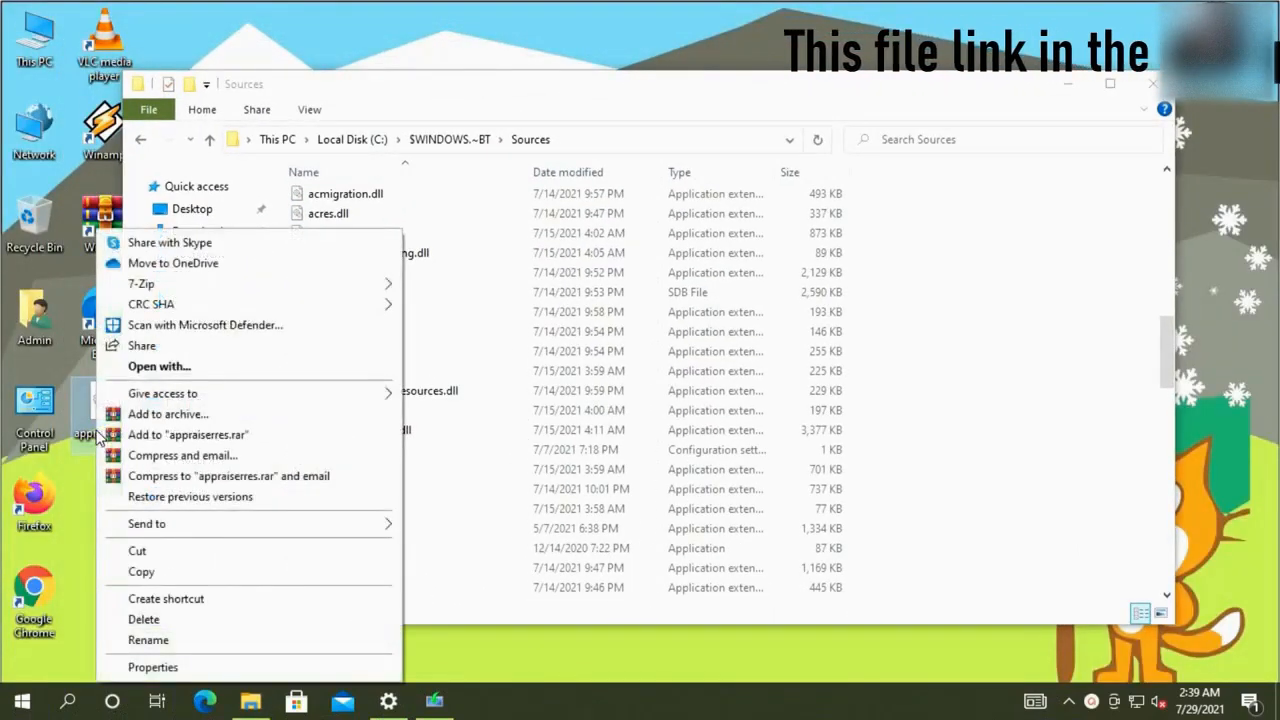
click(128, 570)
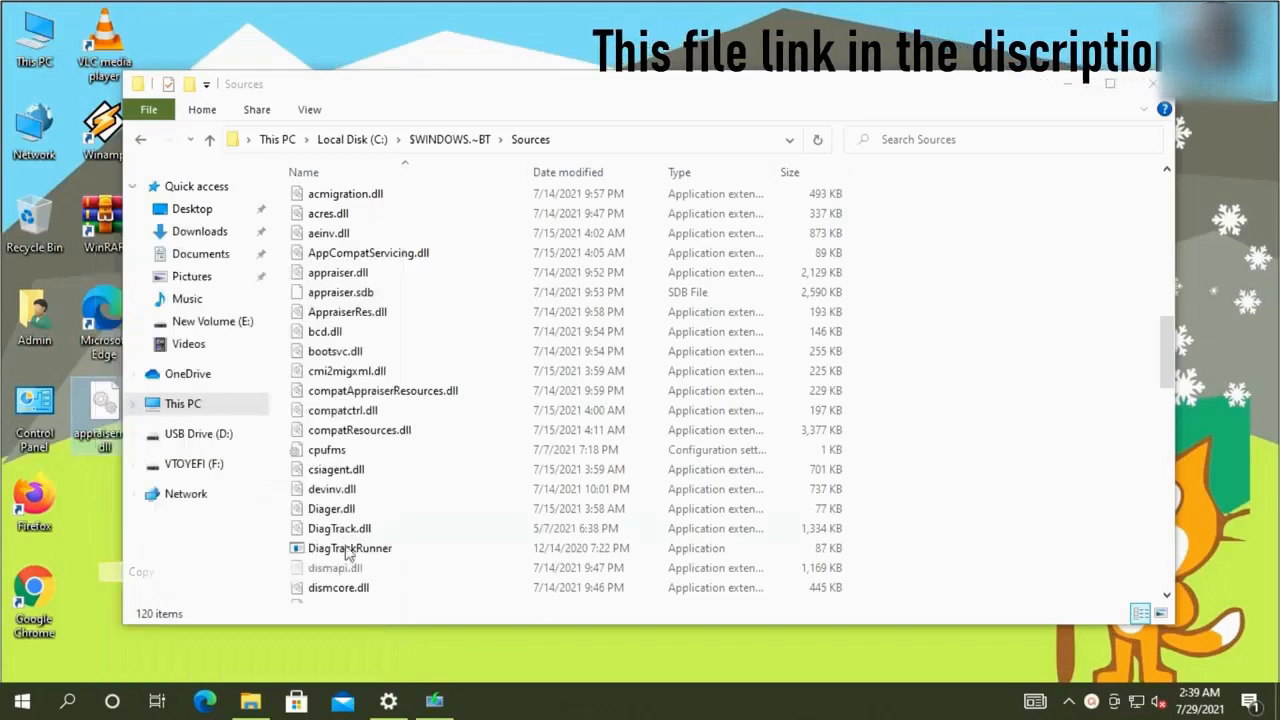
right_click(1016, 379)
click(1024, 505)
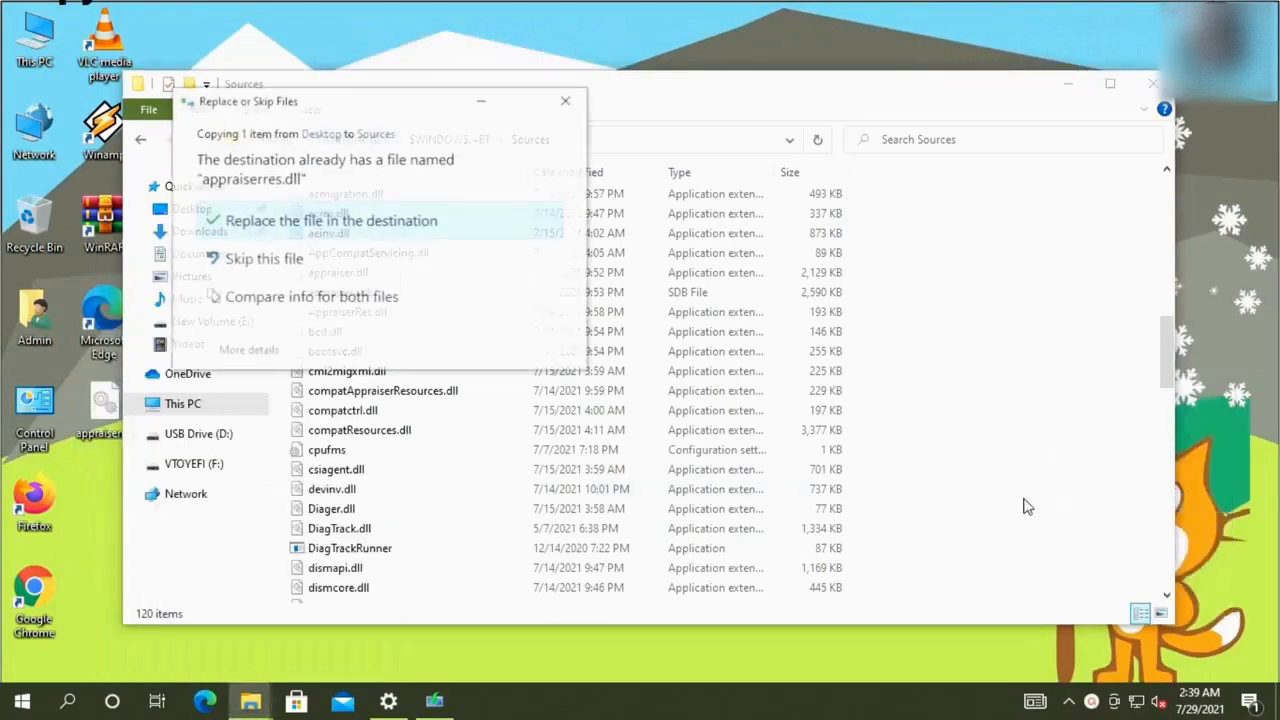
click(345, 232)
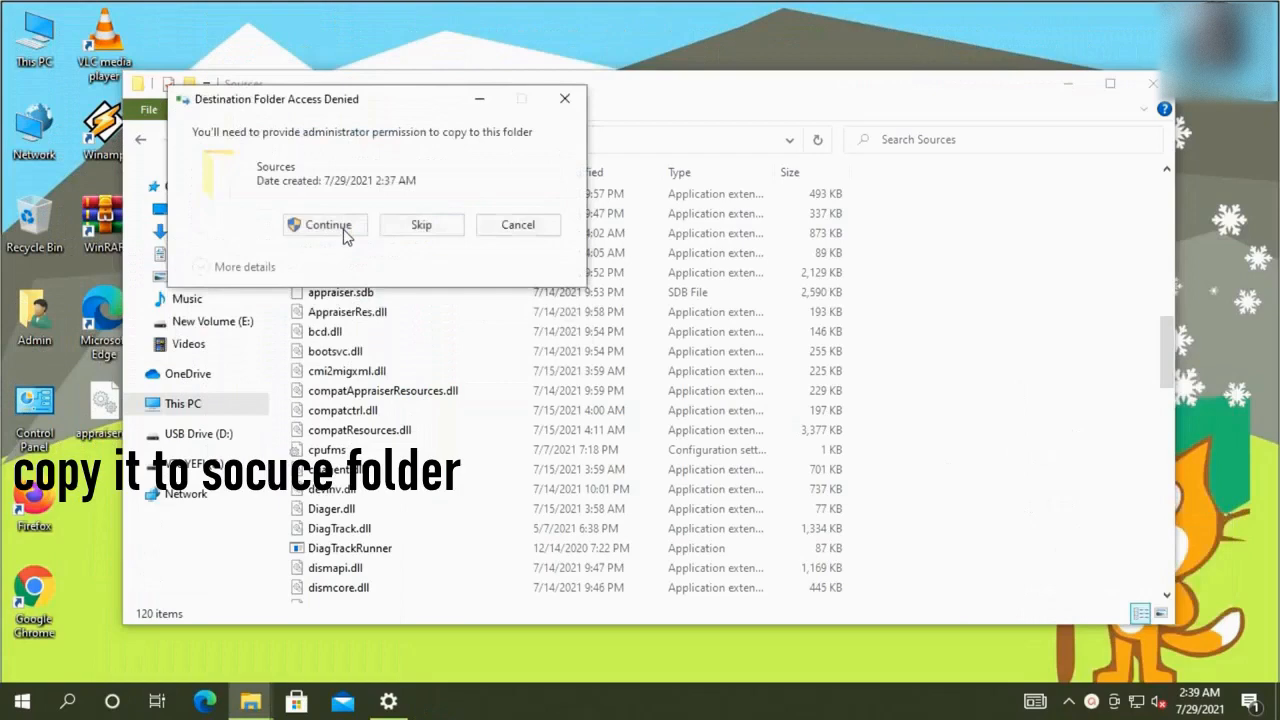
click(343, 229)
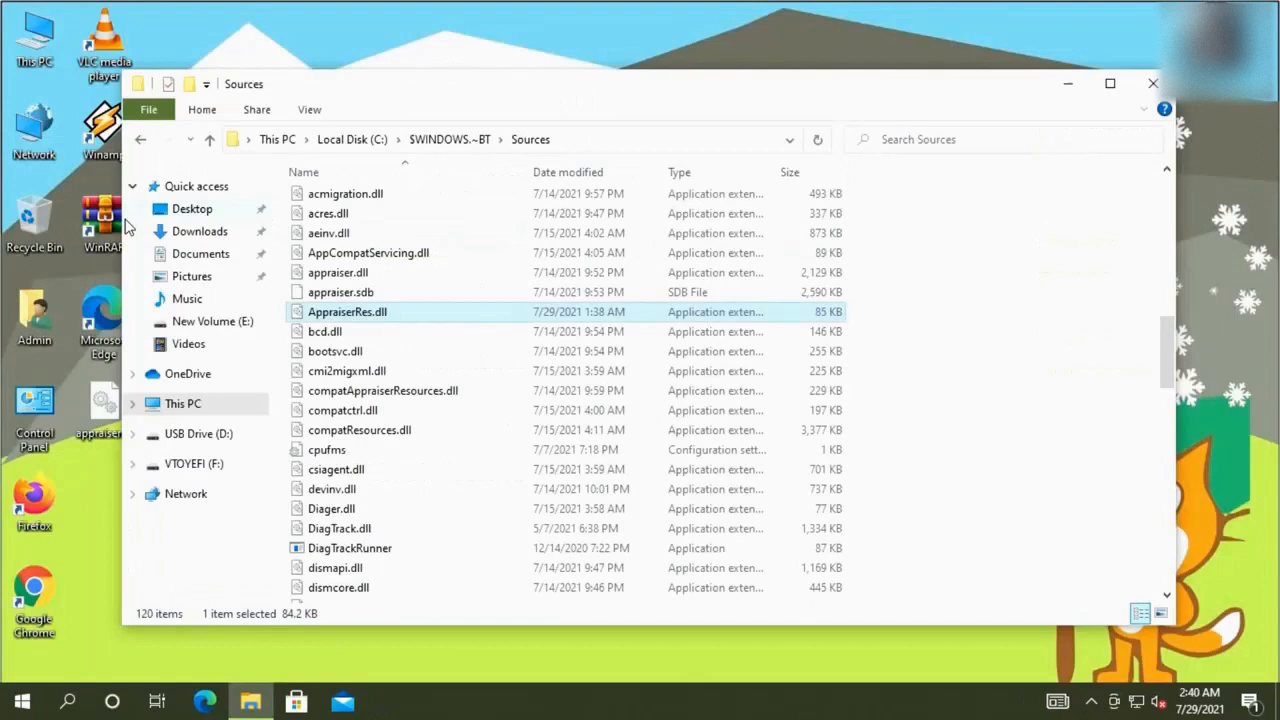
click(22, 701)
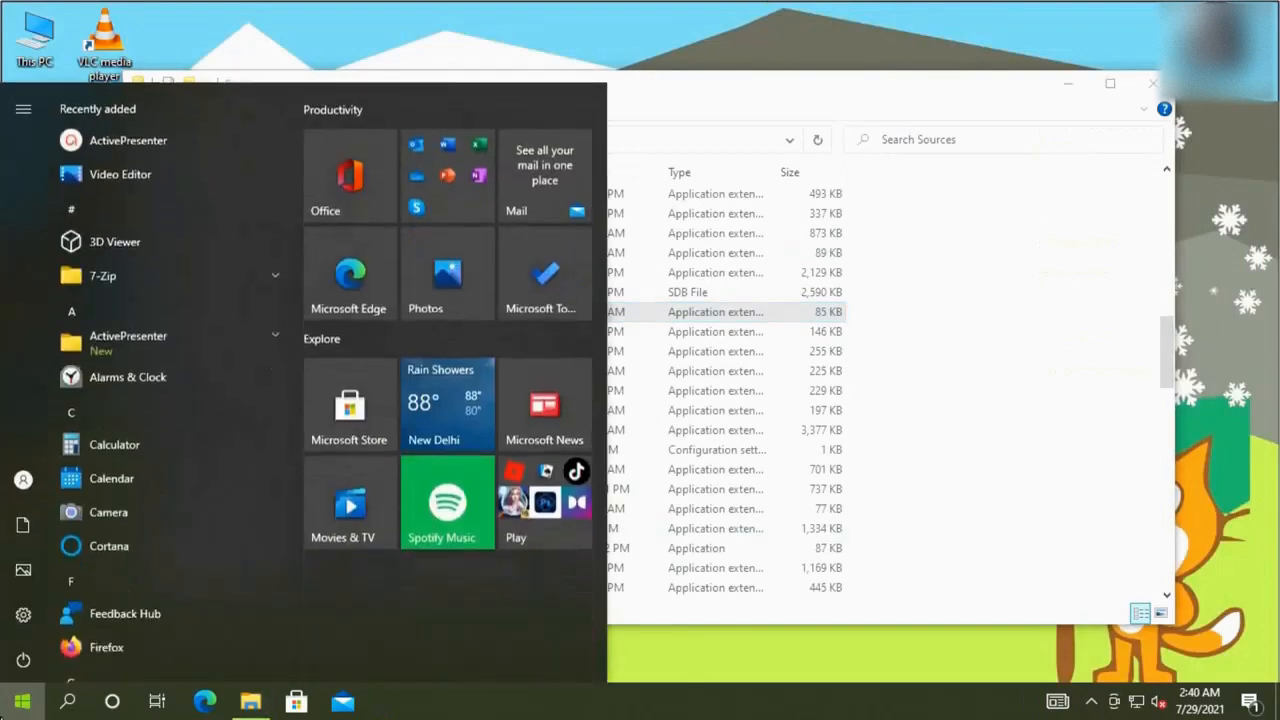
Run Fix issues in Update & Security for the stalled Windows 11 download
click(23, 613)
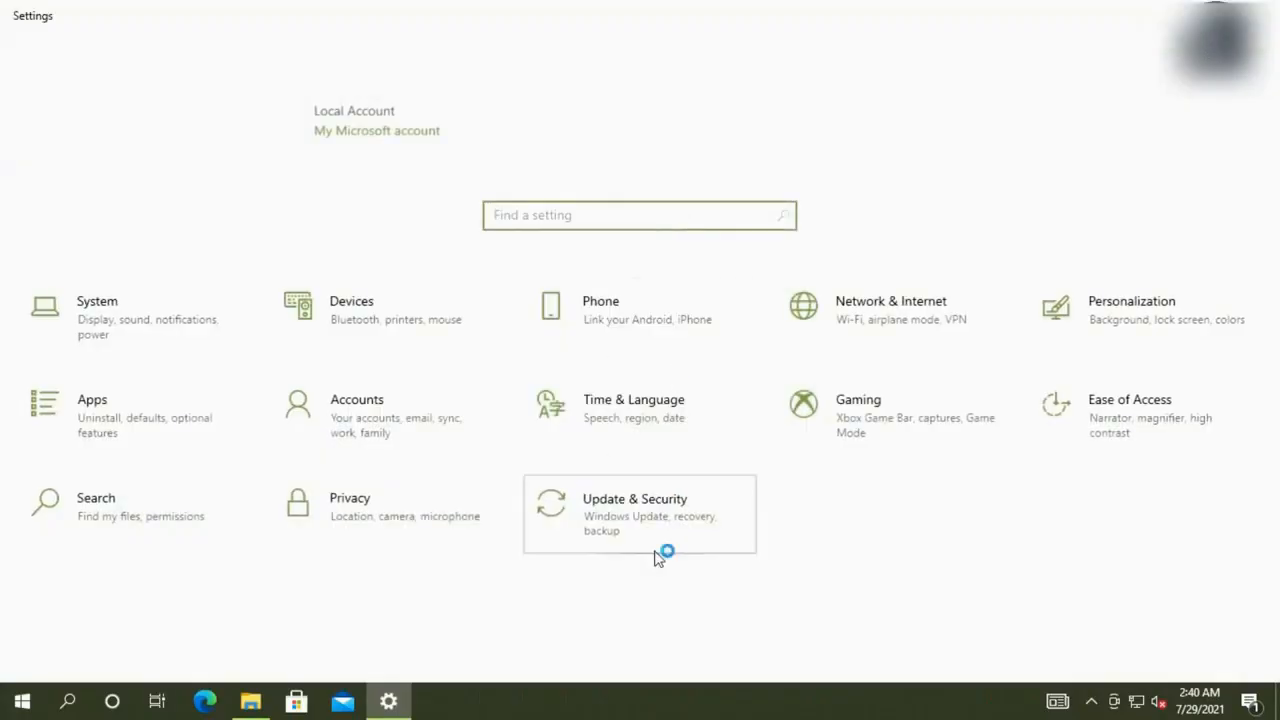
click(657, 550)
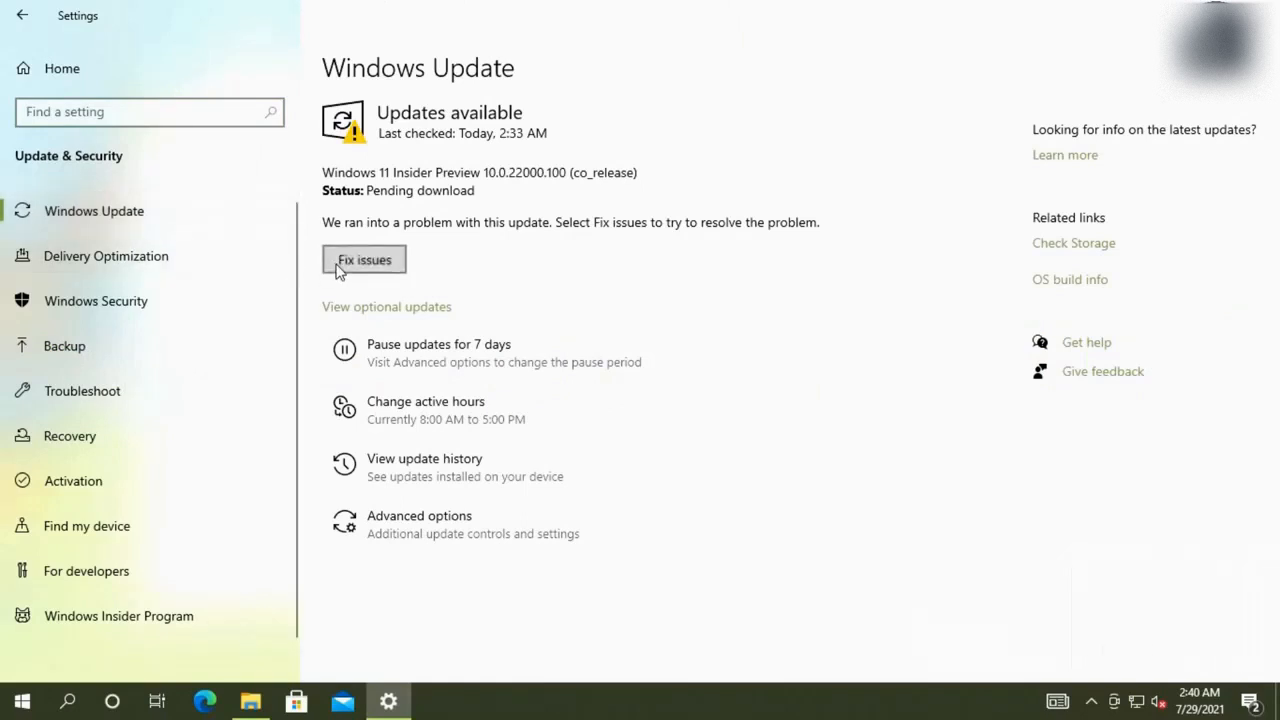
click(375, 270)
Visit Delivery Optimization, return to Windows Update, and bring the Sources folder back up
click(172, 258)
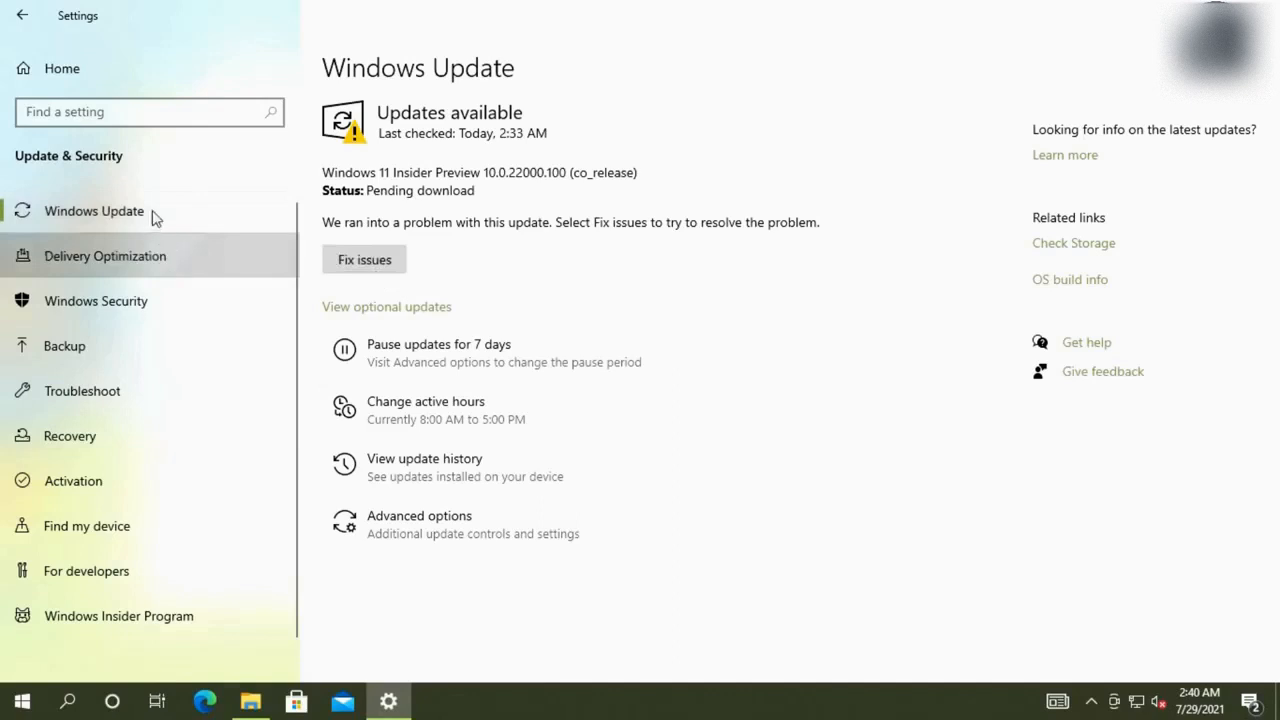
click(155, 215)
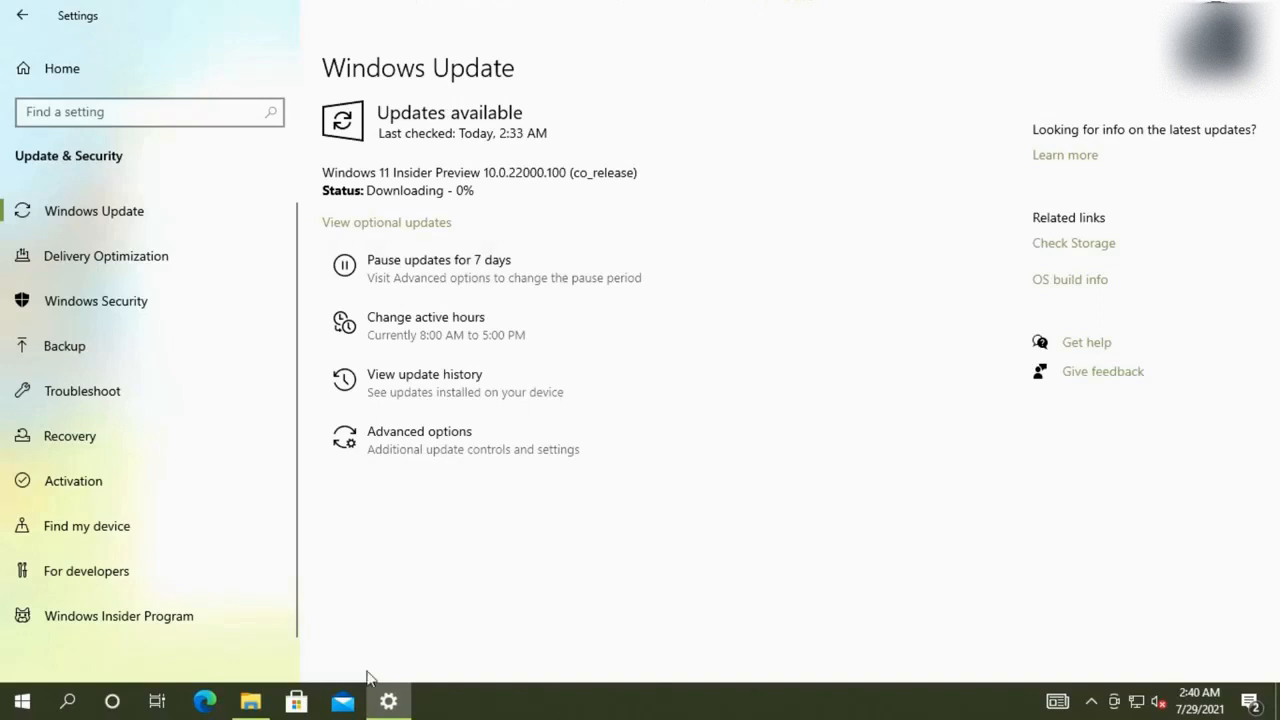
click(251, 701)
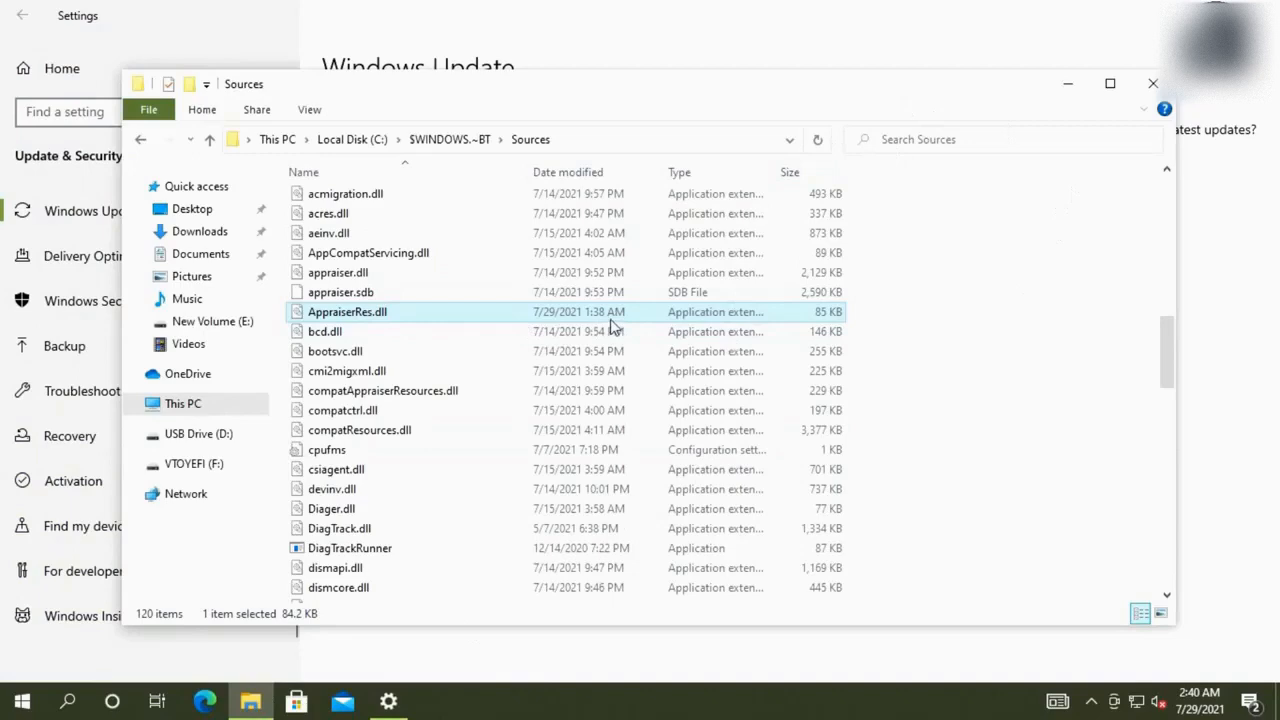
Arrange the Settings and Explorer windows so both are visible, with Settings restored to a smaller size
click(917, 26)
click(1211, 15)
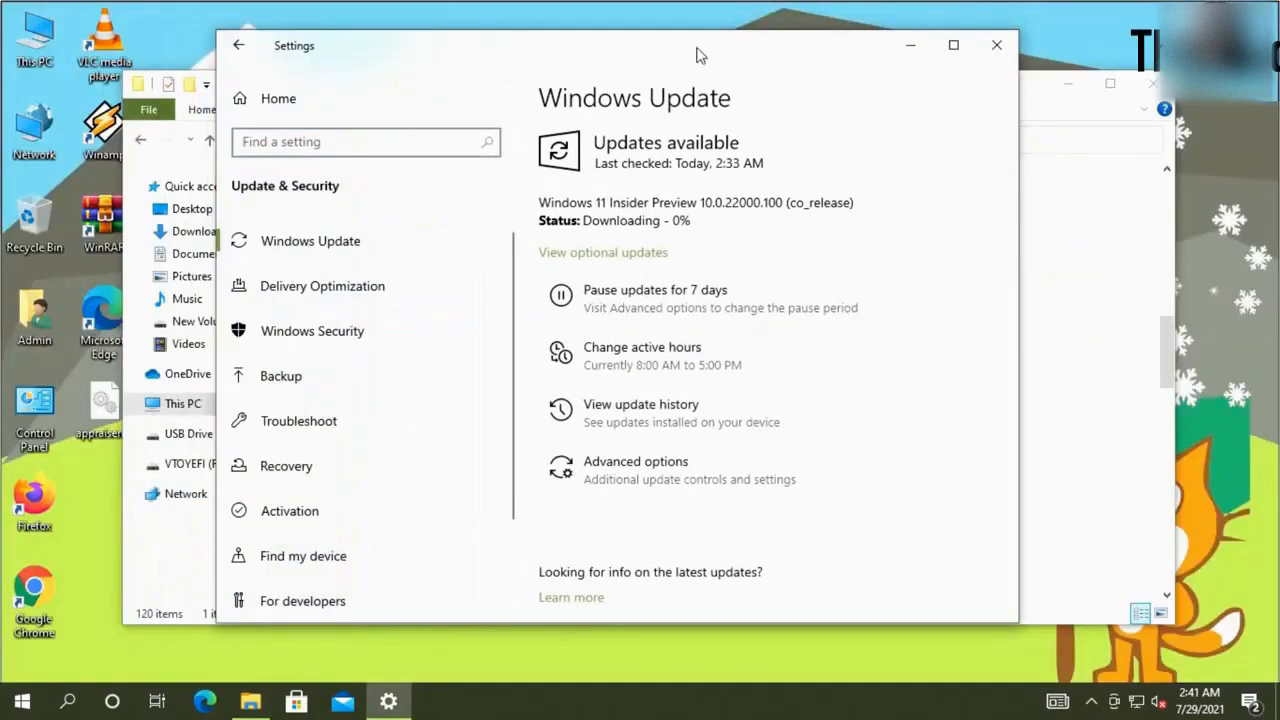
click(1162, 221)
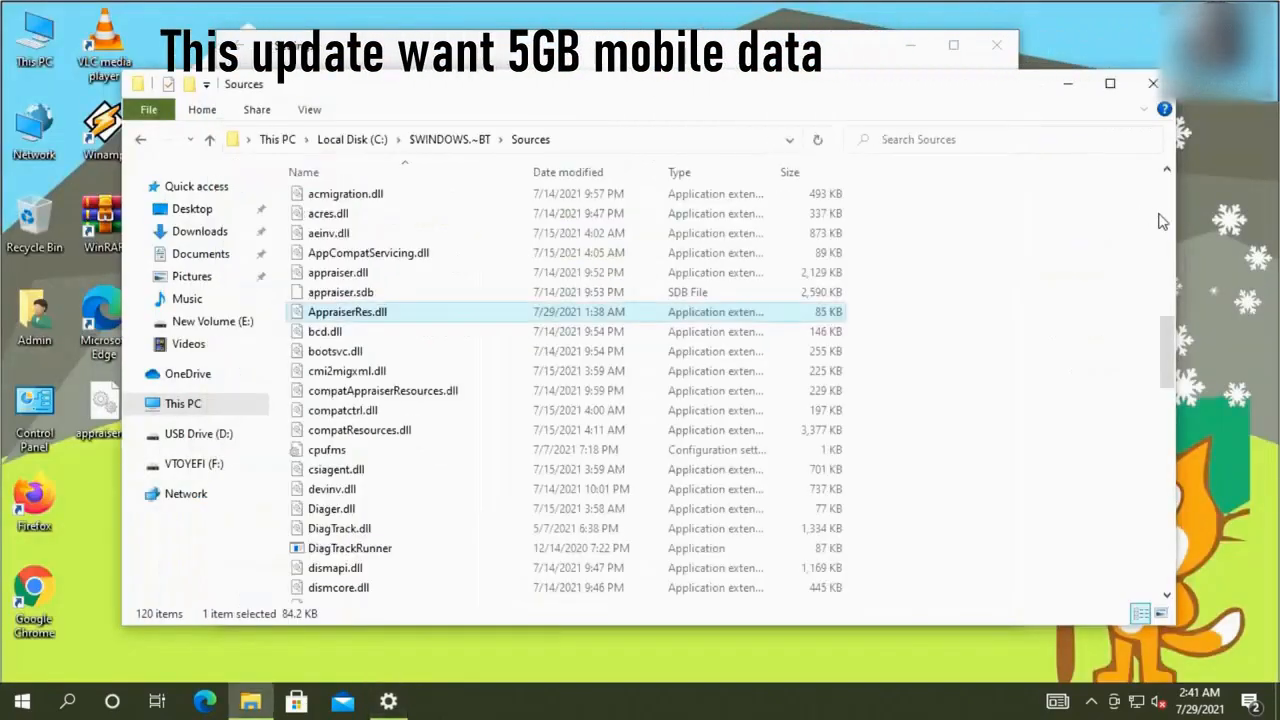
drag(1168, 221, 605, 228)
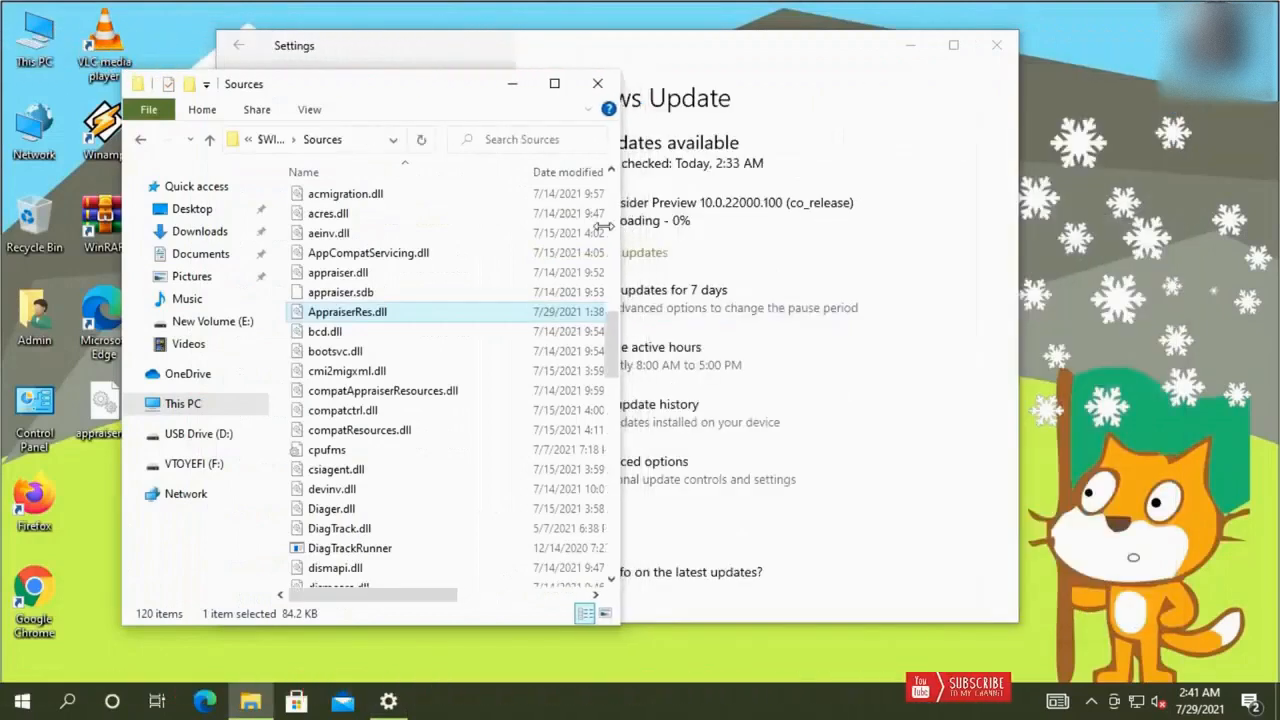
drag(423, 101, 341, 83)
click(661, 45)
double_click(761, 44)
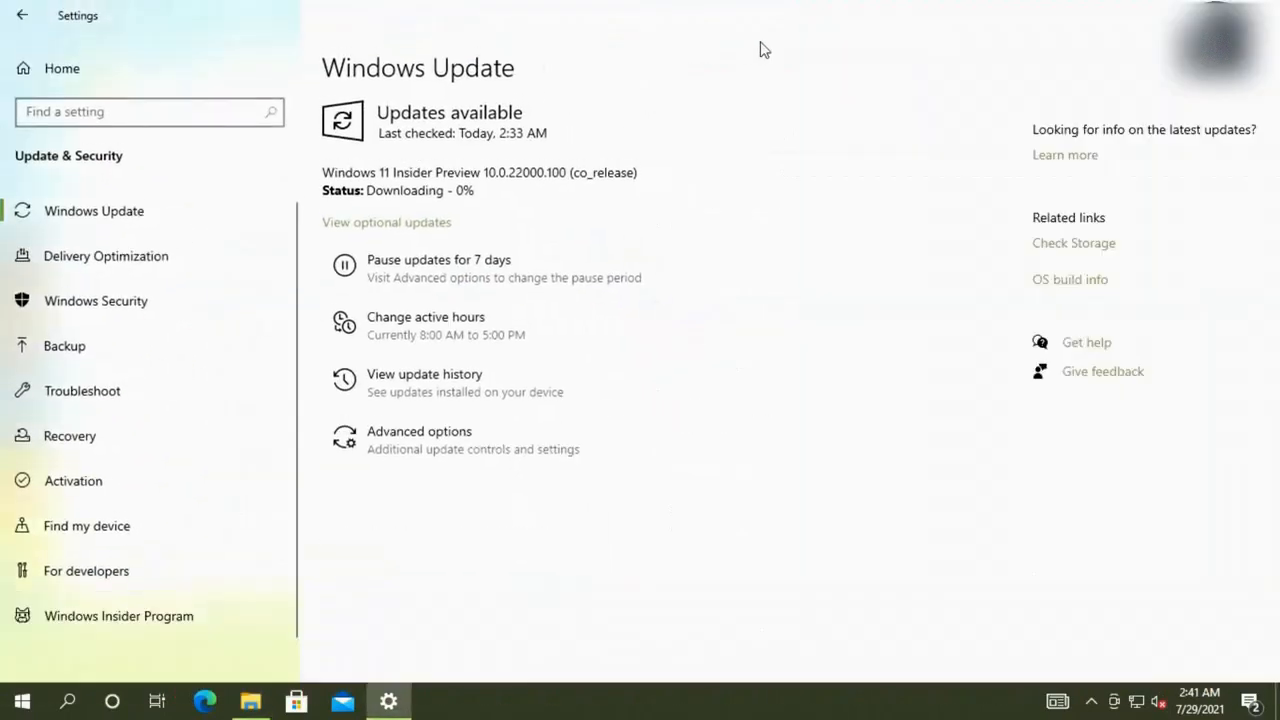
key(super+Down)
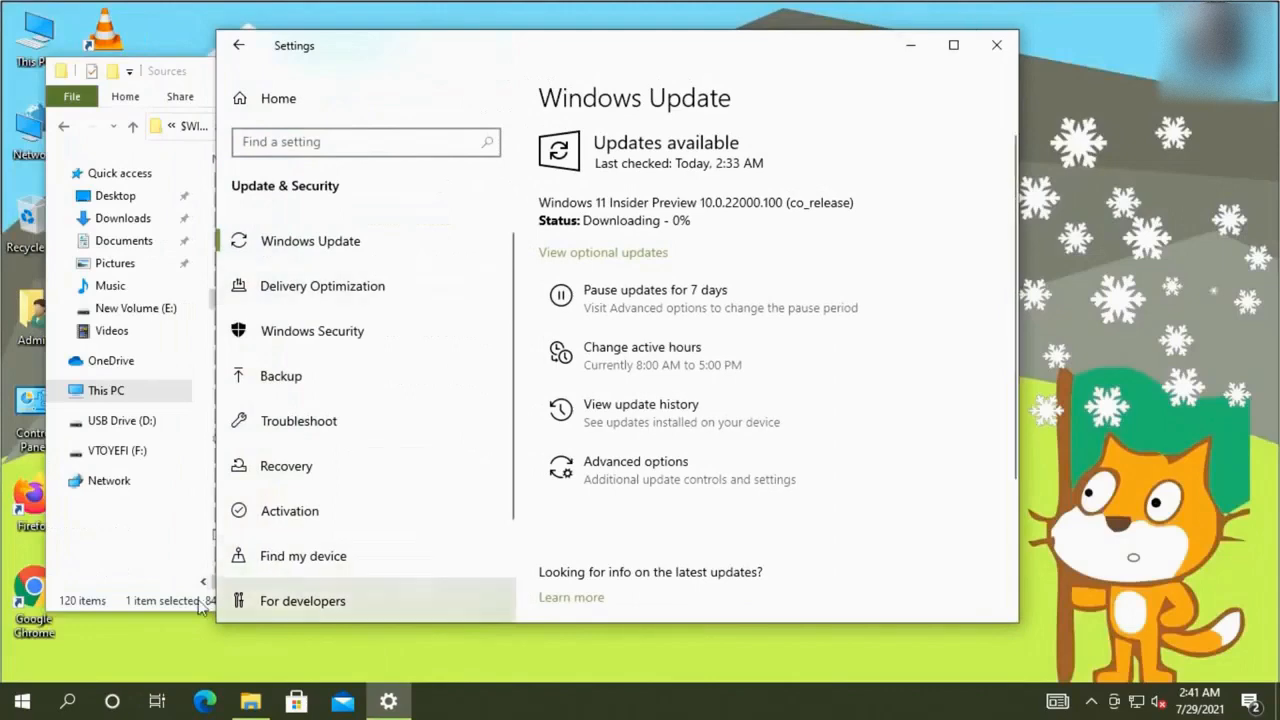
Search for 'reged' and launch Registry Editor from the results
click(68, 702)
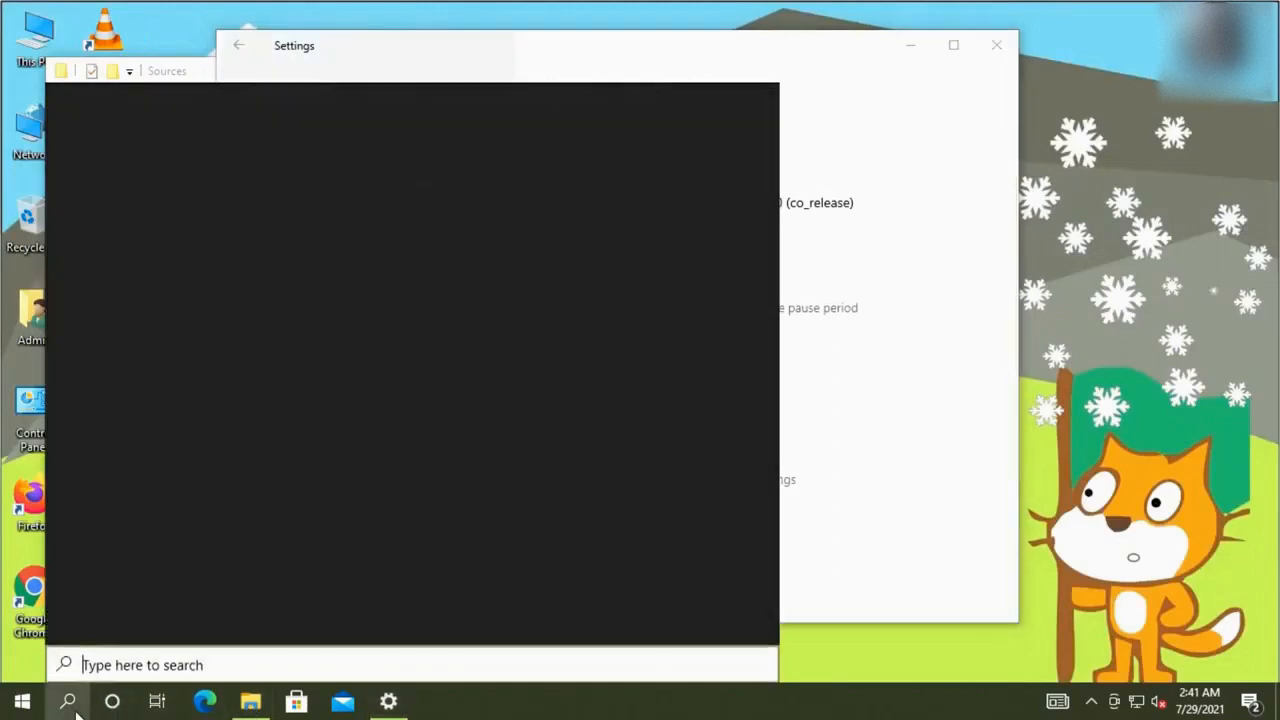
text(regedi)
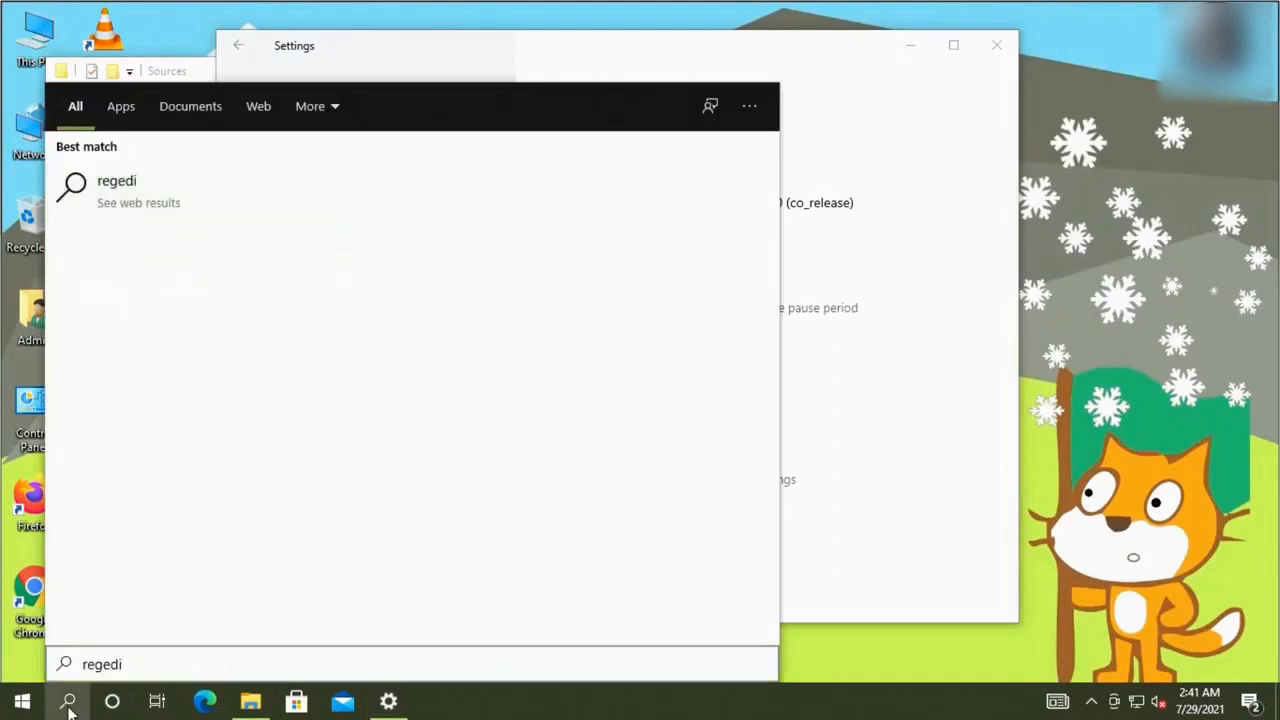
click(68, 702)
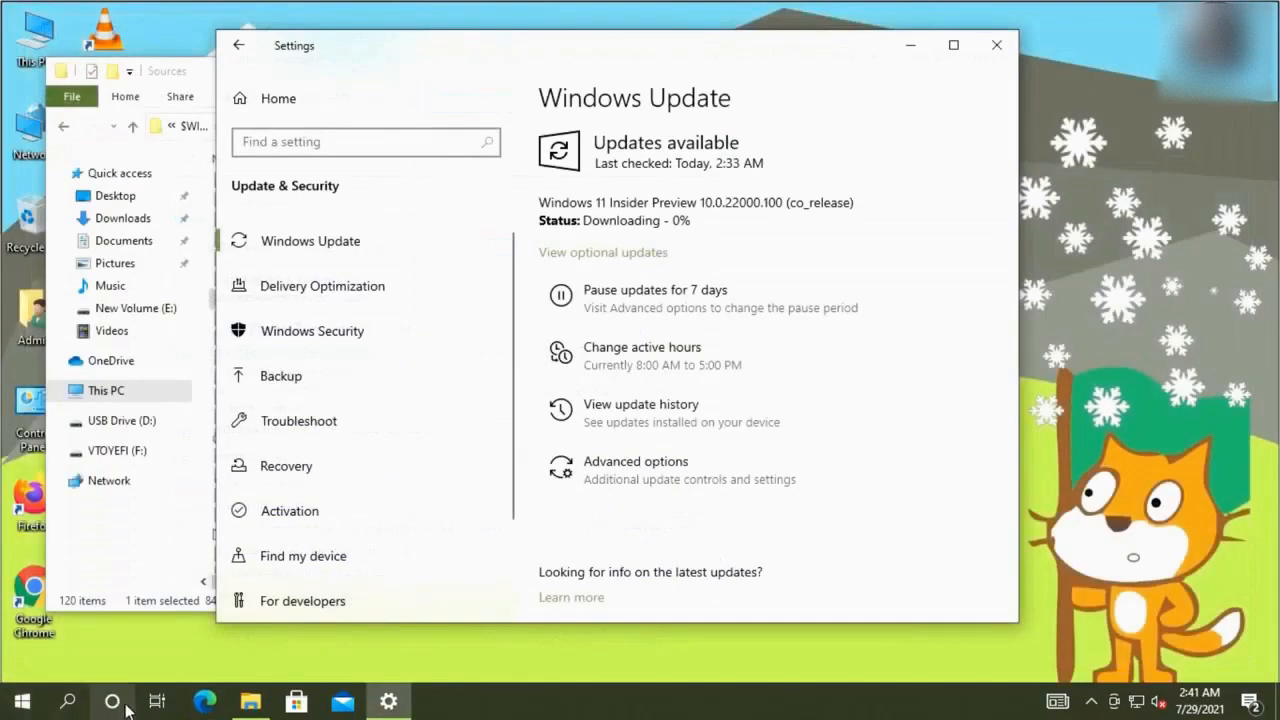
click(68, 702)
text(reged)
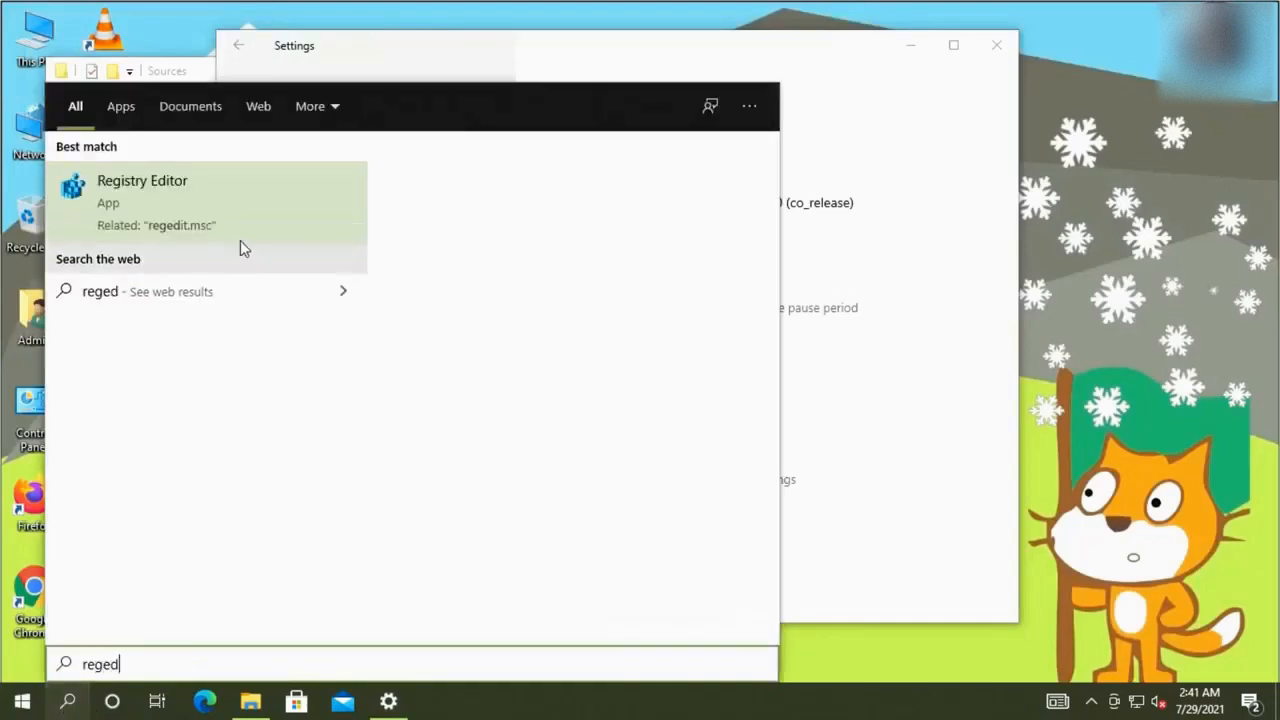
click(228, 232)
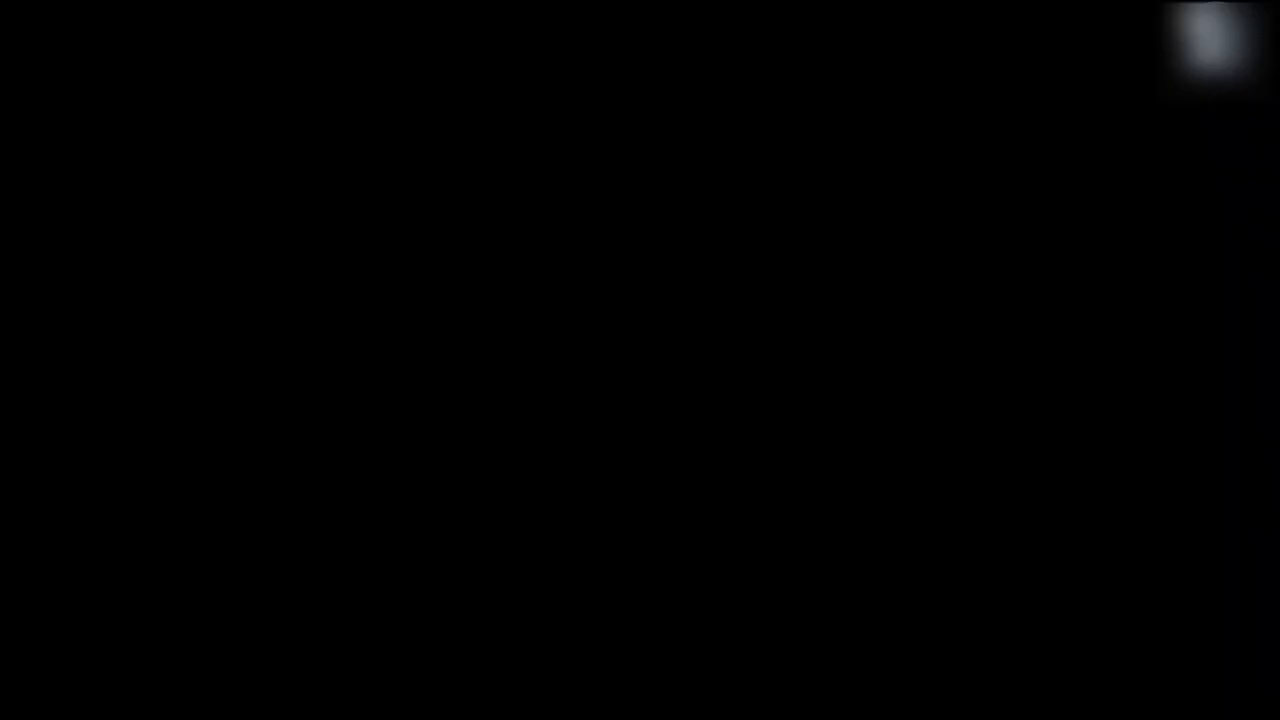
Approve Registry Editor's administrator prompt, then open This PC from the desktop icon
click(533, 478)
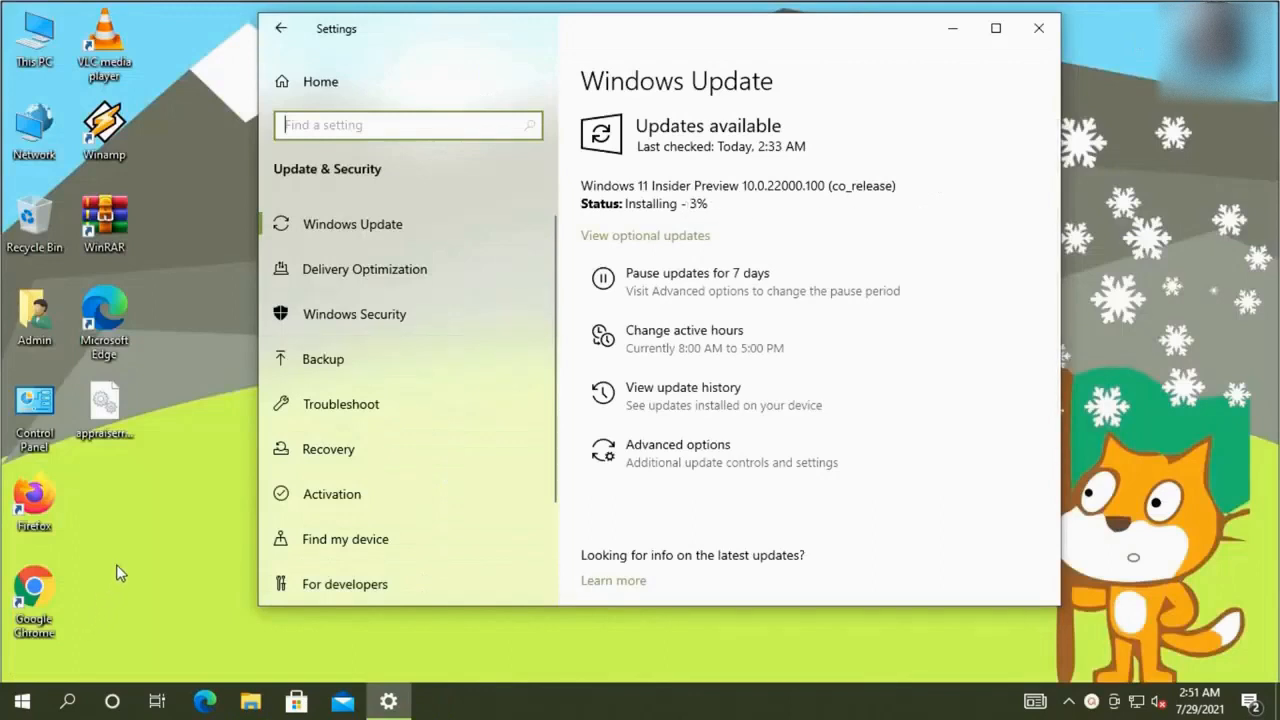
click(127, 442)
double_click(48, 76)
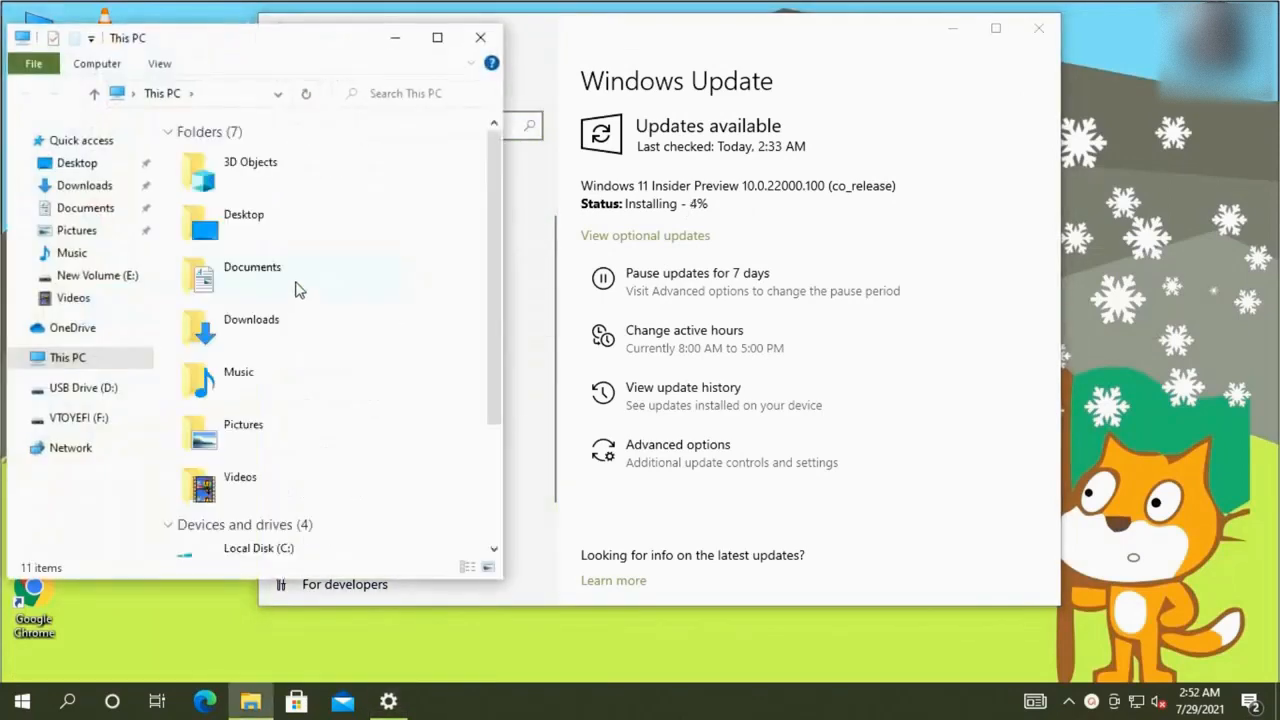
scroll(300, 350, down, 5)
Open Local Disk (C:) > $WINDOWS.~BT > Sources in File Explorer
click(313, 378)
double_click(313, 380)
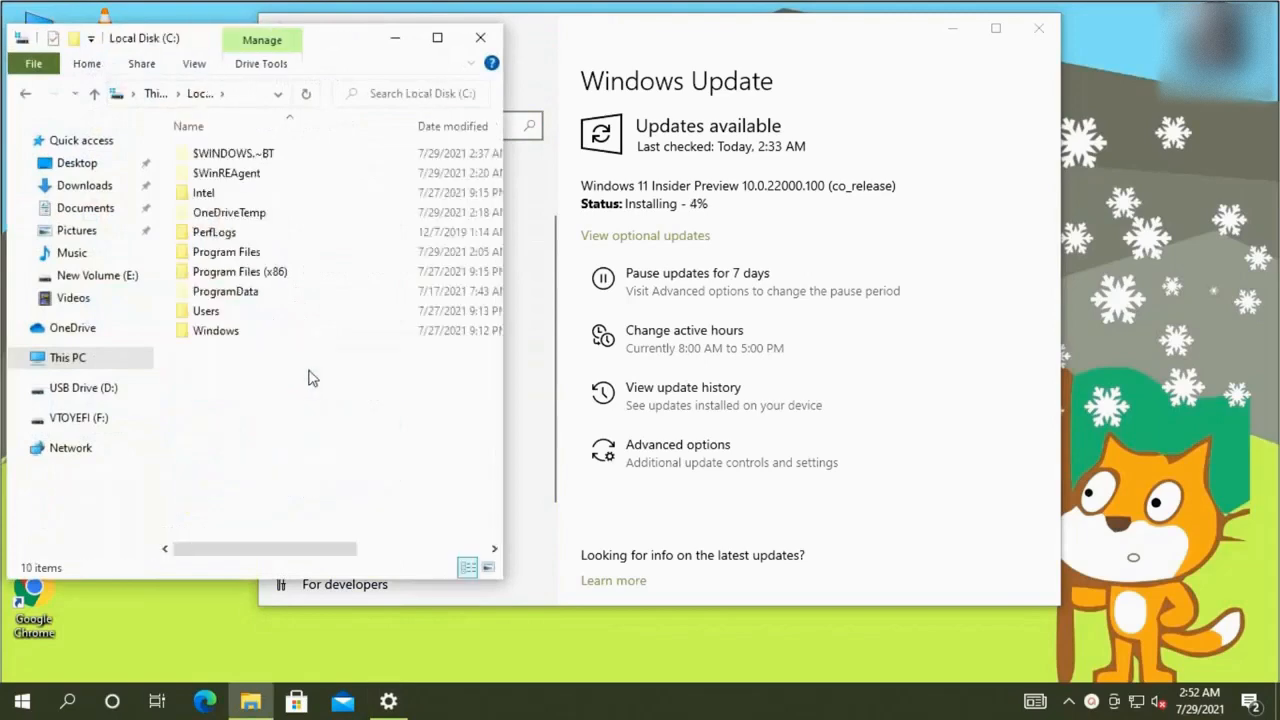
double_click(260, 162)
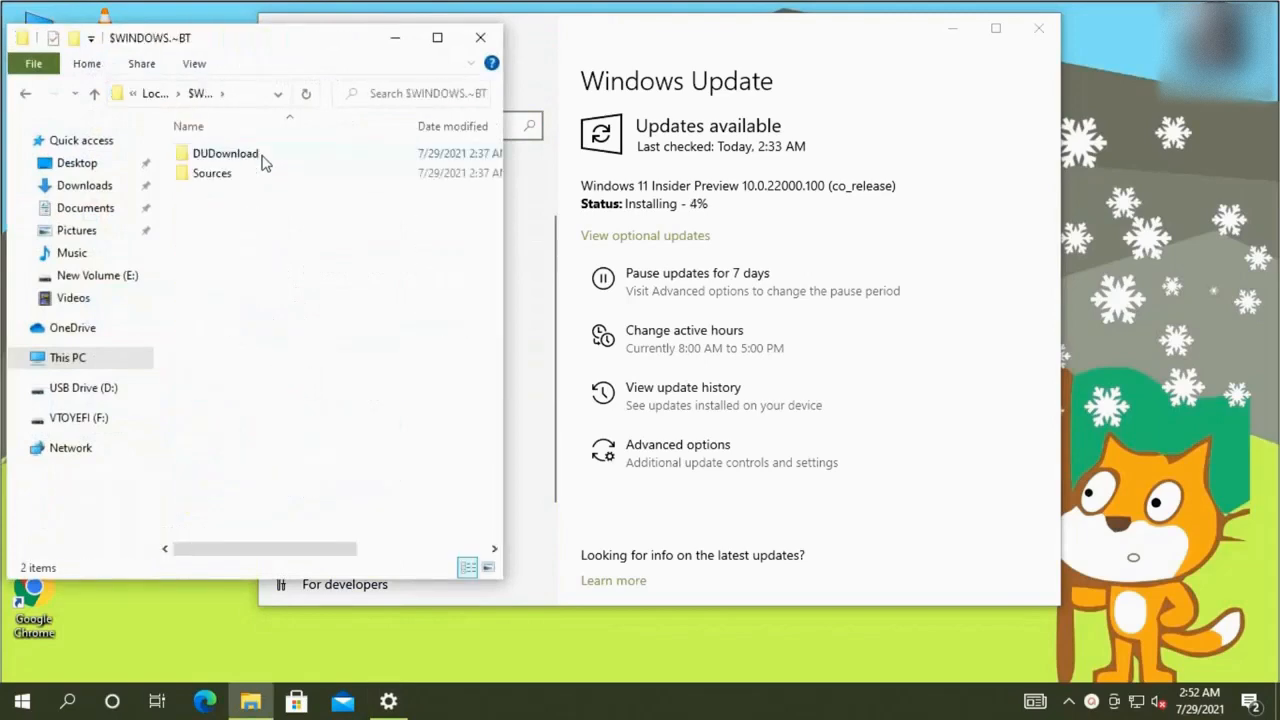
double_click(257, 177)
scroll(366, 319, down, 7)
scroll(366, 319, down, 15)
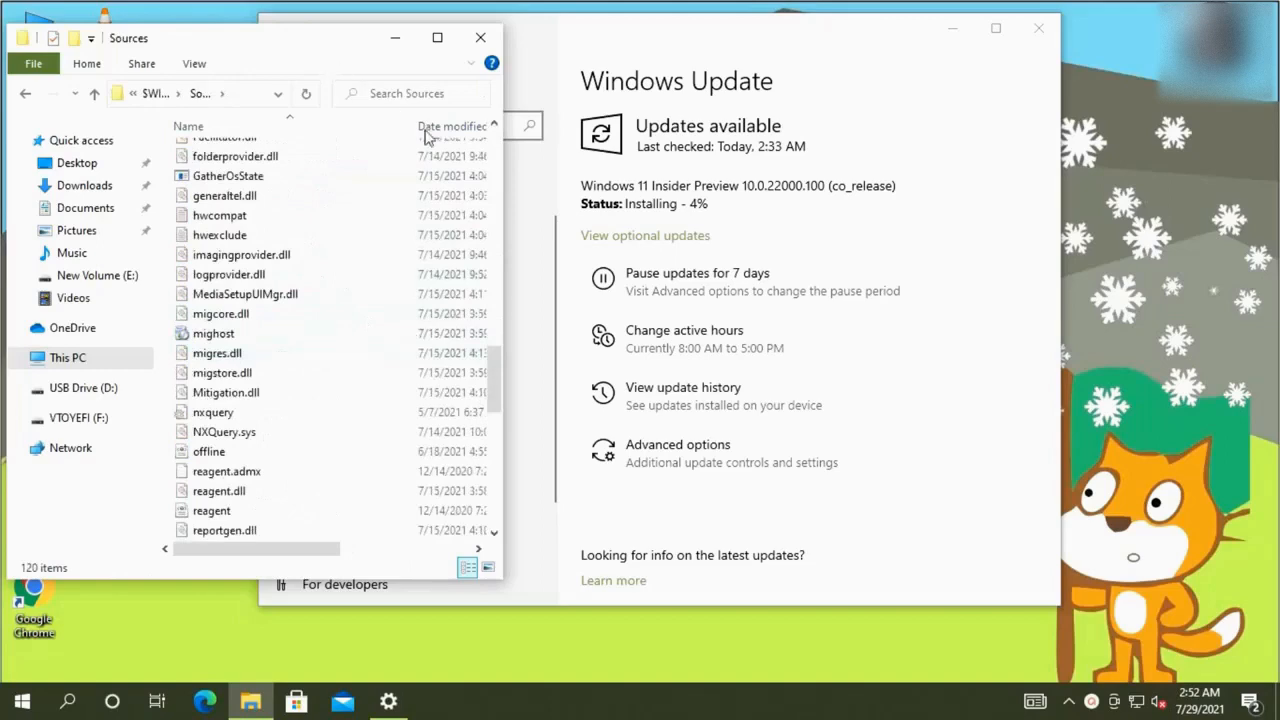
Reposition the Sources window and switch back and forth with the Windows Update page
drag(297, 38, 594, 57)
click(92, 430)
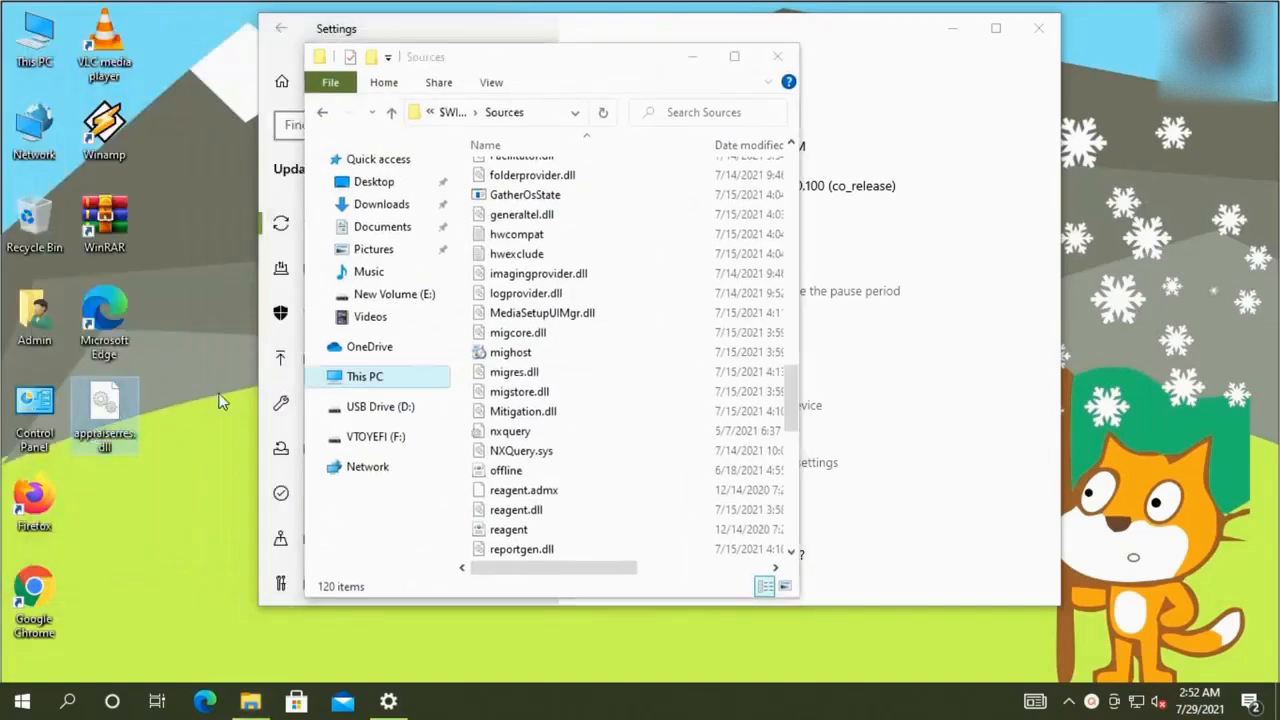
drag(612, 74, 393, 64)
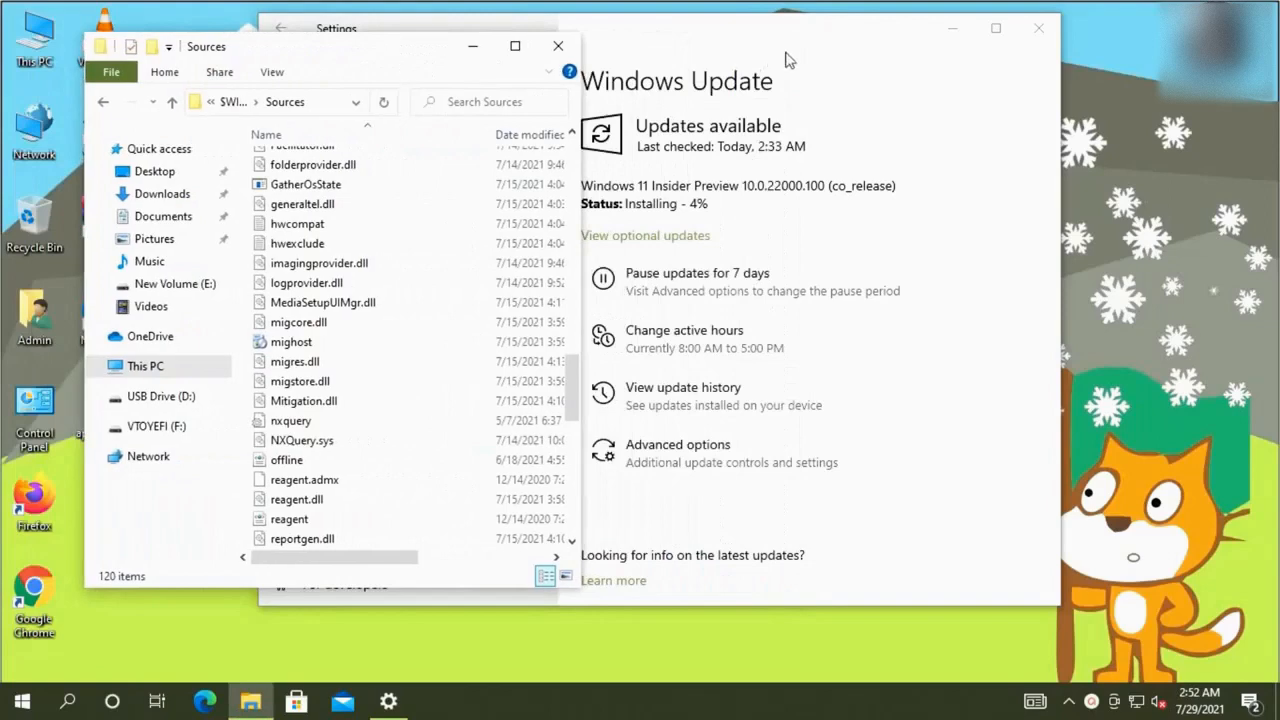
click(810, 56)
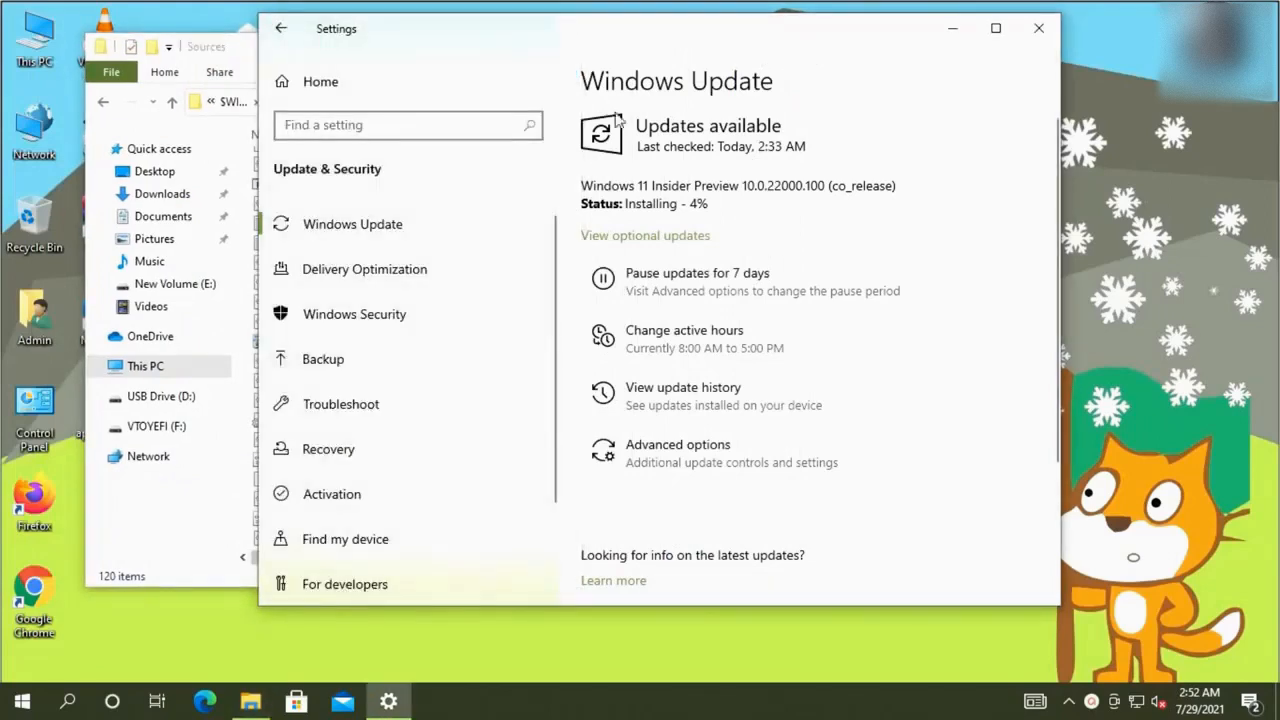
click(245, 60)
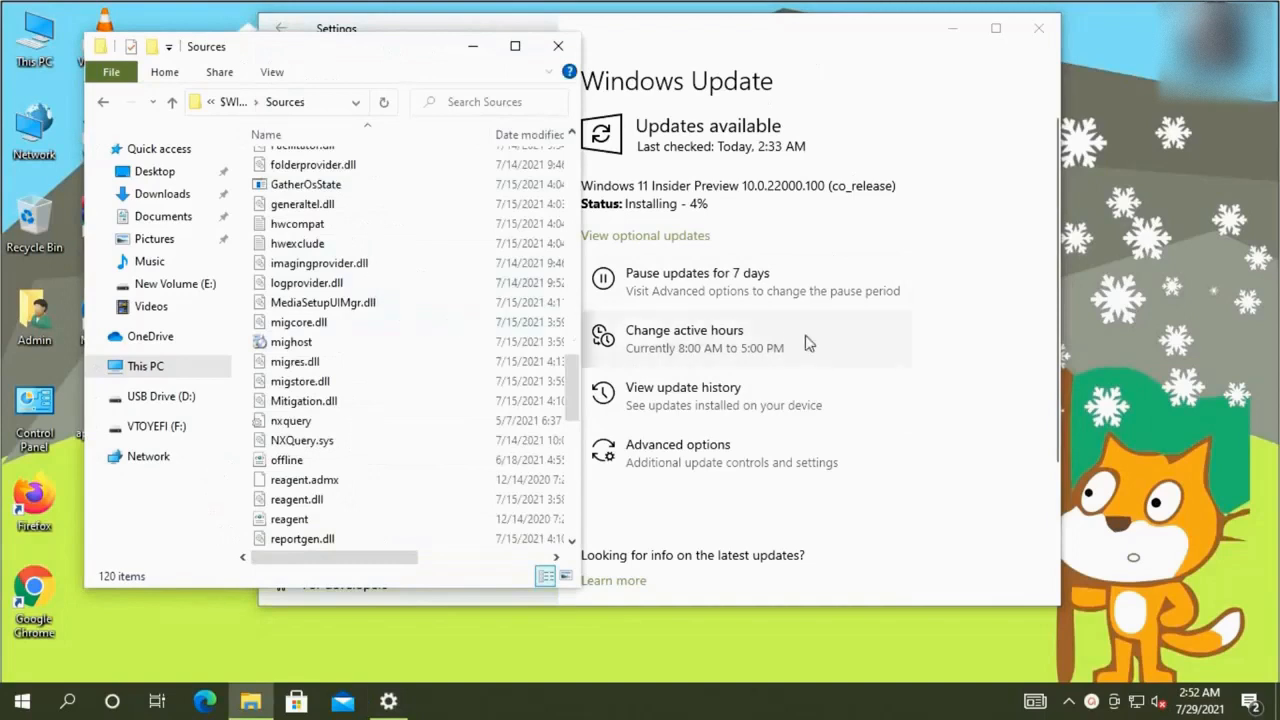
click(676, 210)
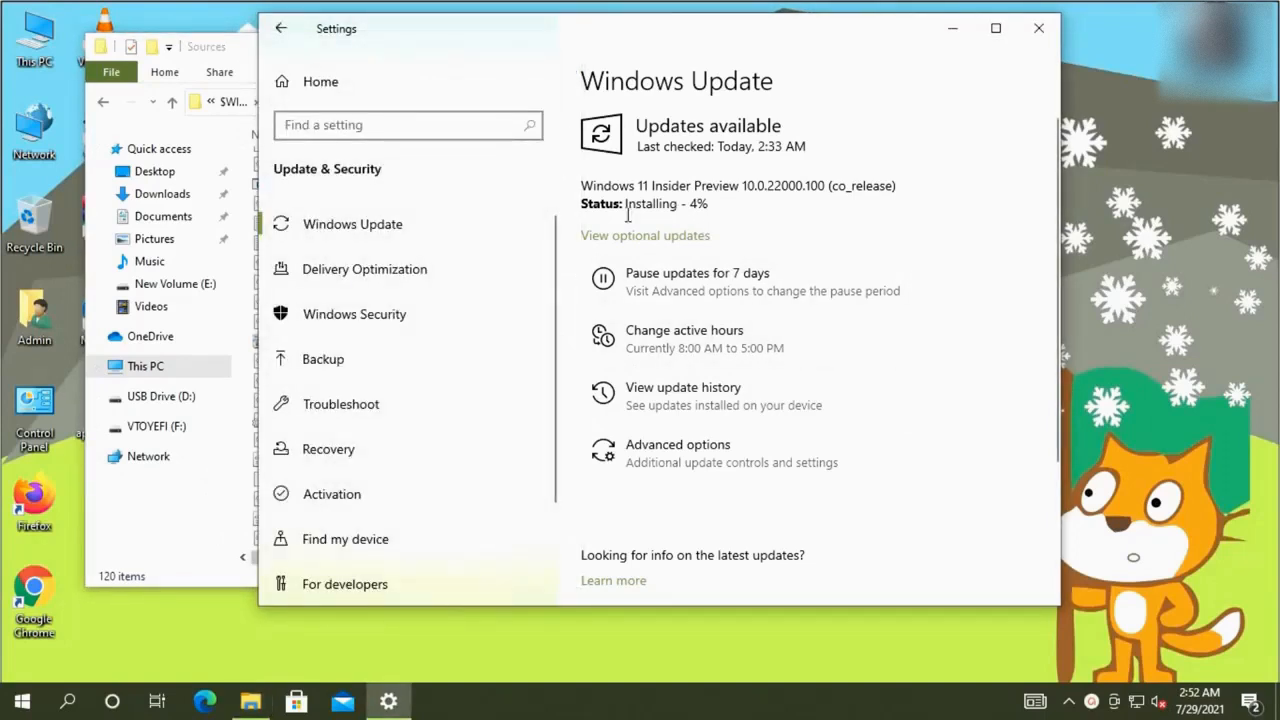
click(252, 62)
scroll(378, 318, down, 8)
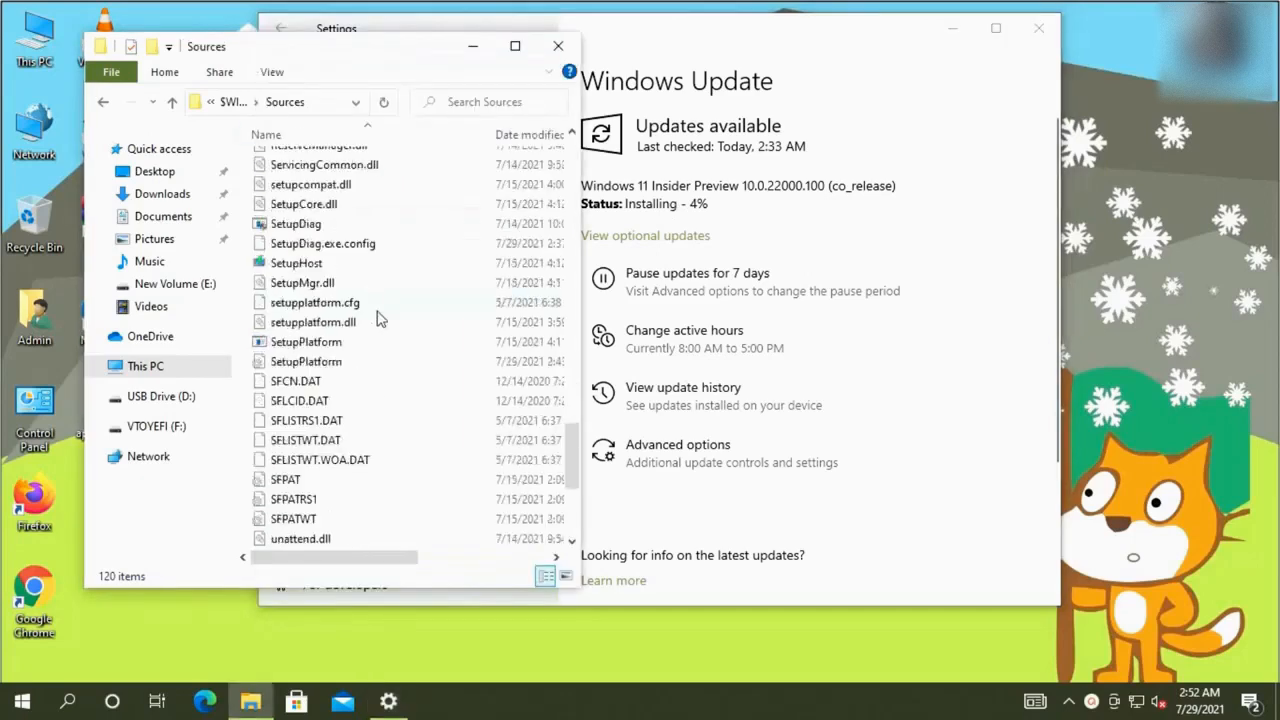
scroll(378, 318, up, 20)
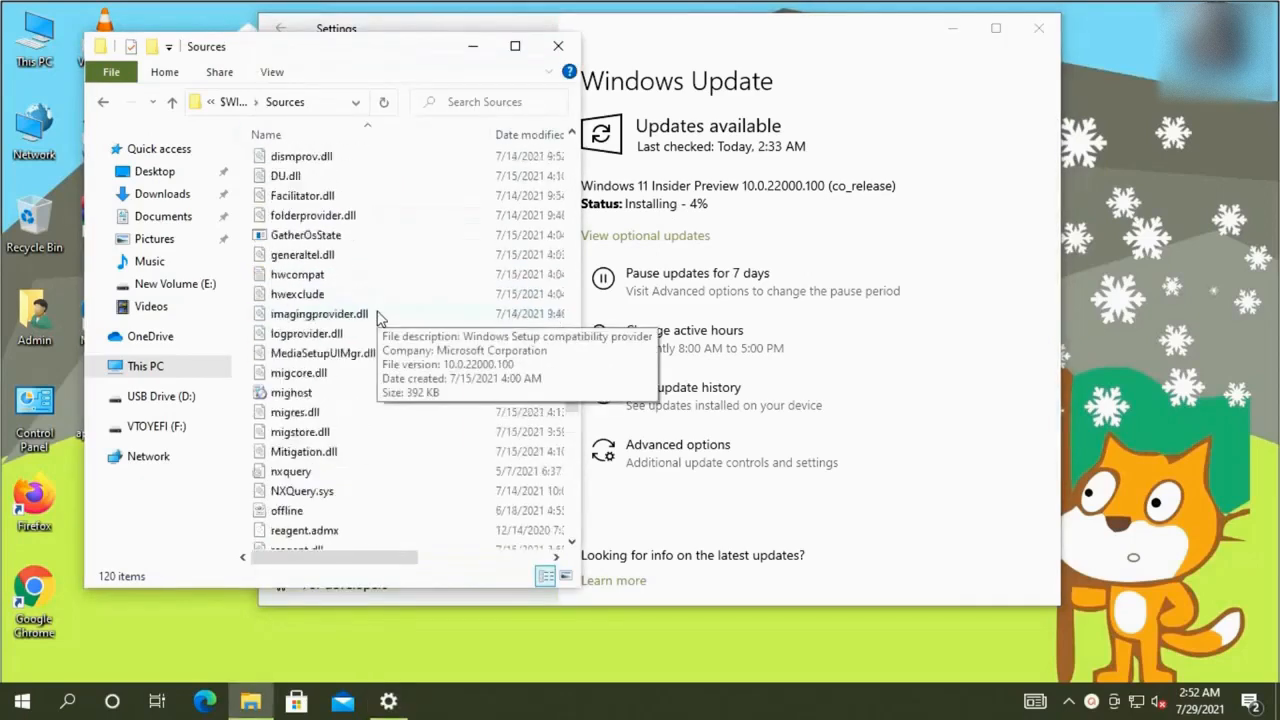
Reopen Sources, select AppraiserRes.dll in the file list, then return to Windows Update
click(240, 102)
double_click(308, 192)
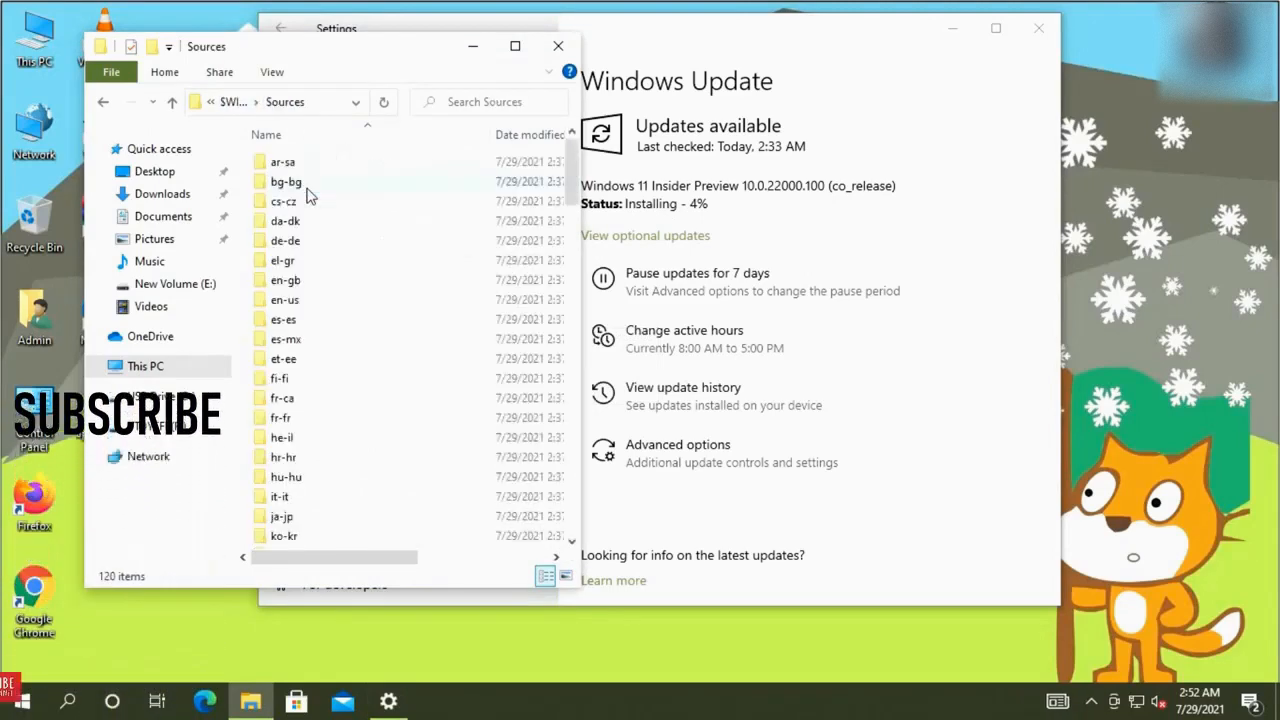
scroll(360, 376, down, 15)
scroll(360, 376, up, 2)
key(Down)
key(Down)
key(Down)
key(Down)
key(Down)
key(Home)
key(Down)
key(Down)
key(Down)
key(Down)
key(Down)
key(Down)
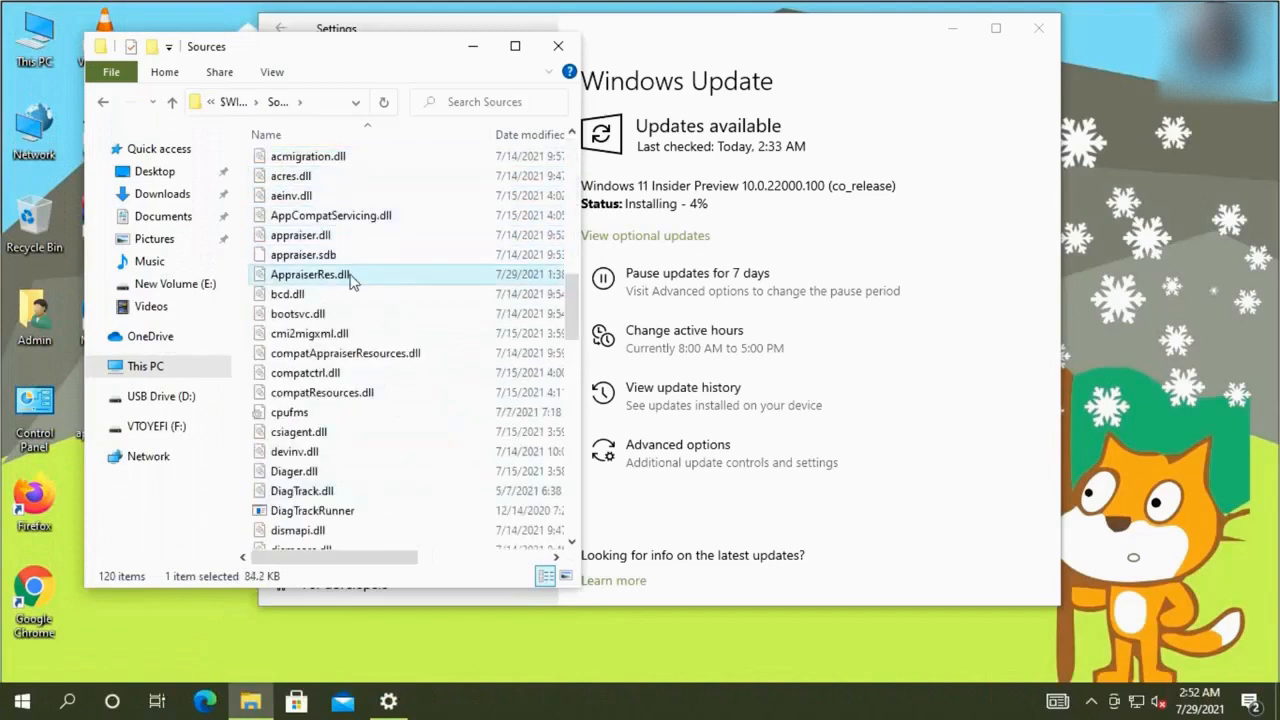
drag(373, 557, 390, 563)
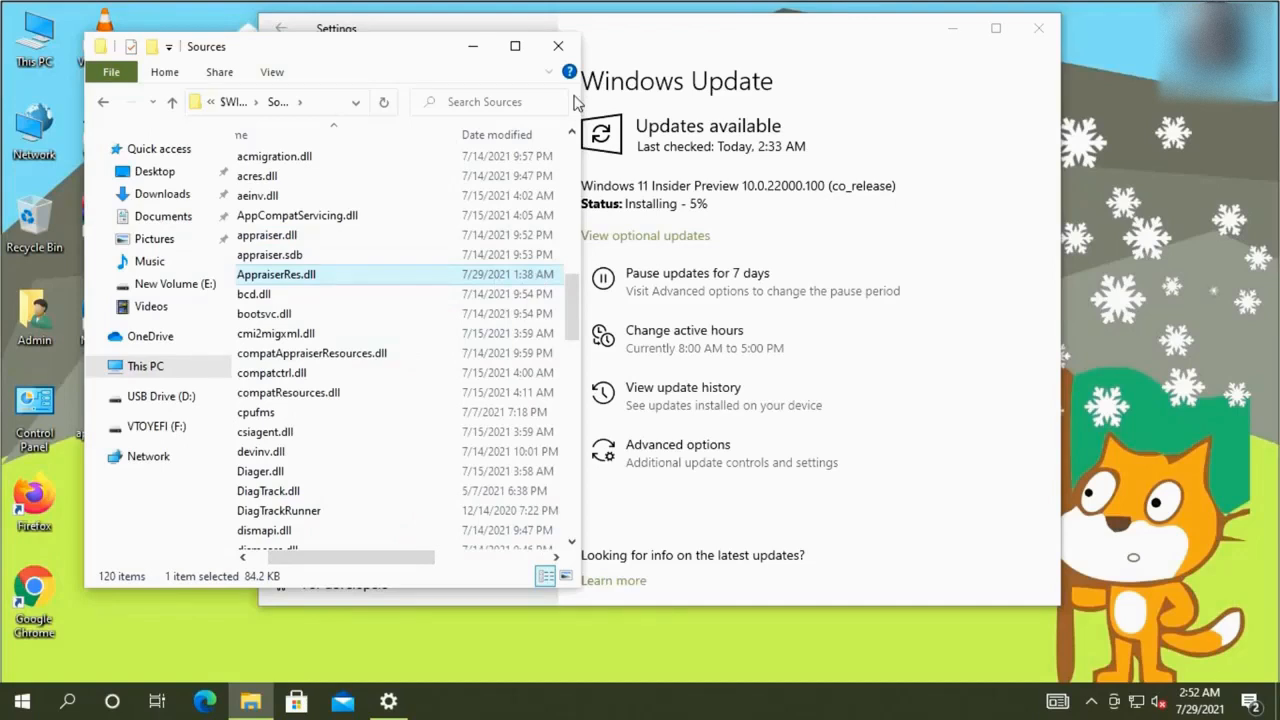
click(700, 45)
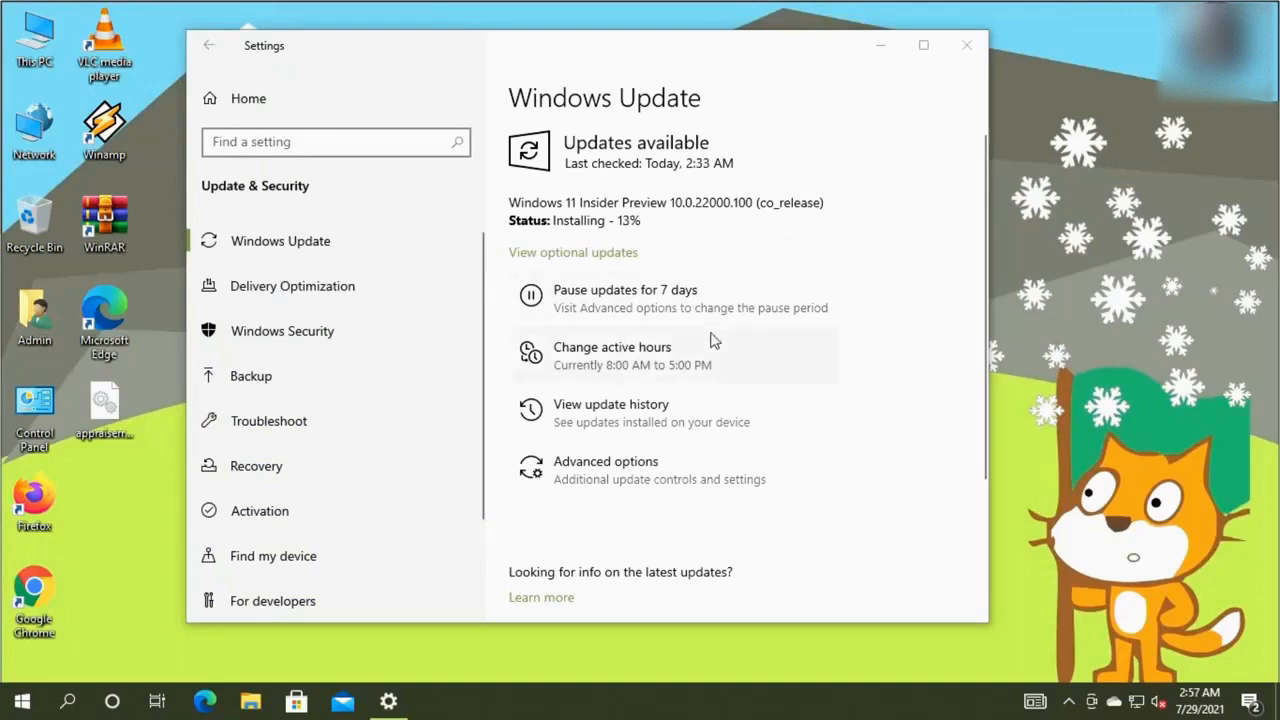
click(86, 702)
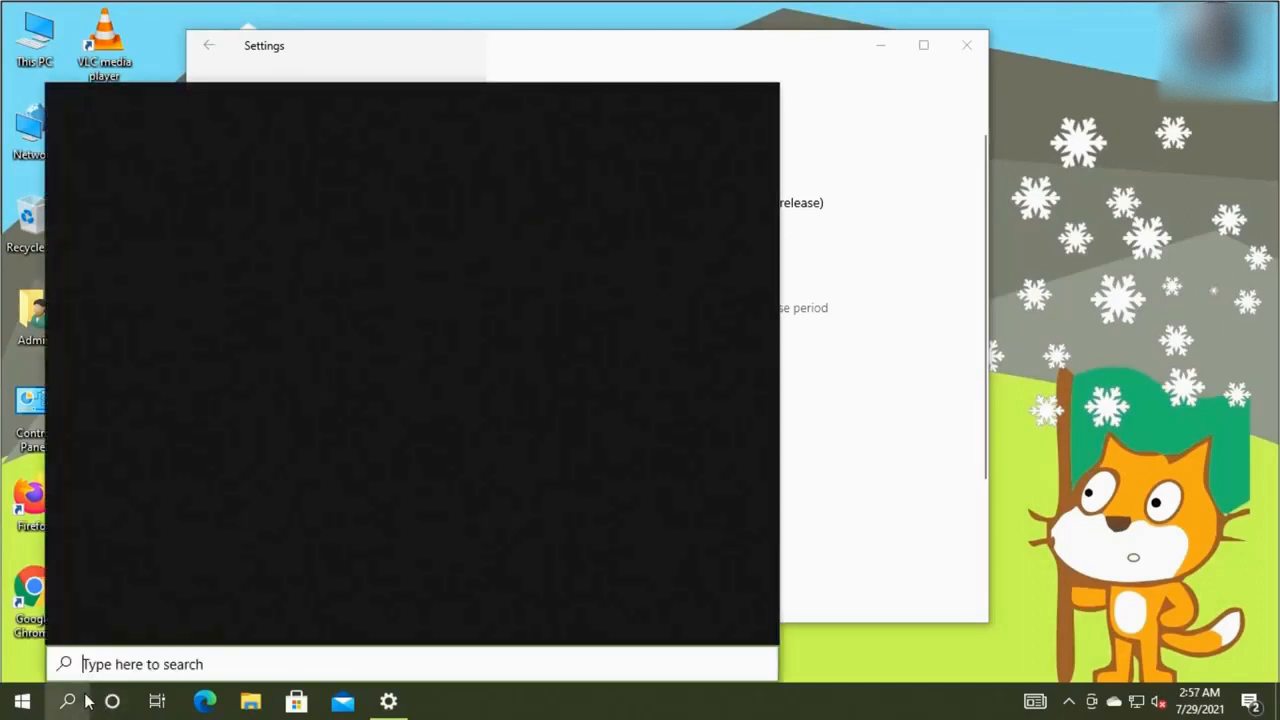
text(system)
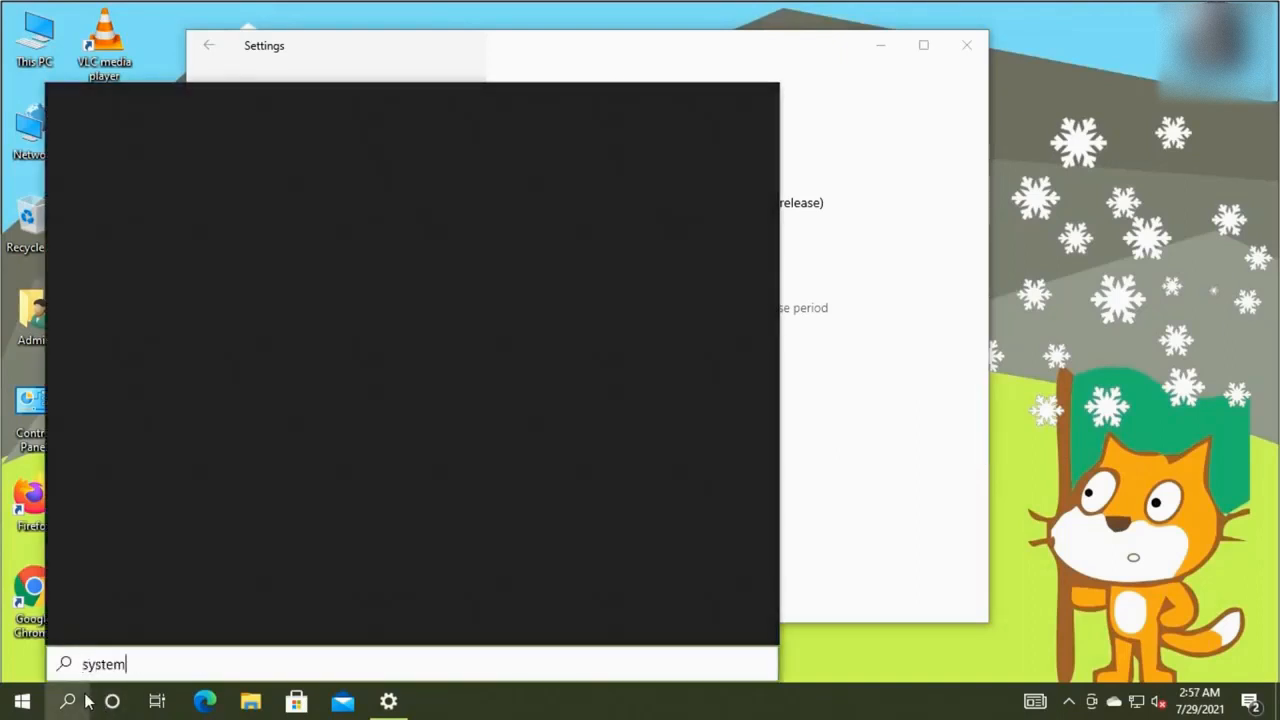
text( con)
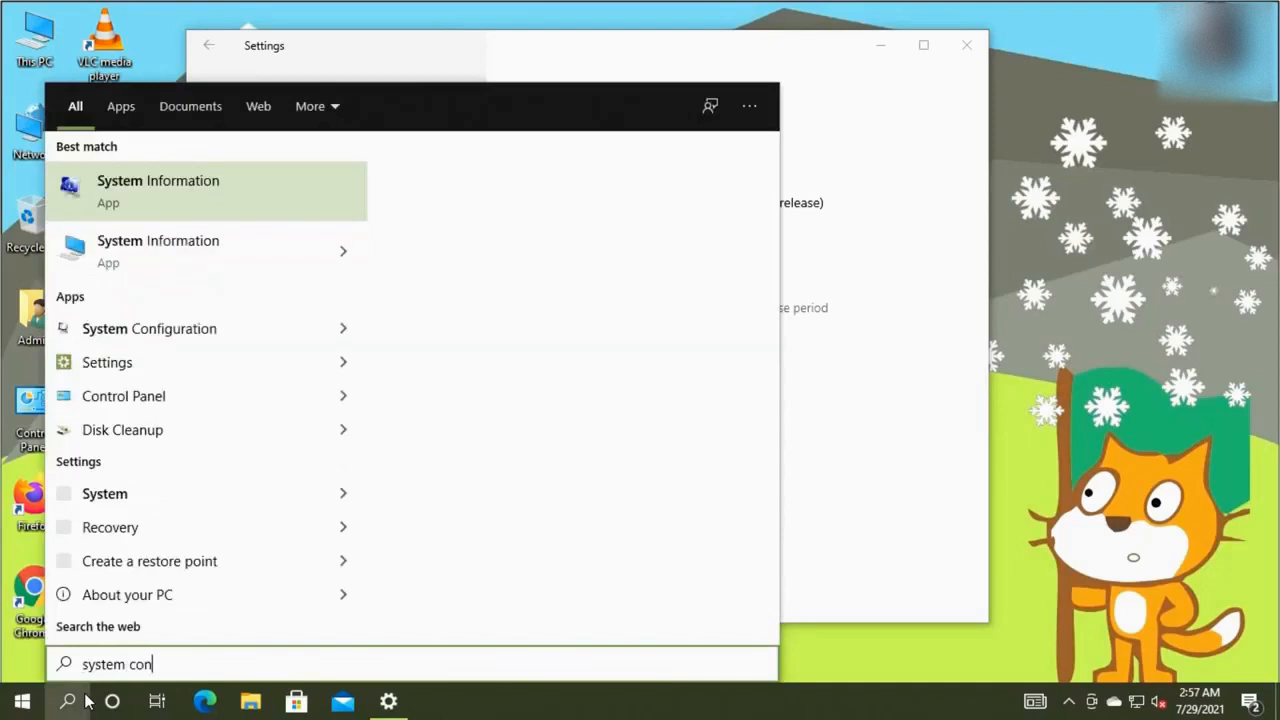
key(Return)
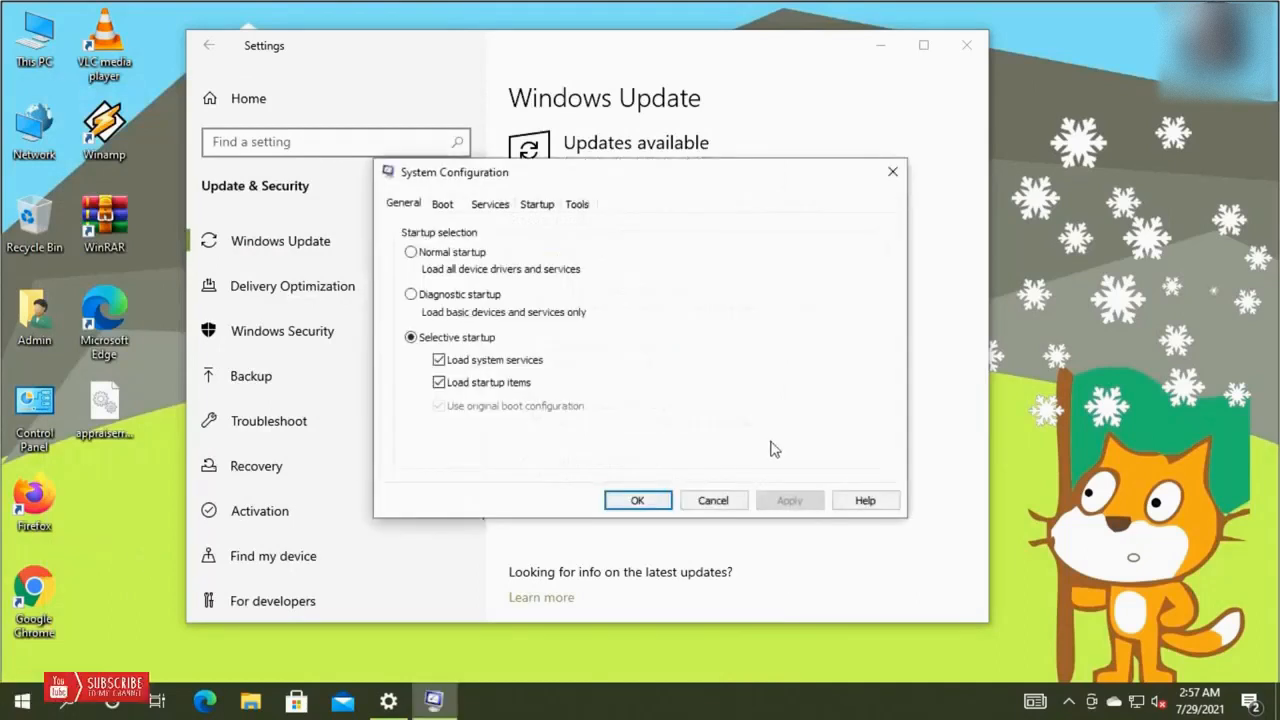
click(724, 500)
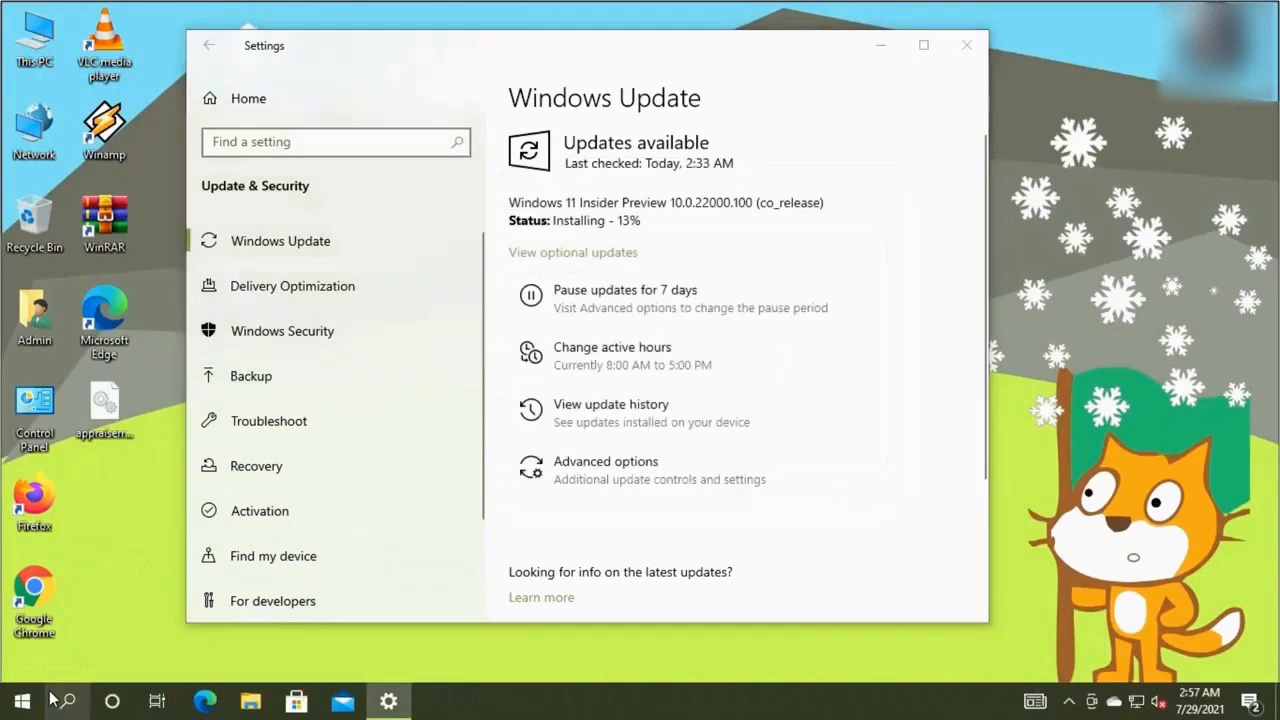
click(54, 700)
text(system inf)
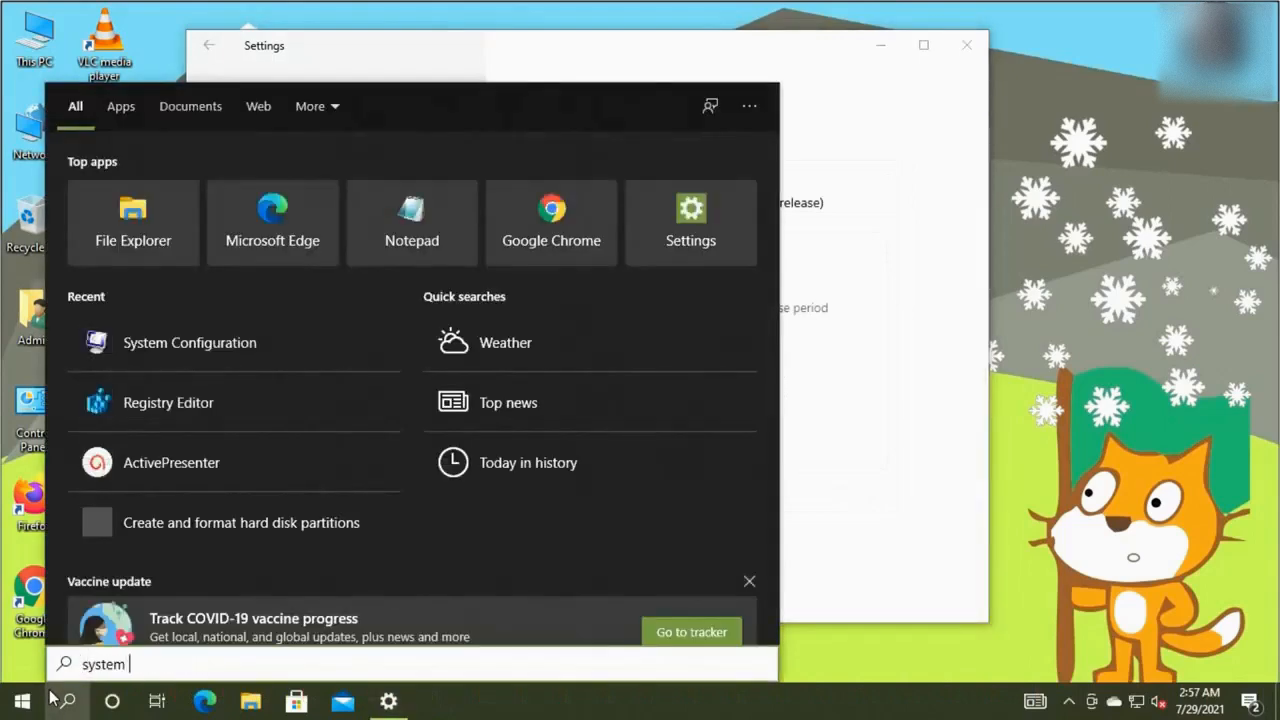
text(o)
key(Return)
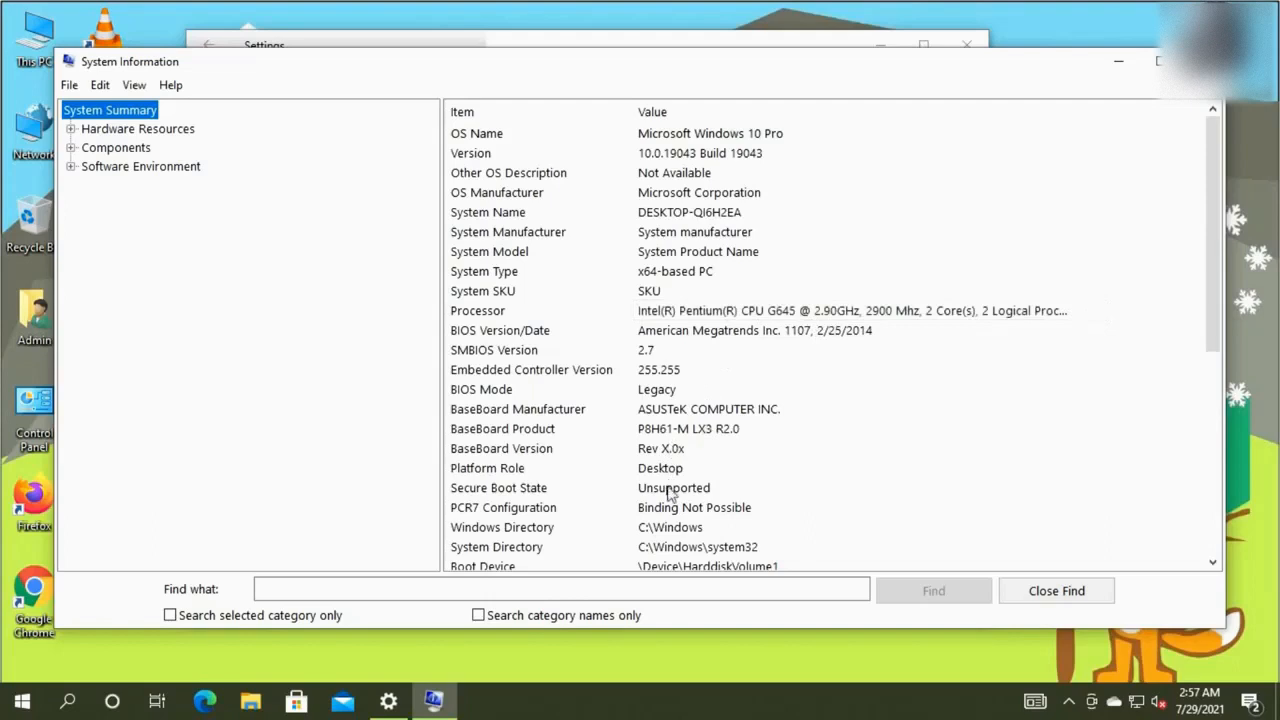
click(664, 391)
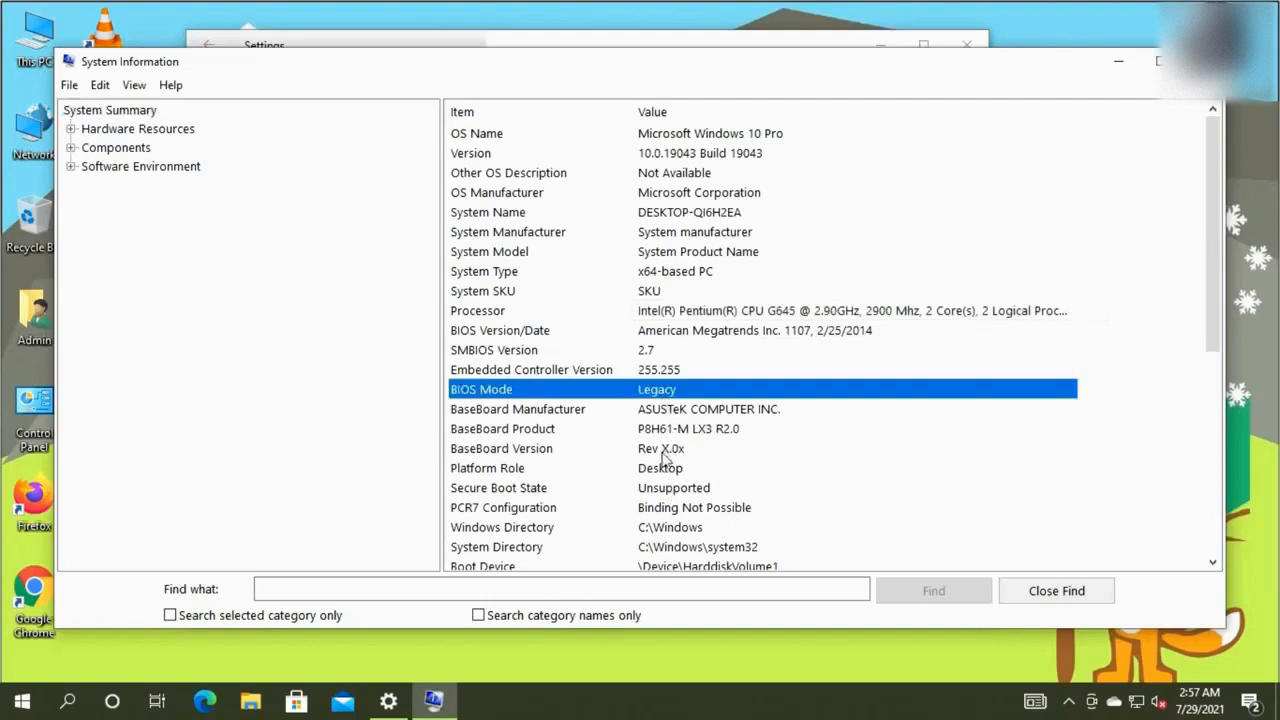
click(668, 492)
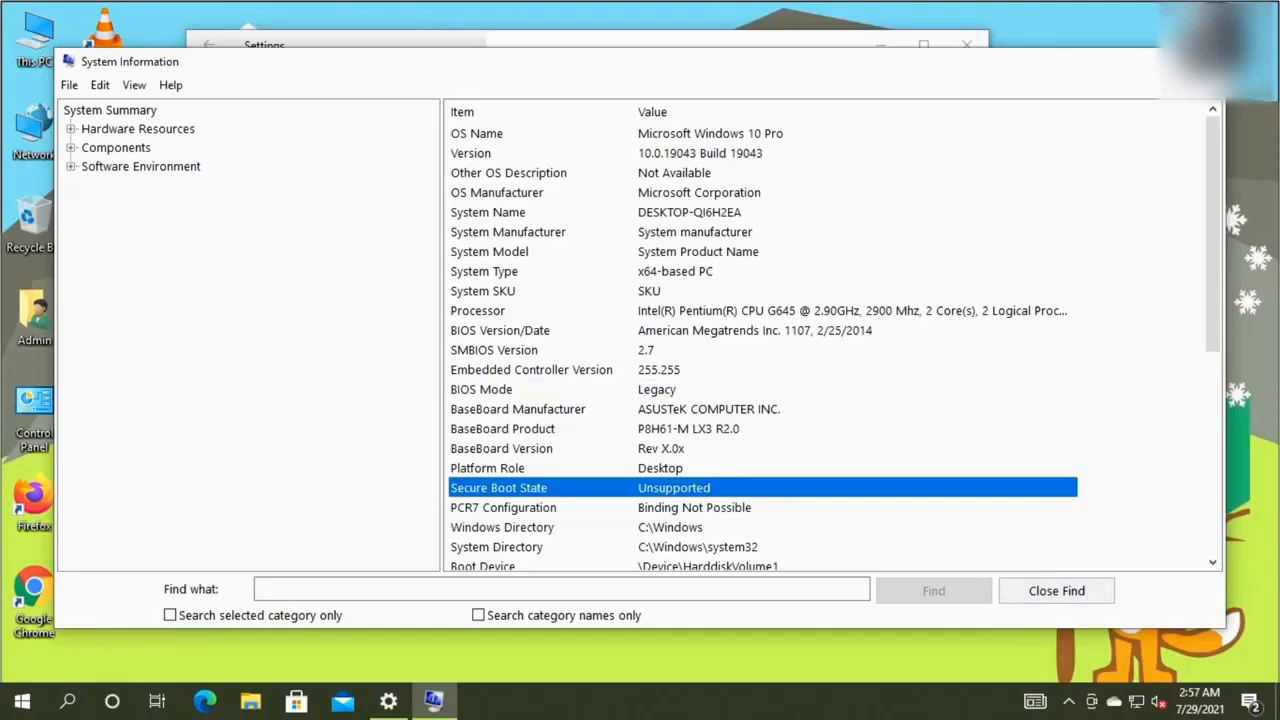
click(1200, 61)
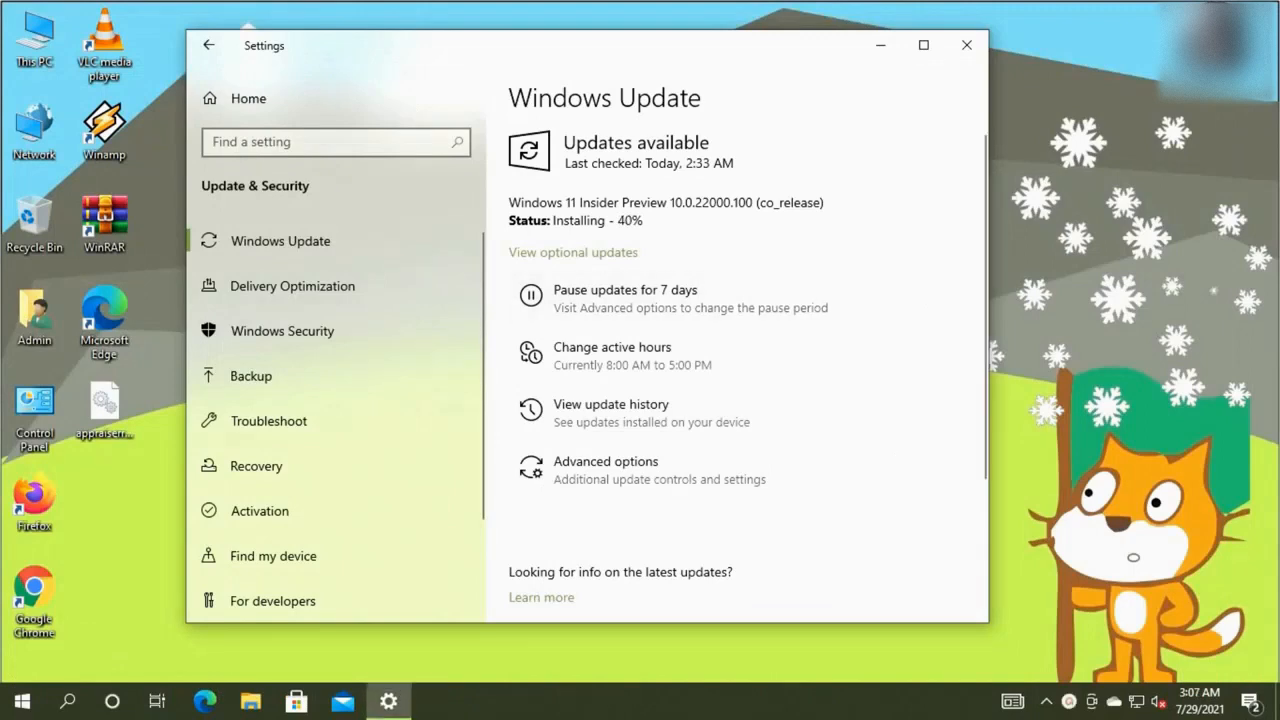
Select appraiserres.dll on the desktop while the 22000.100 install reaches Pending restart
click(104, 446)
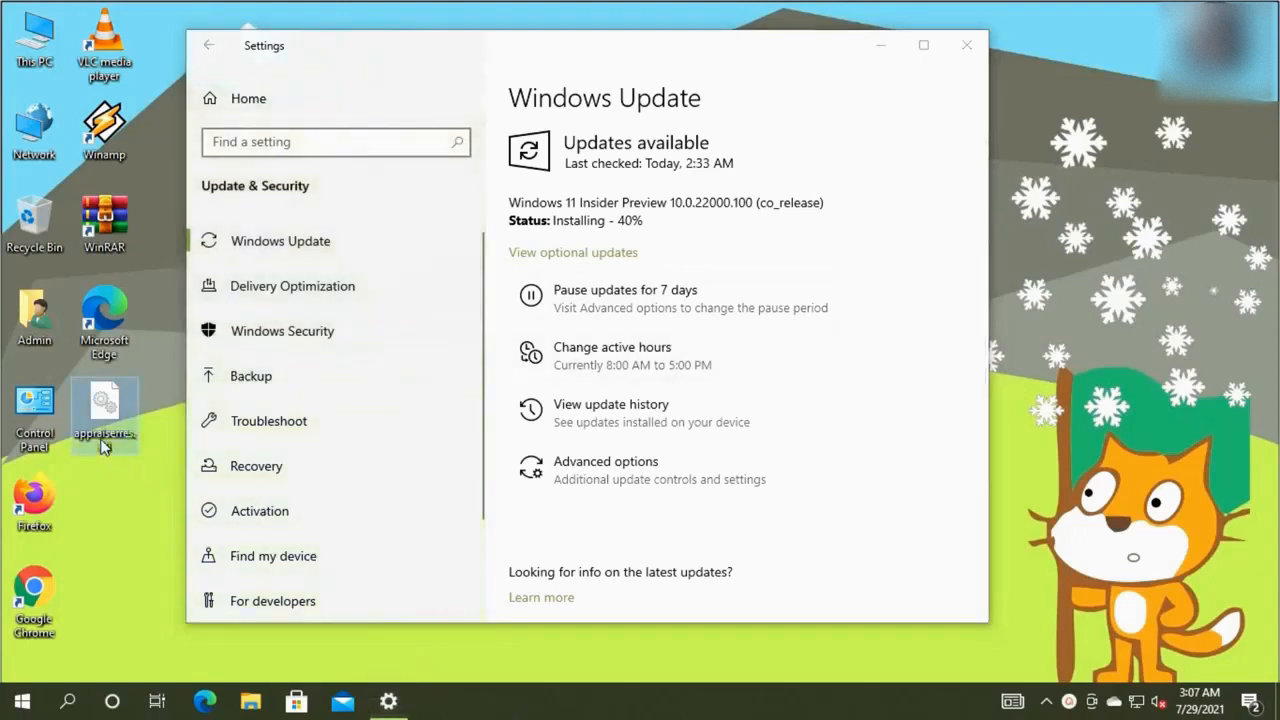
mouse_move(104, 450)
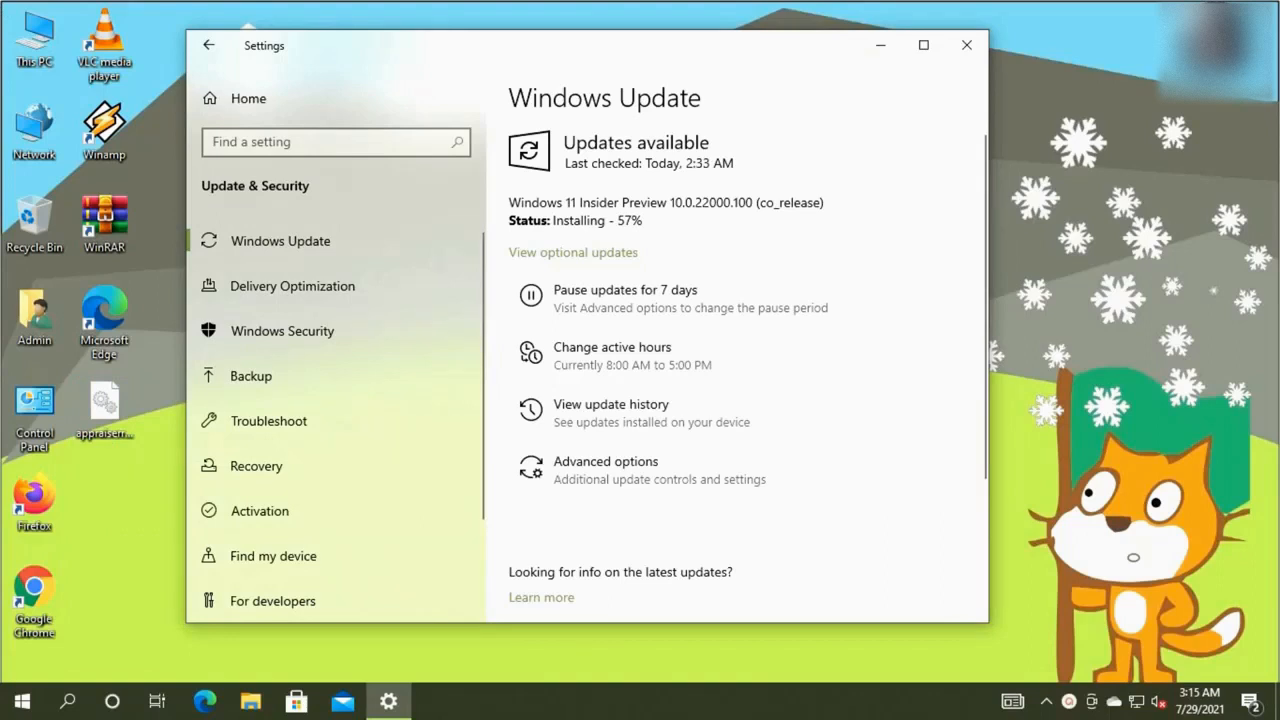
click(119, 441)
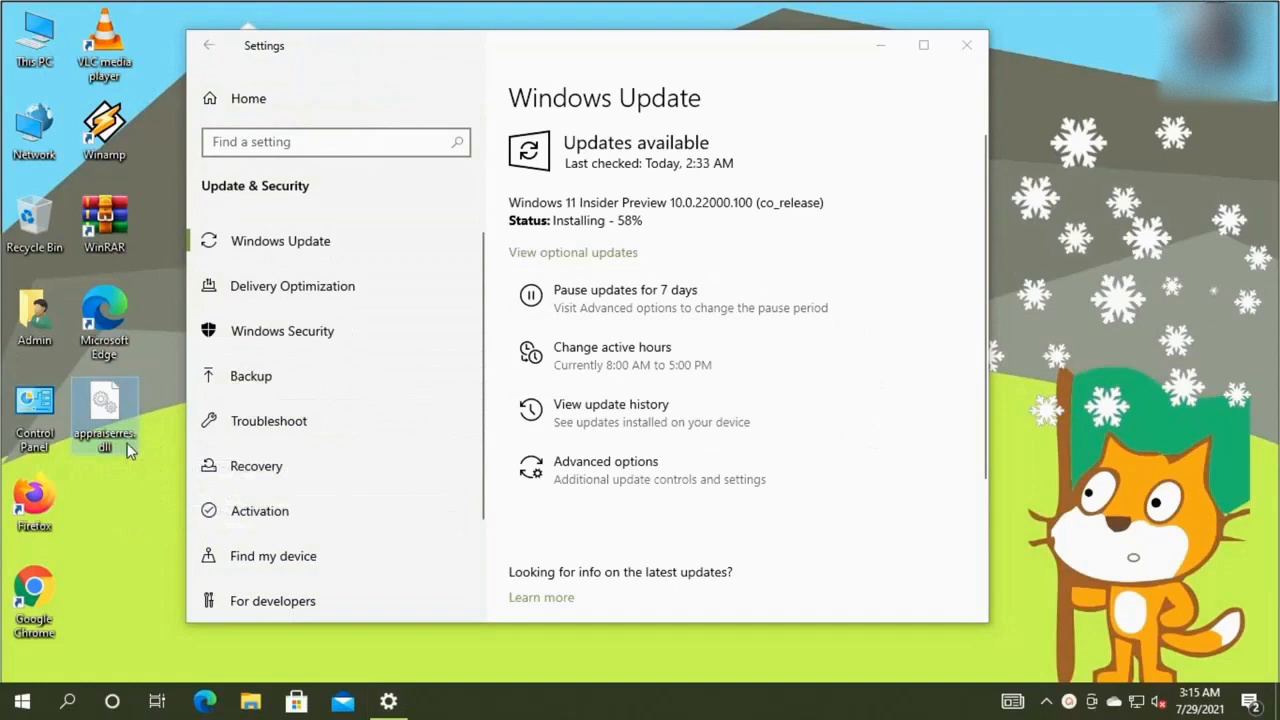
right_click(128, 445)
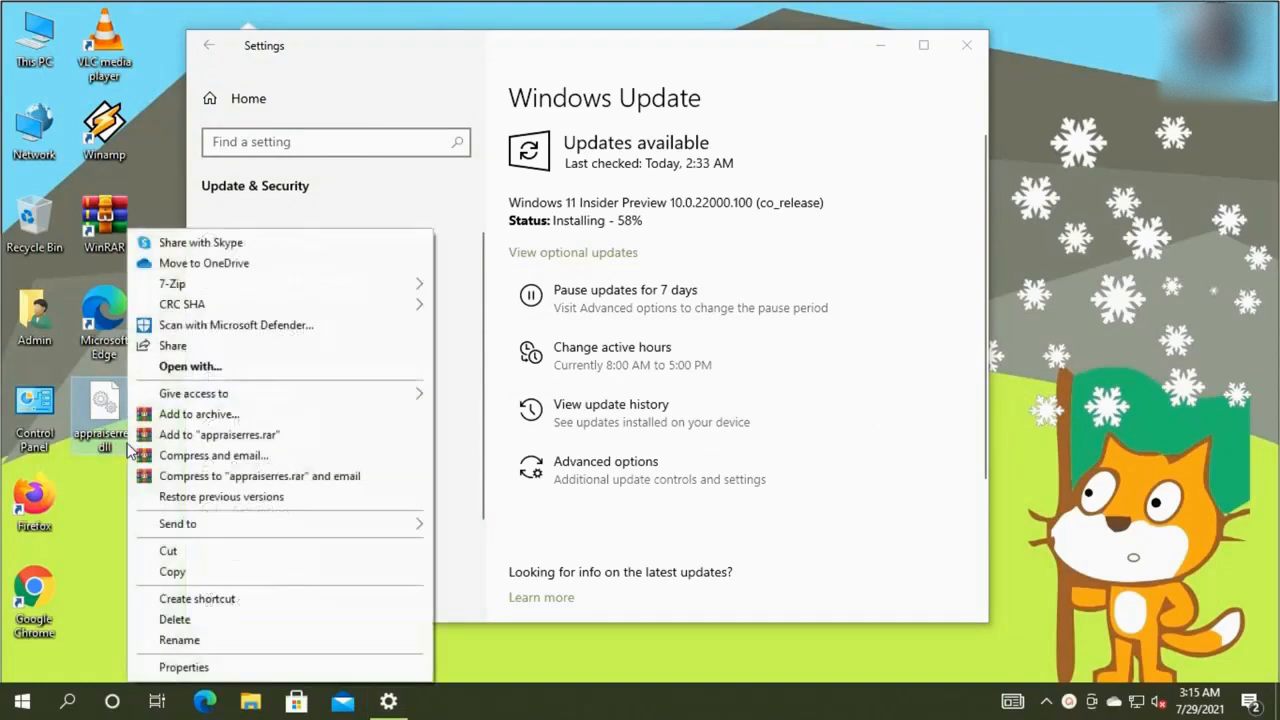
click(101, 540)
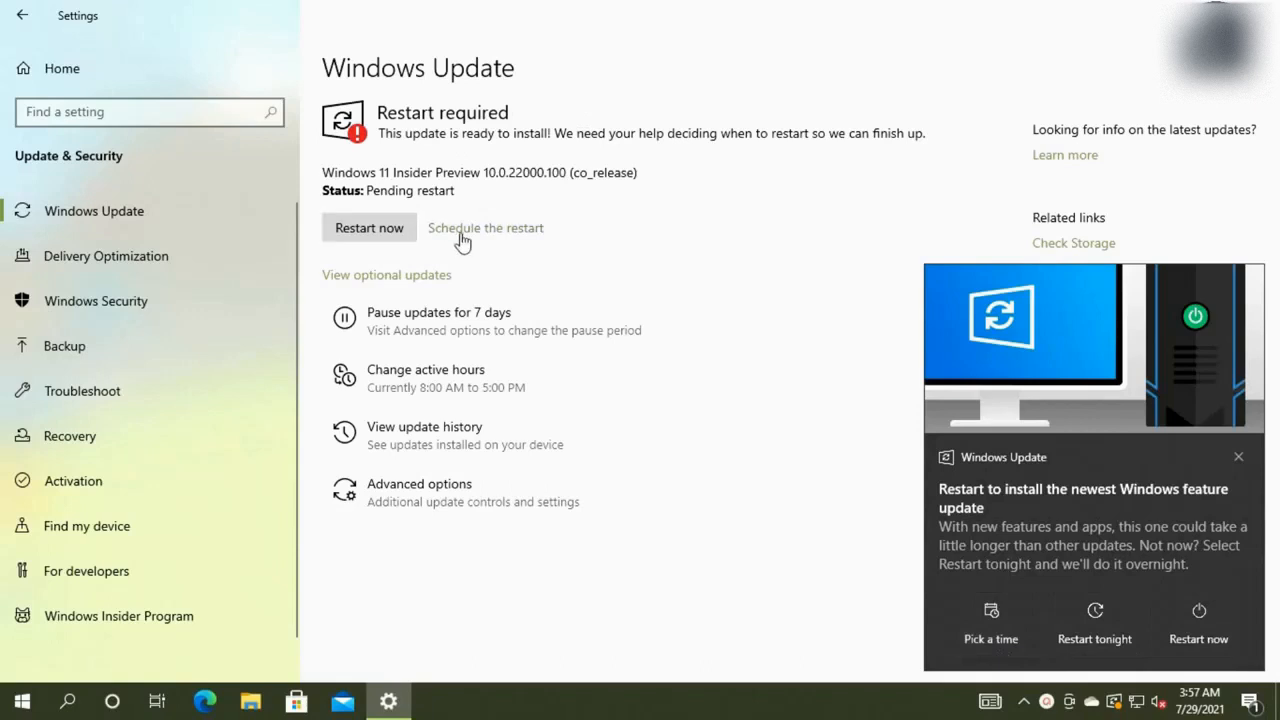
Restart now from Windows Update and let the PC boot into the Windows 11 desktop
click(387, 240)
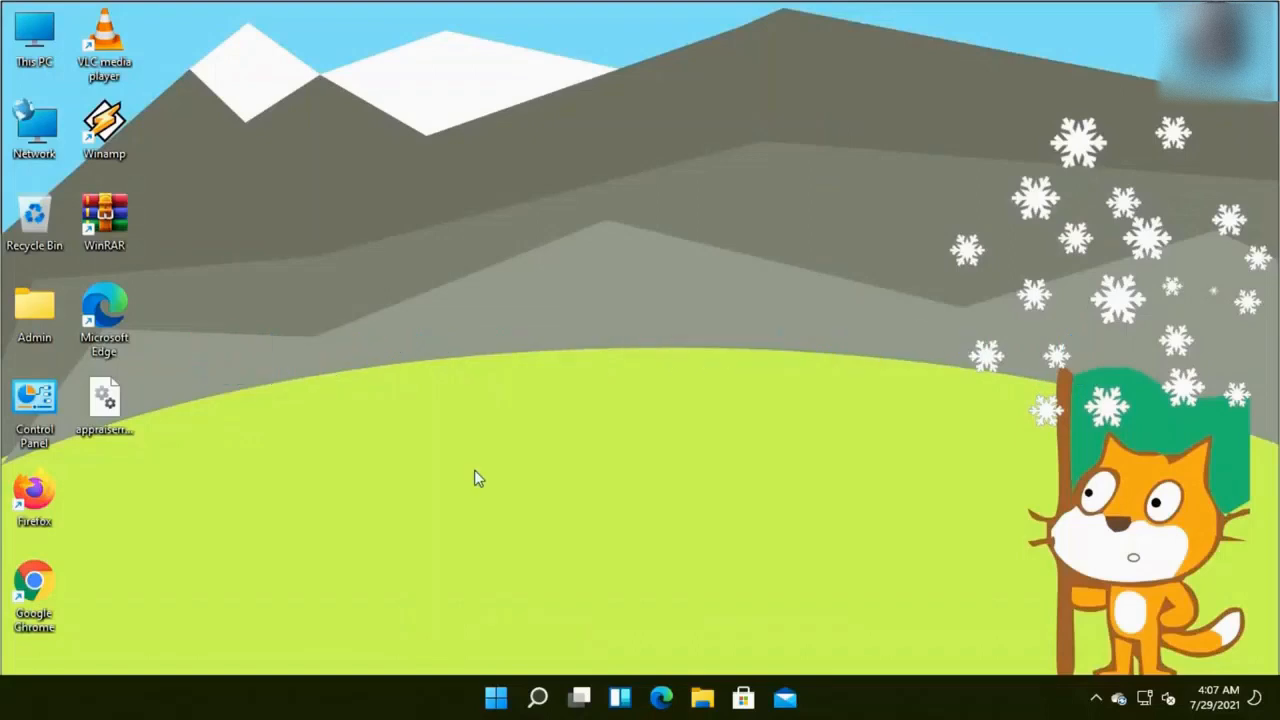
Run winver and confirm About Windows shows Version 21H2, OS Build 22000.100
click(497, 700)
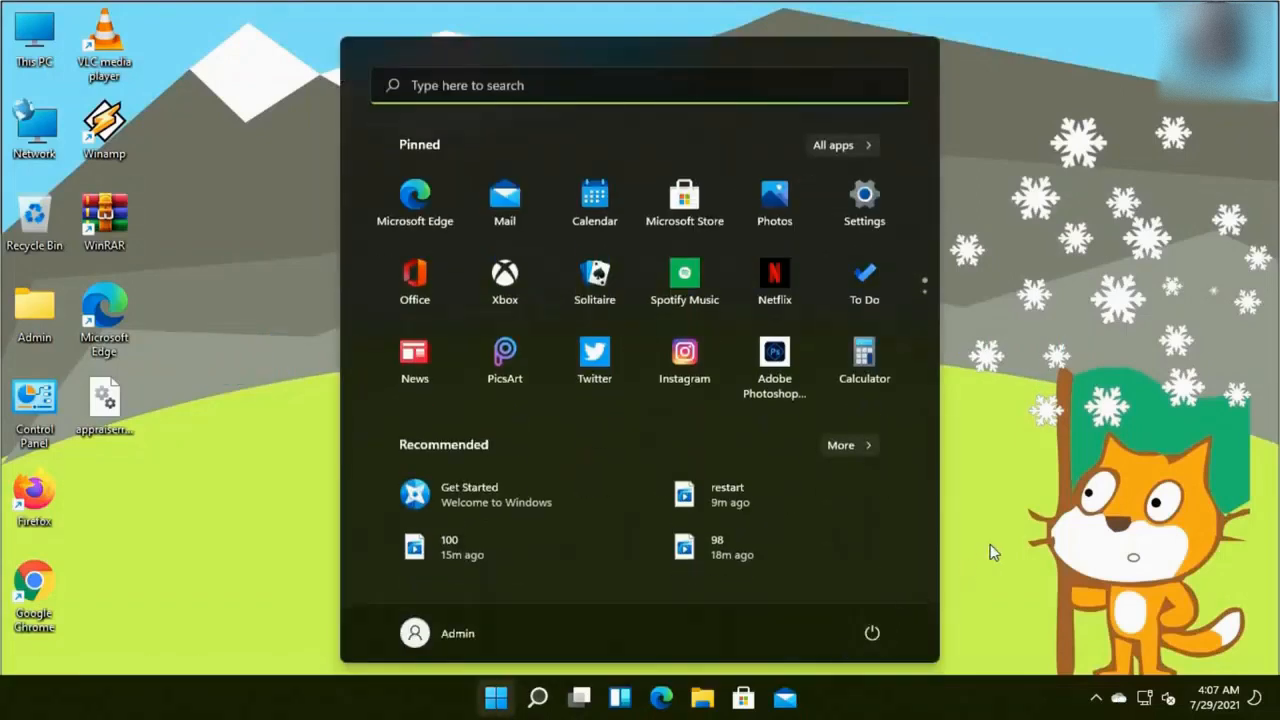
click(993, 553)
click(536, 698)
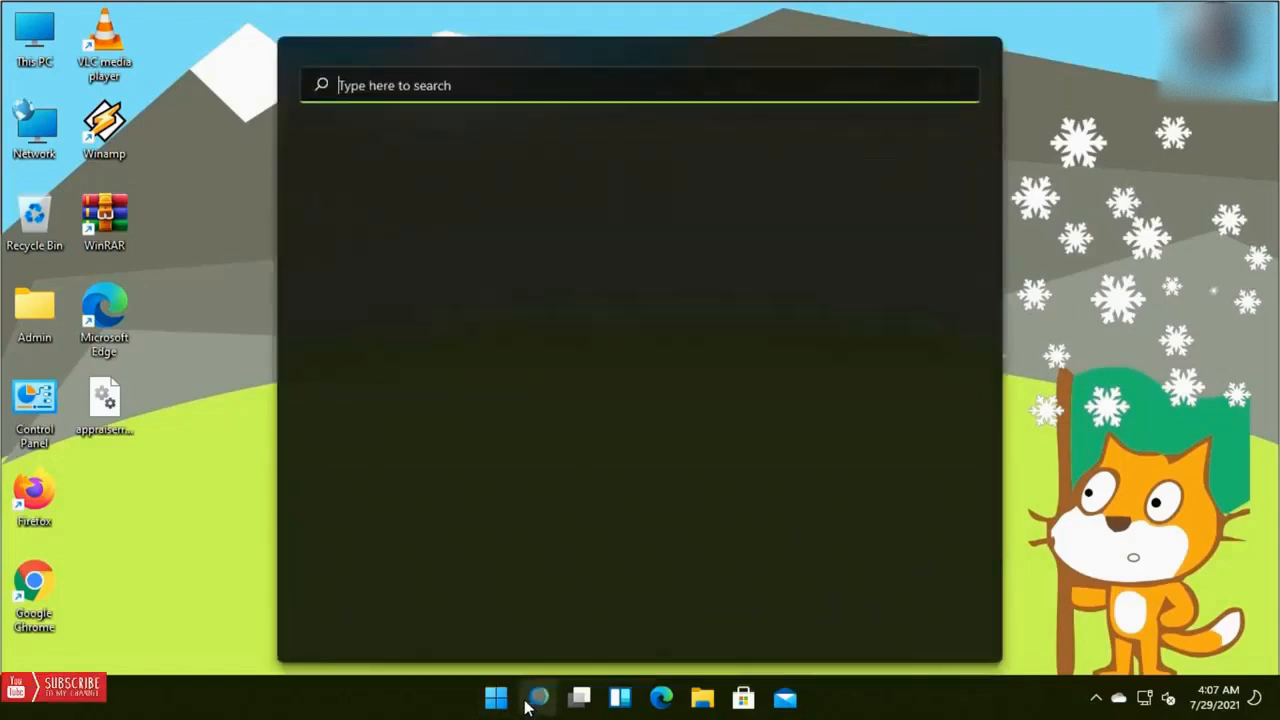
text(winver)
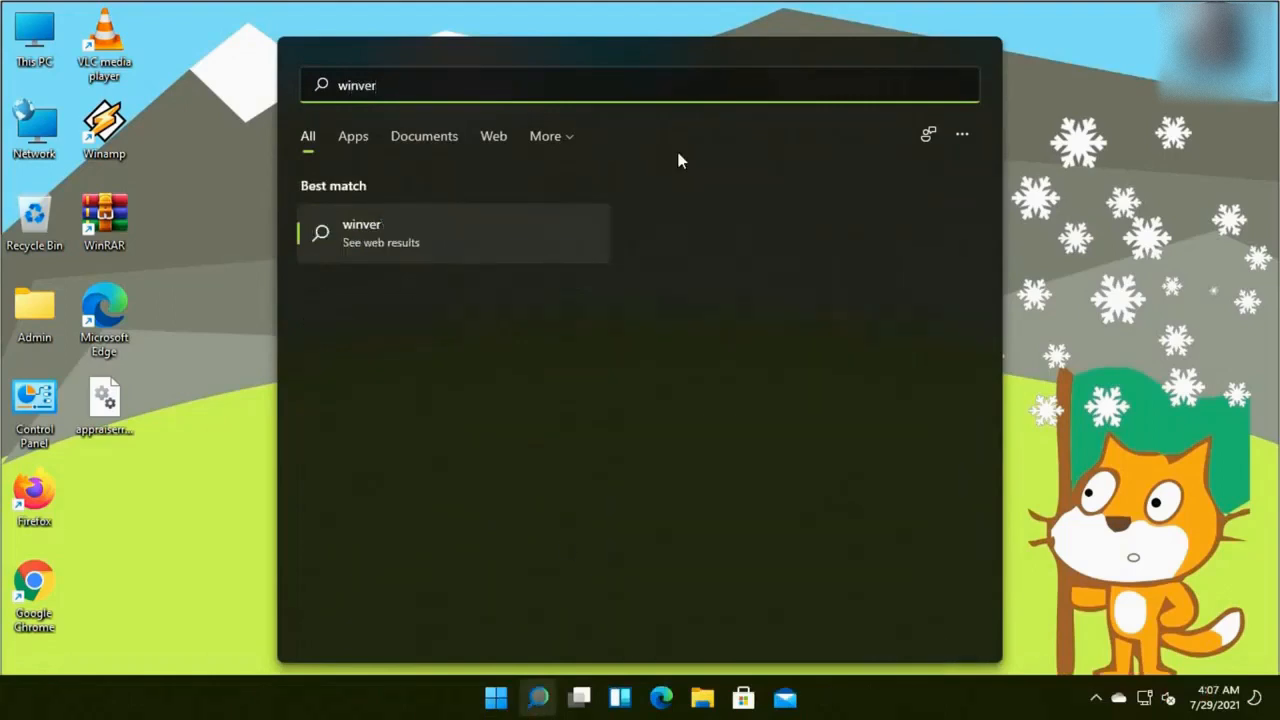
click(355, 238)
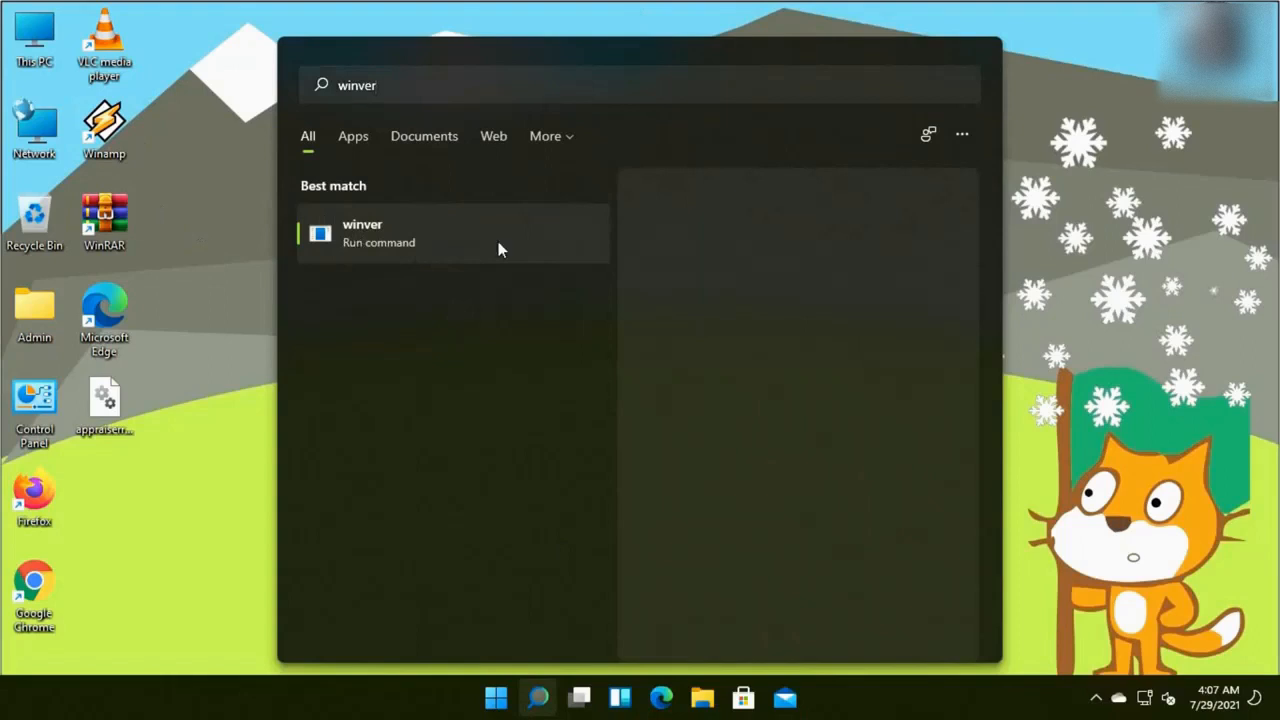
click(1076, 269)
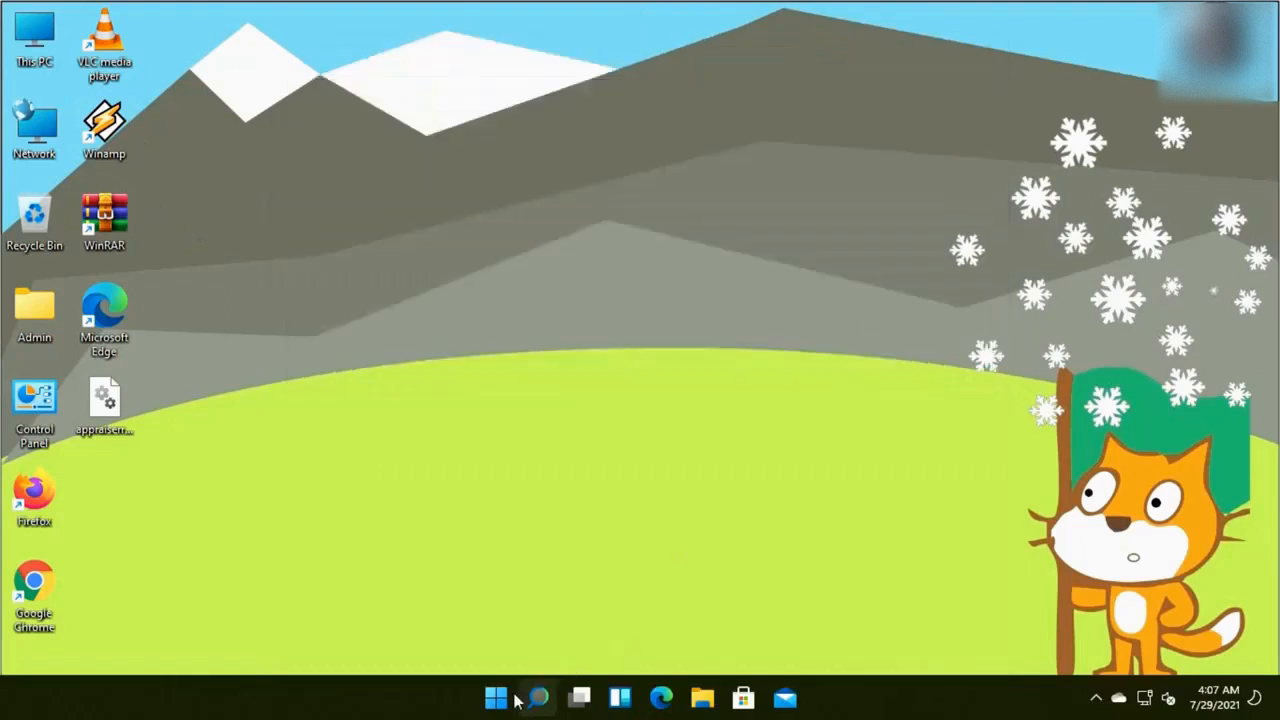
click(539, 377)
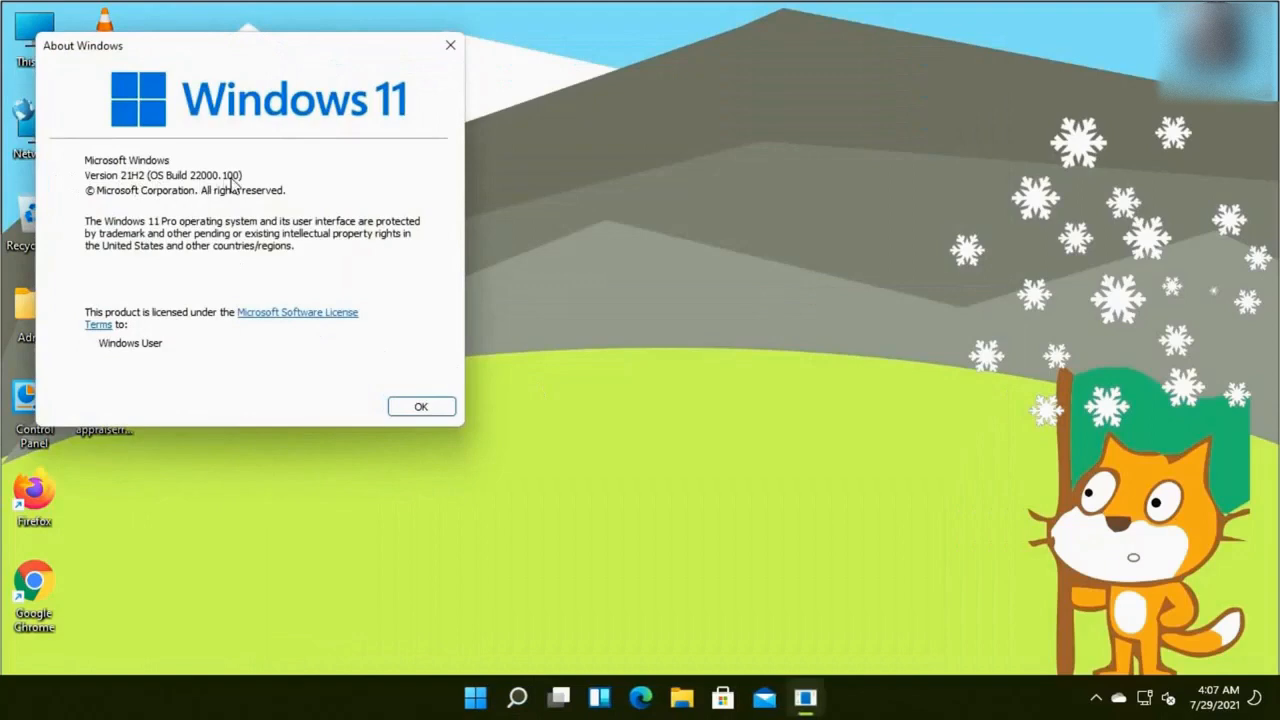
click(421, 408)
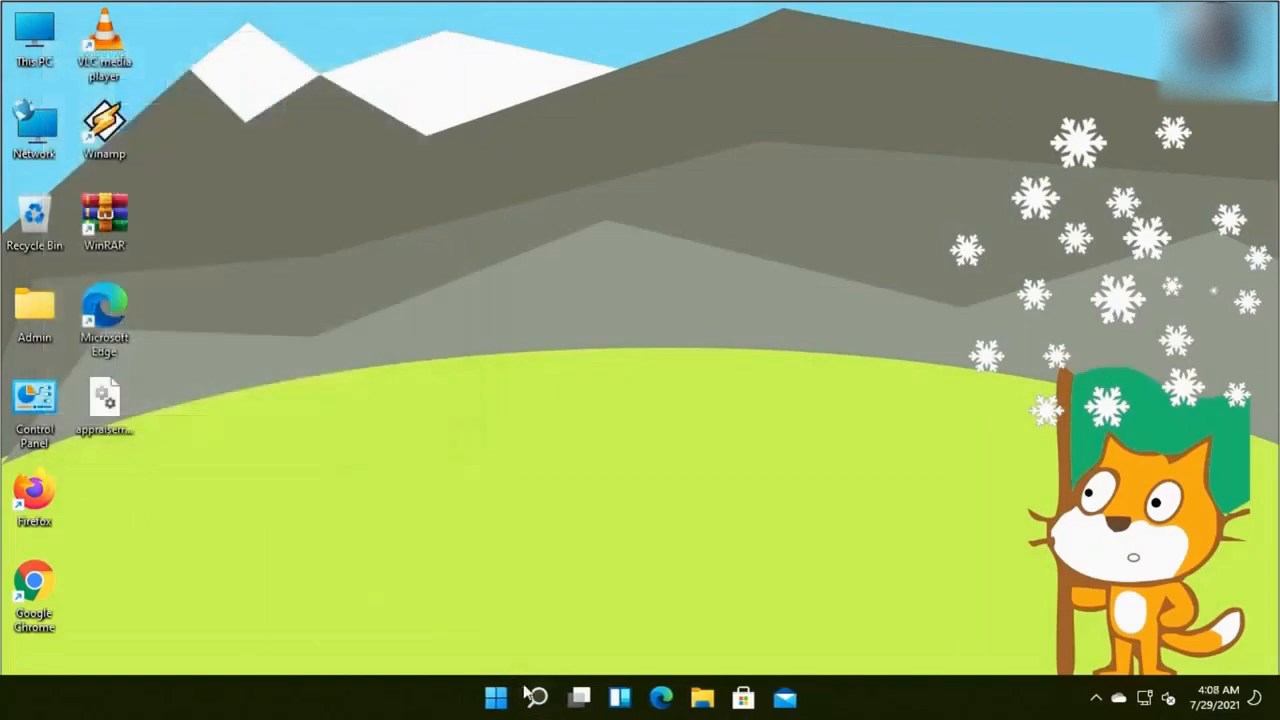
Search for 'system' and launch the System Information app
click(534, 697)
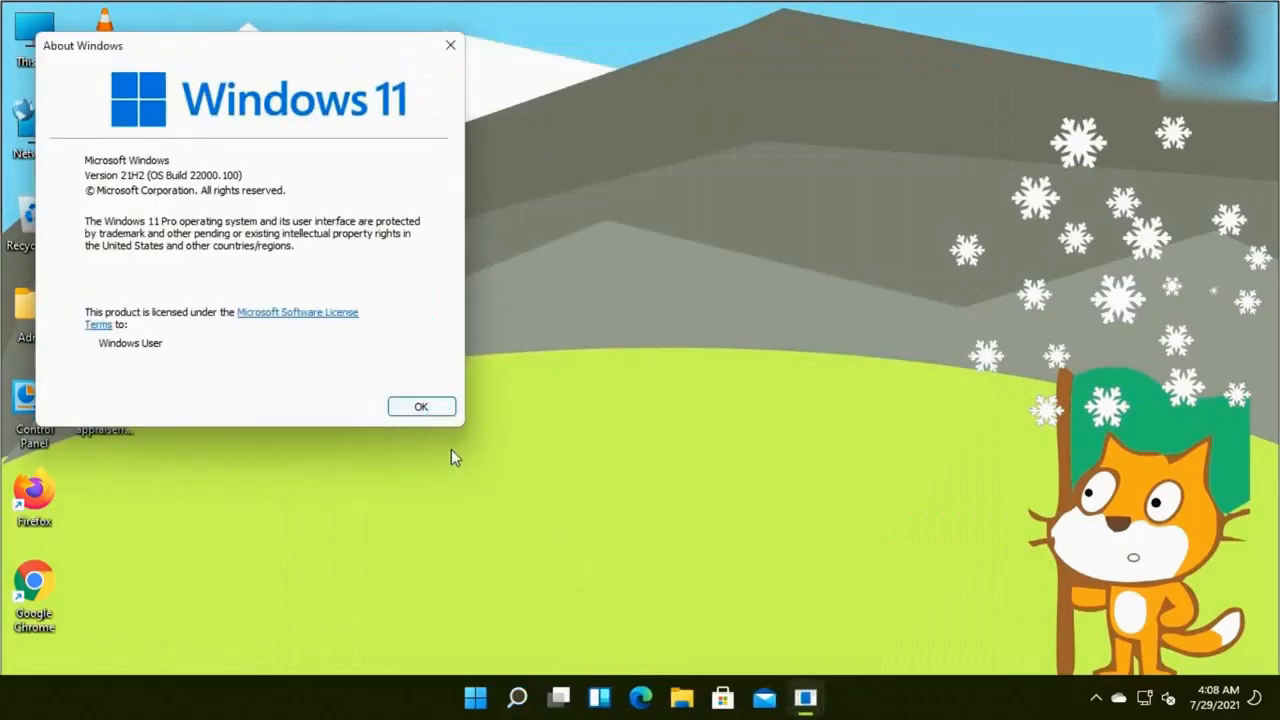
click(421, 407)
click(537, 697)
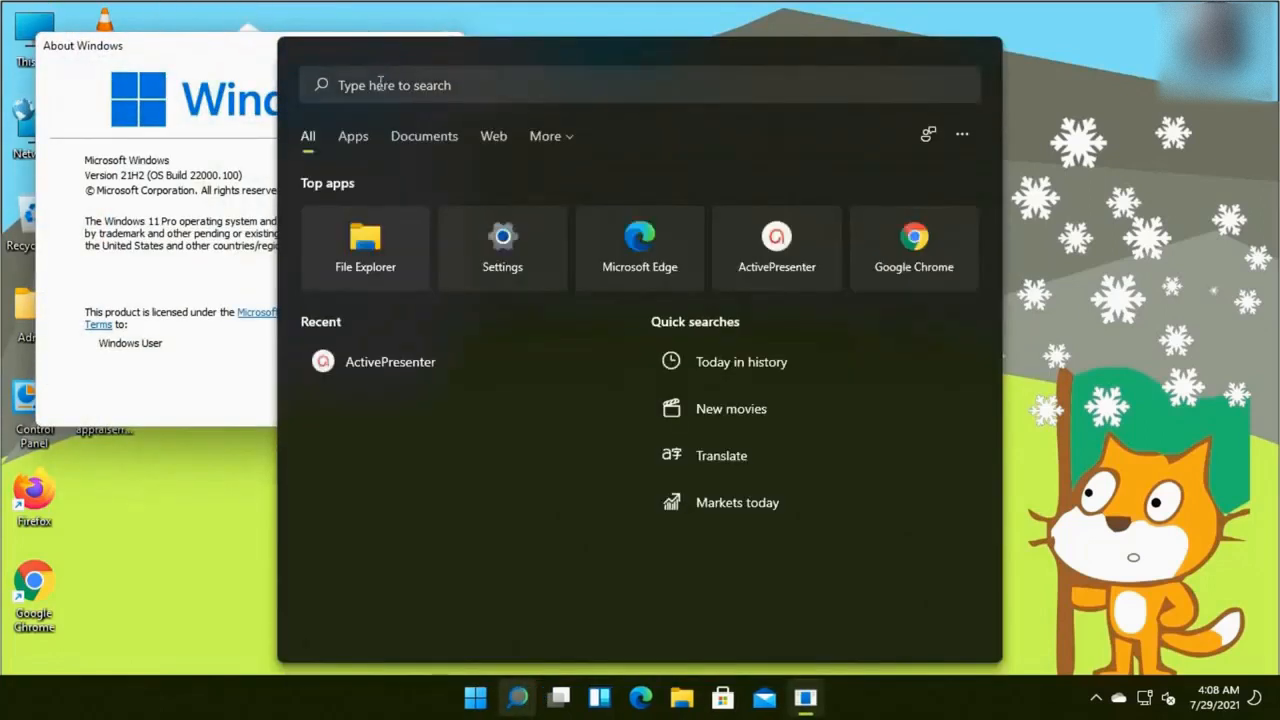
text(system)
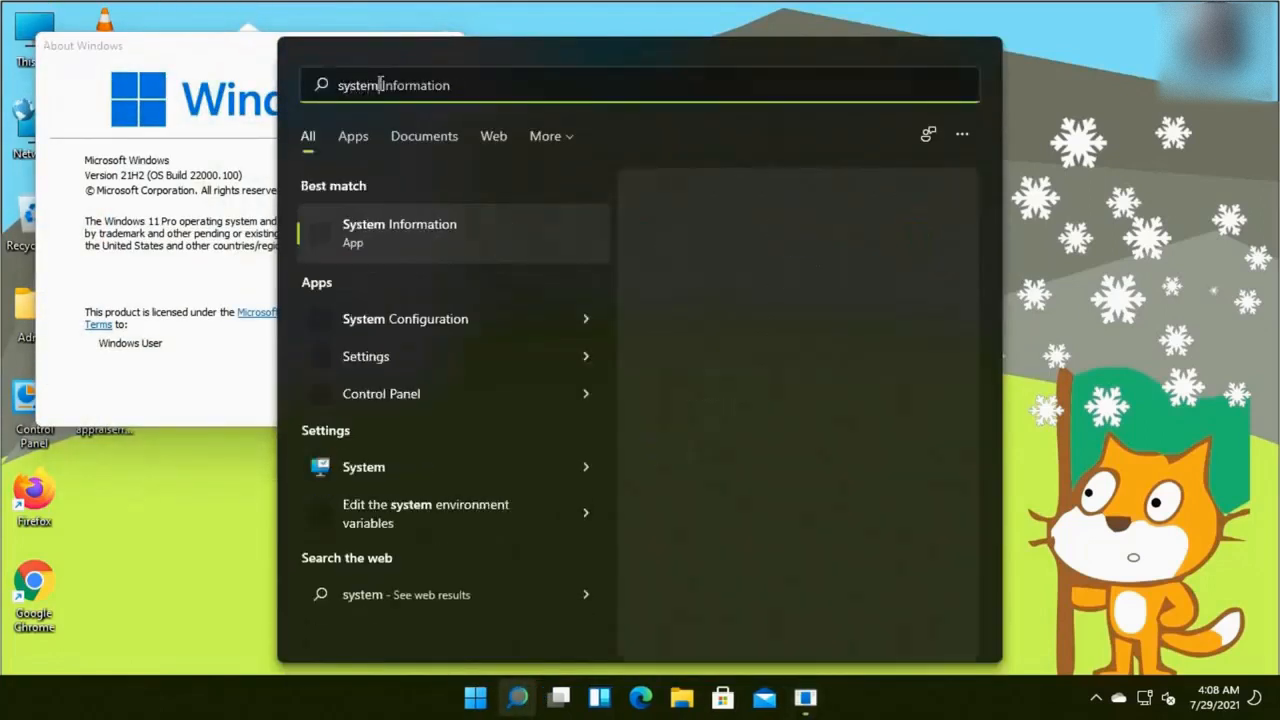
key(Return)
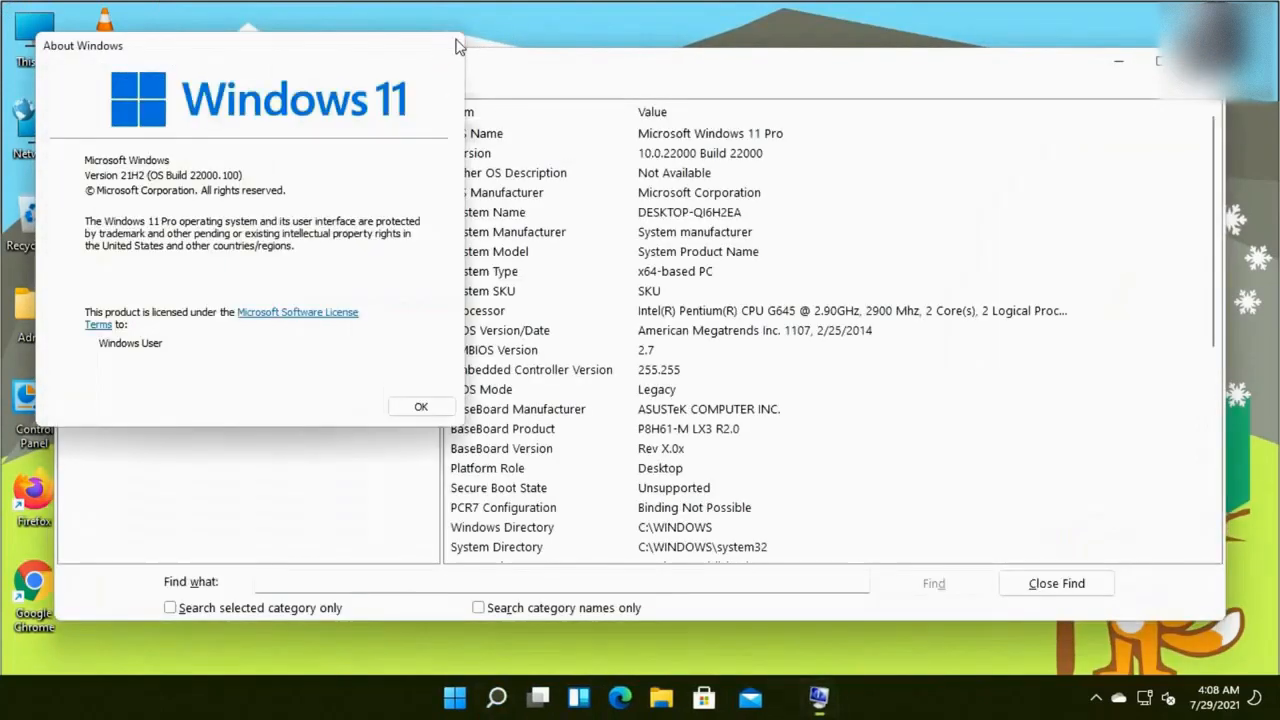
Read the System Summary showing Windows 11 Pro Build 22000, then close System Information
click(457, 41)
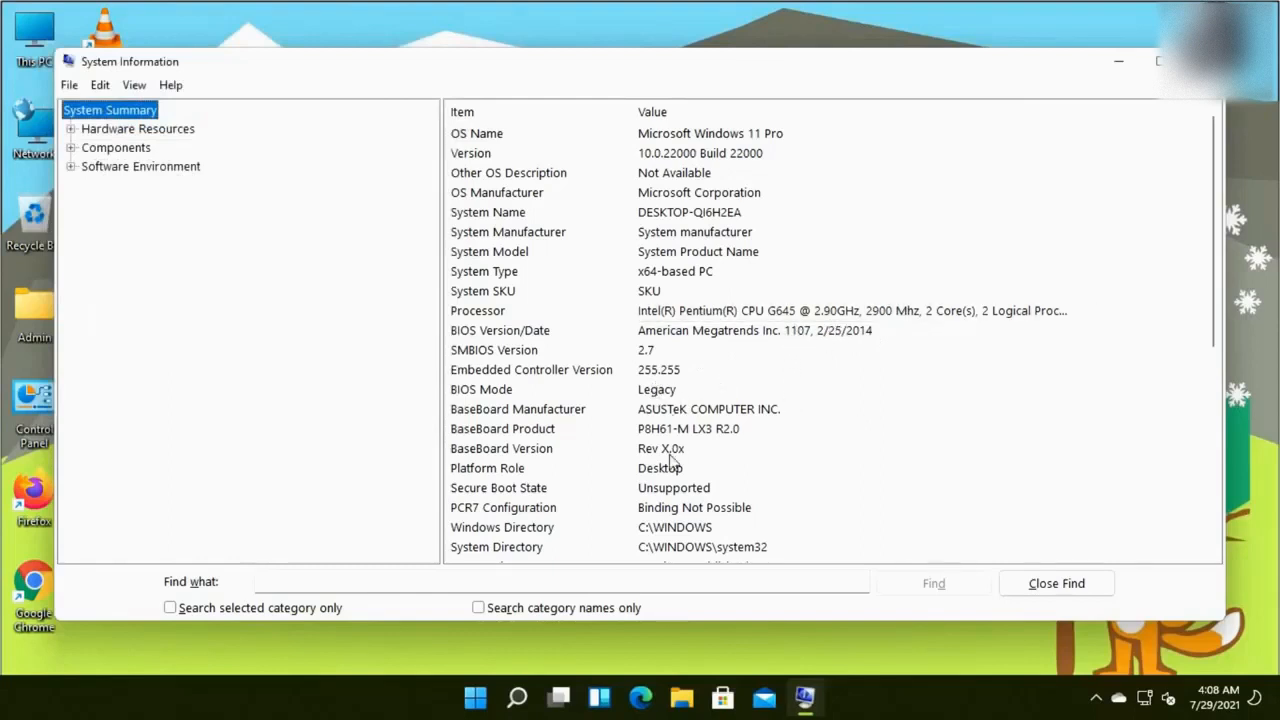
click(1200, 61)
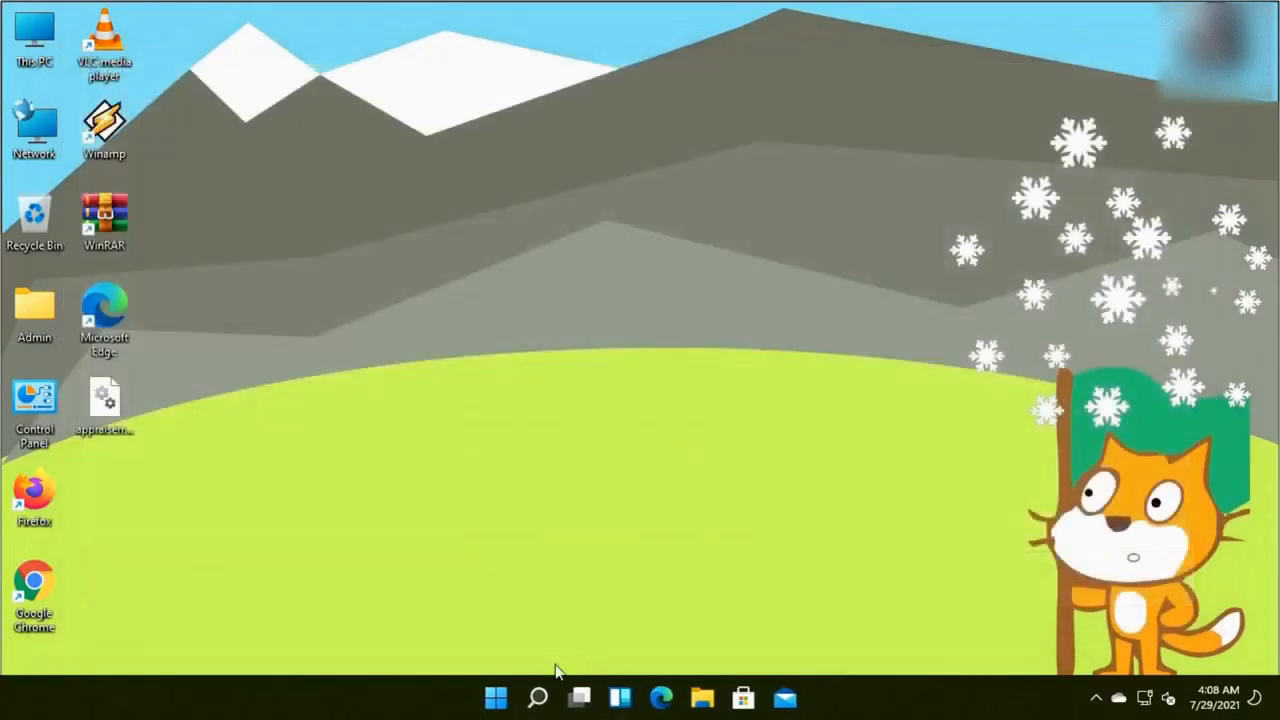
In maximized Settings, read System > About confirming Windows 11 Pro 21H2, then go to Personalization
click(495, 697)
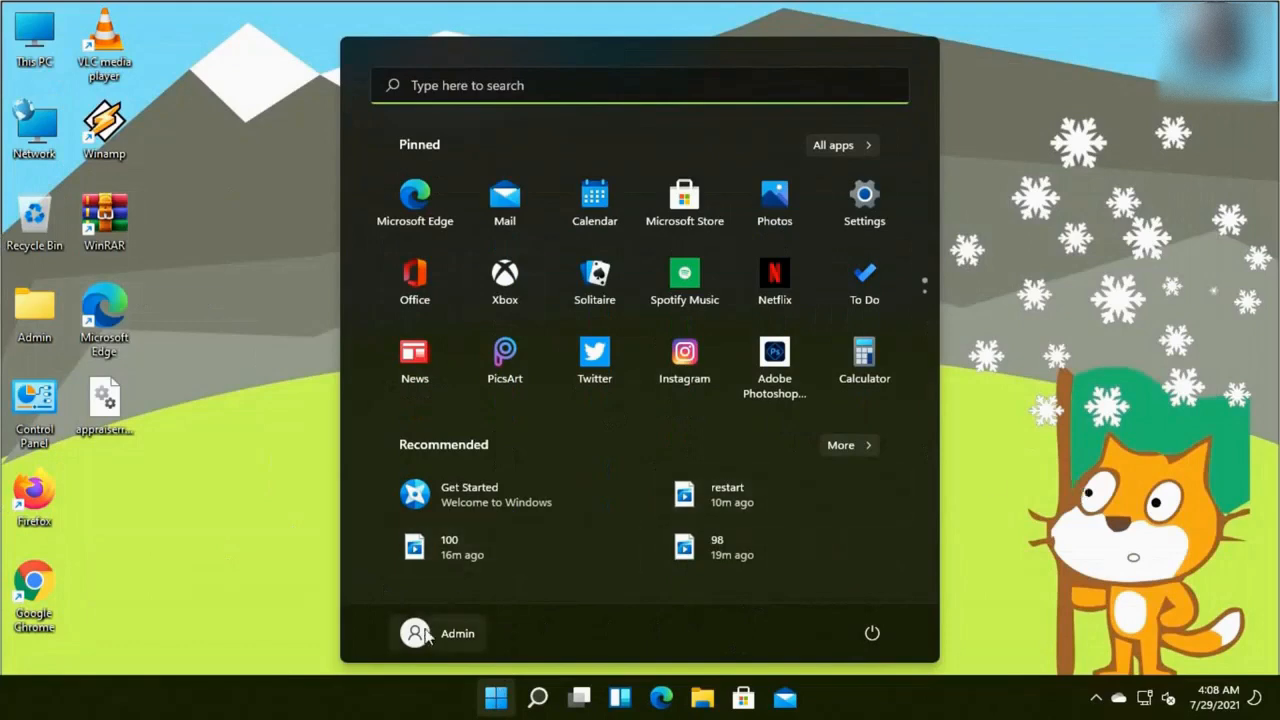
click(889, 208)
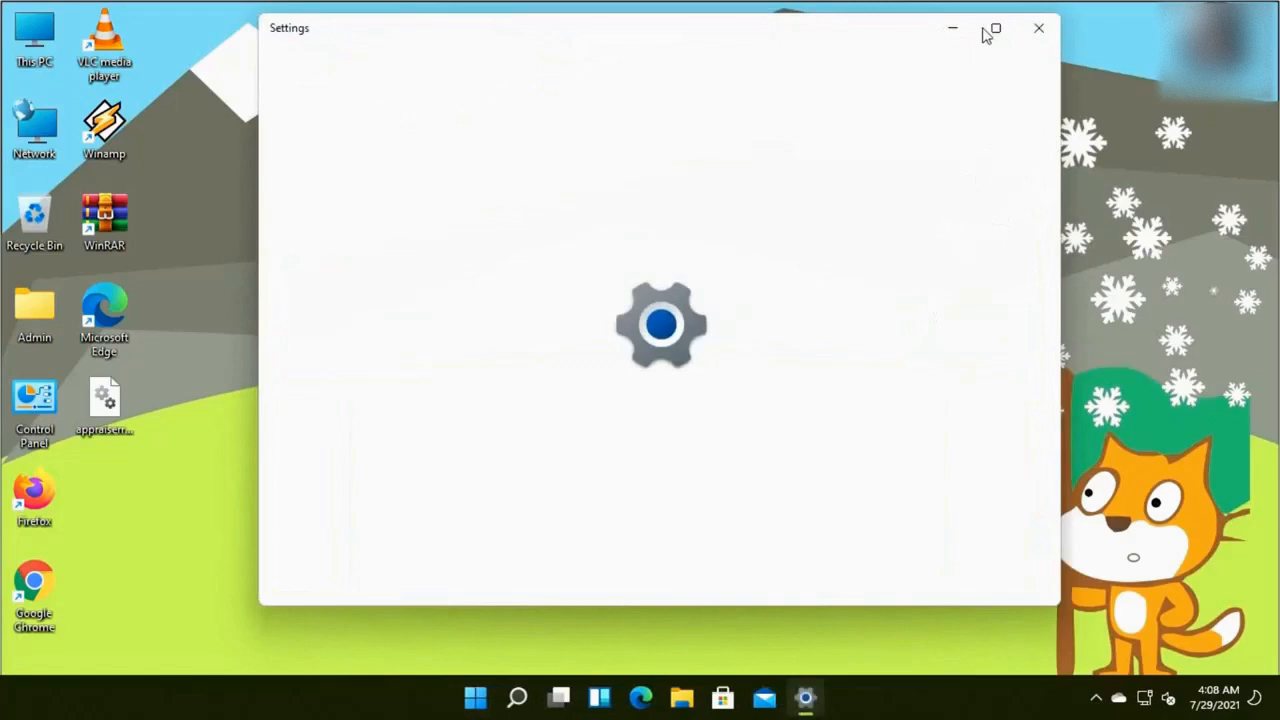
click(984, 30)
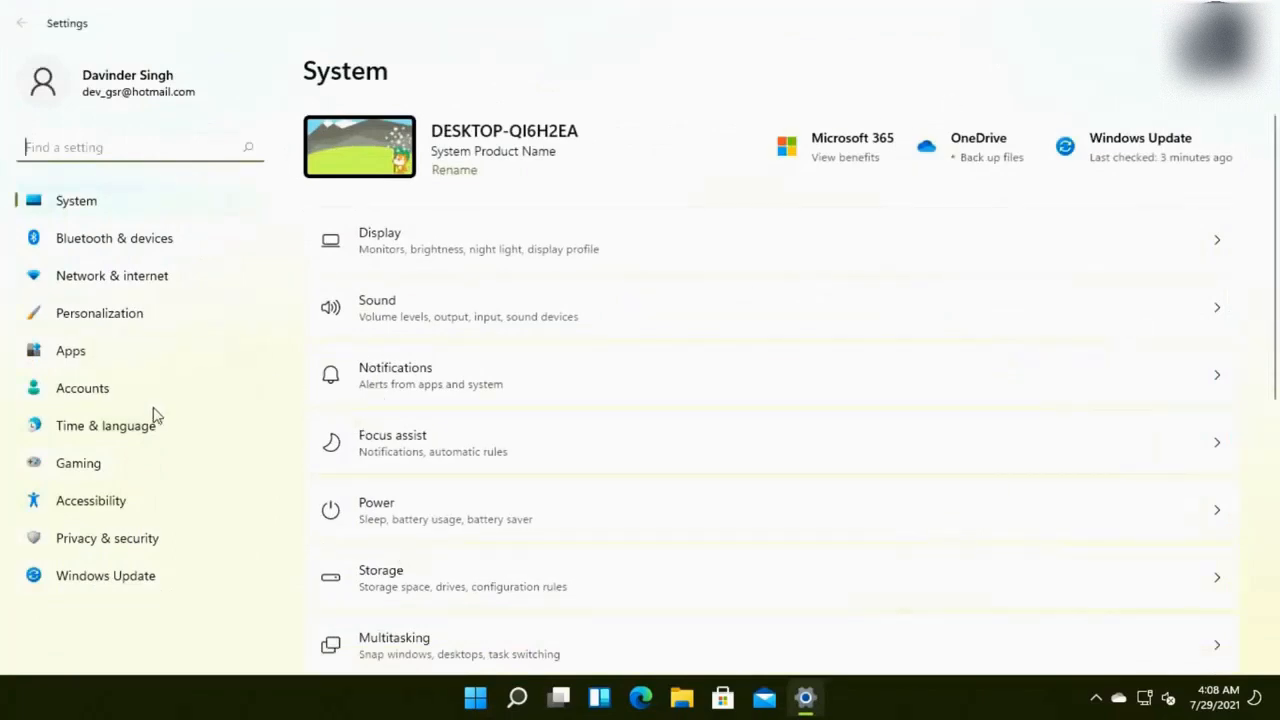
scroll(545, 360, down, 3)
scroll(545, 360, up, 3)
scroll(523, 446, down, 3)
scroll(523, 446, down, 3)
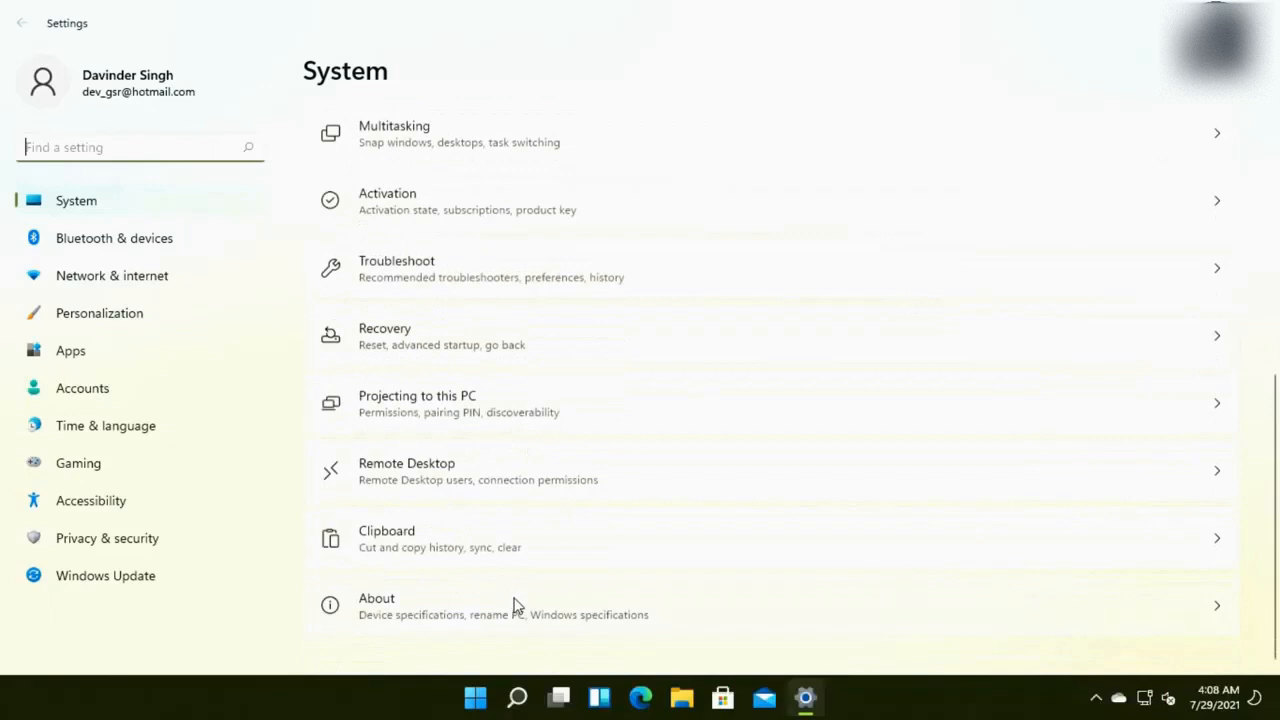
click(517, 606)
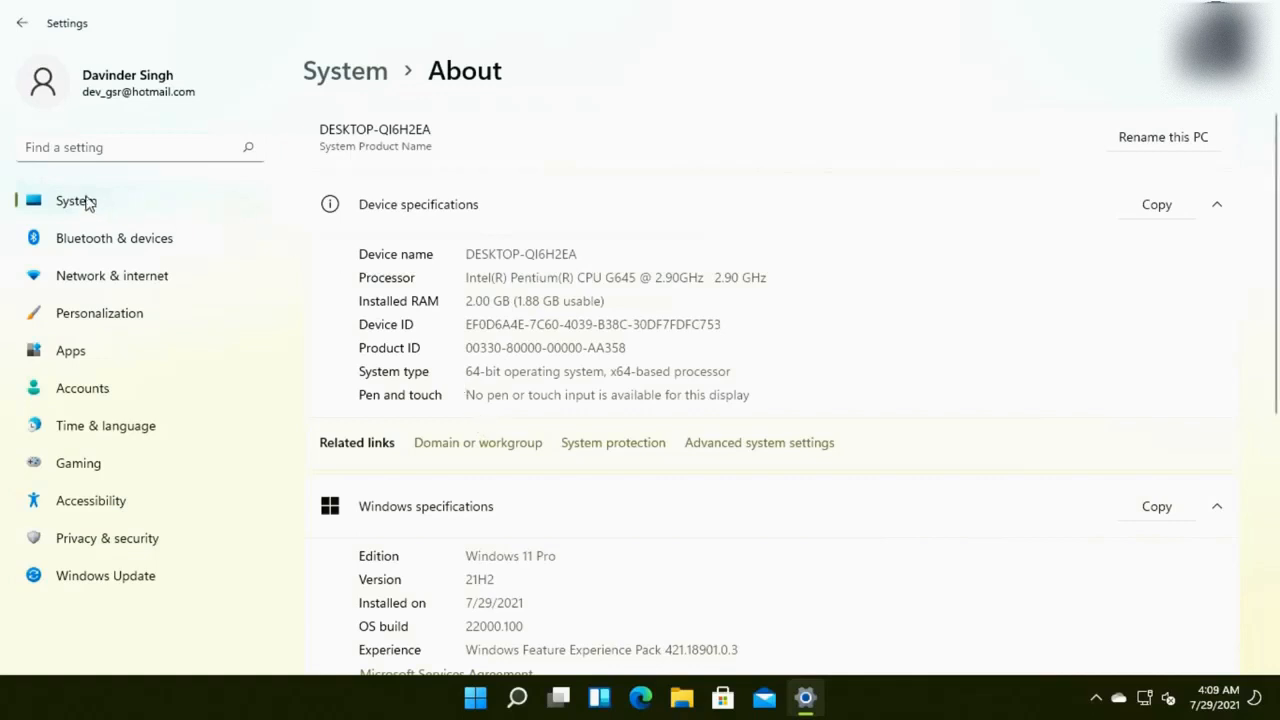
click(87, 318)
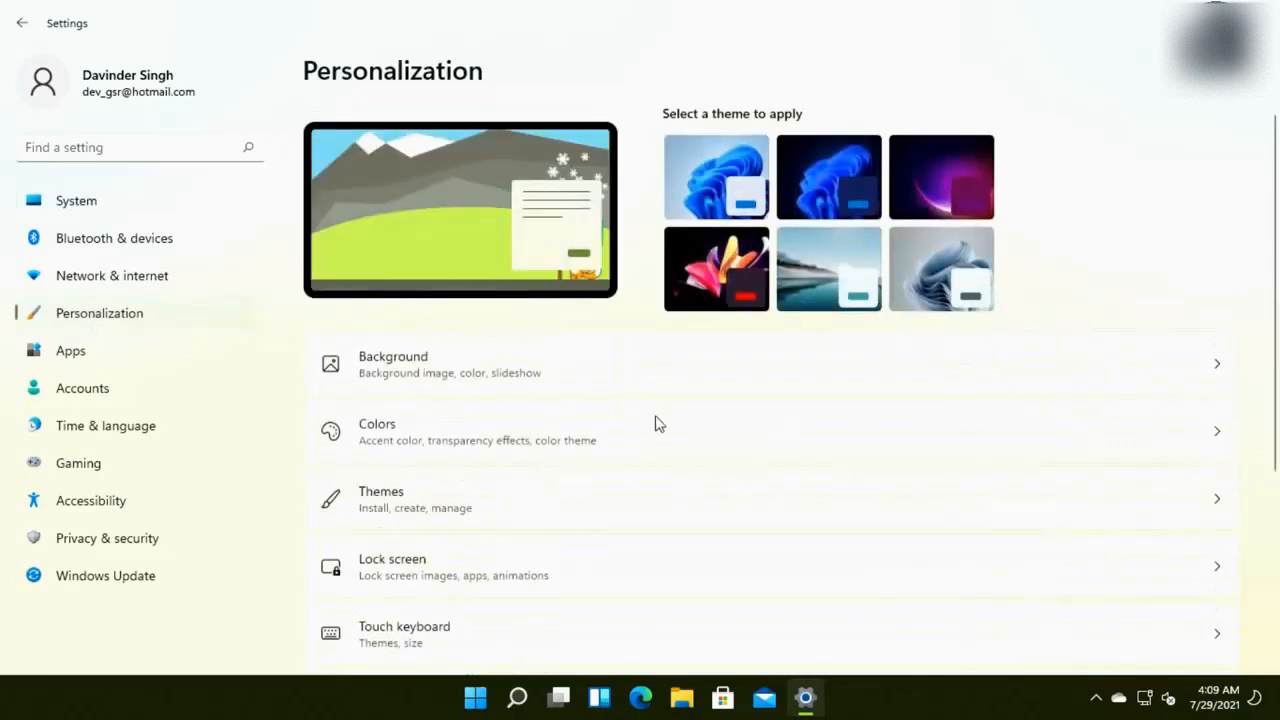
Apply the dark Glow theme, close Settings, and preview Start in the new theme
click(942, 212)
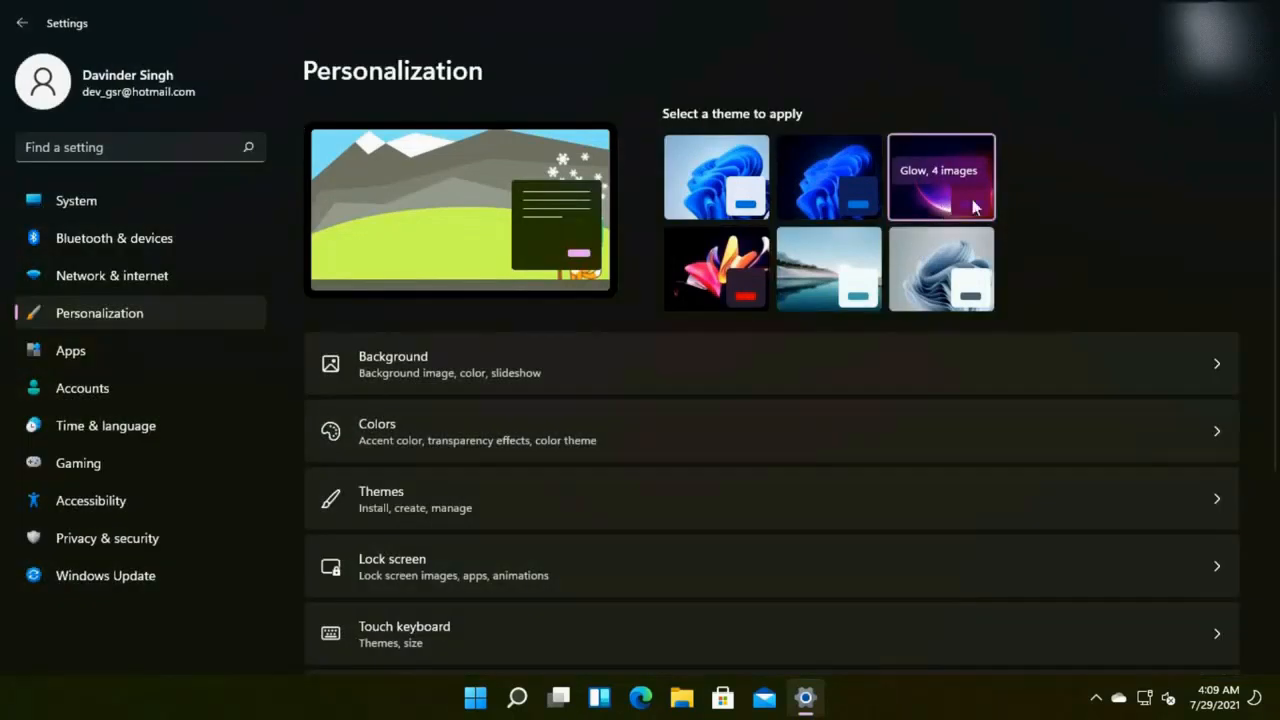
click(1270, 18)
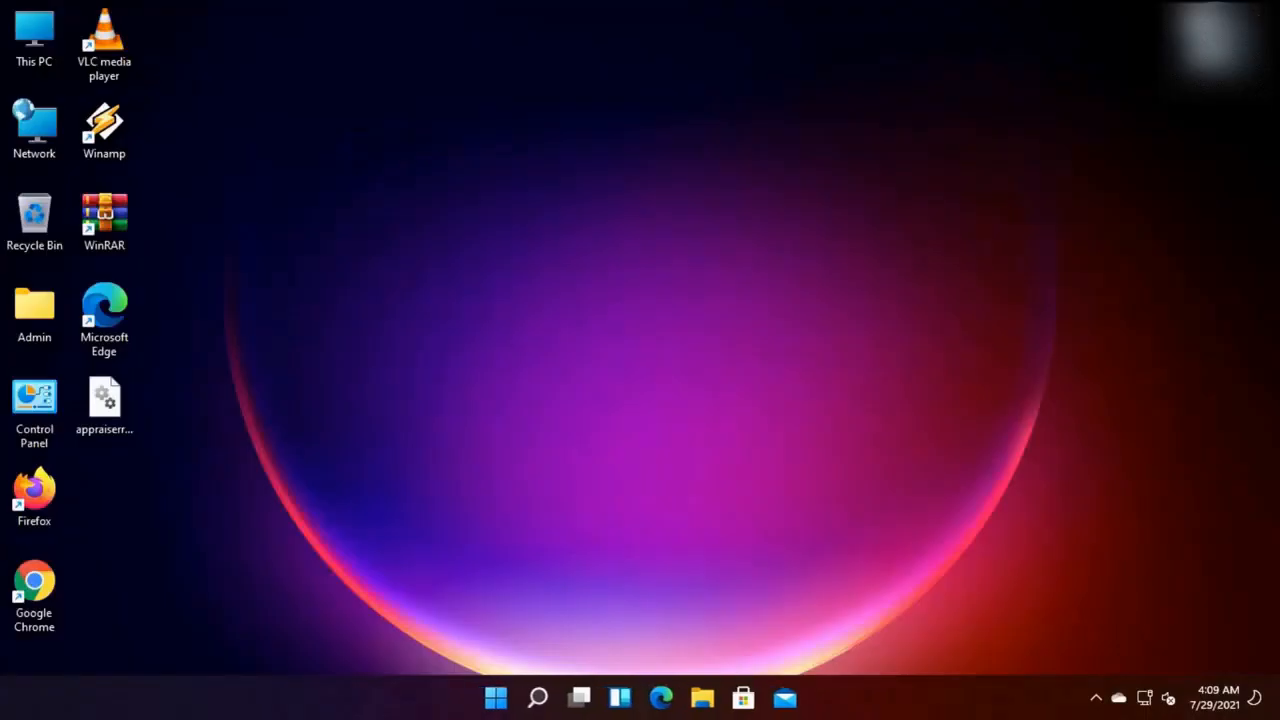
click(497, 698)
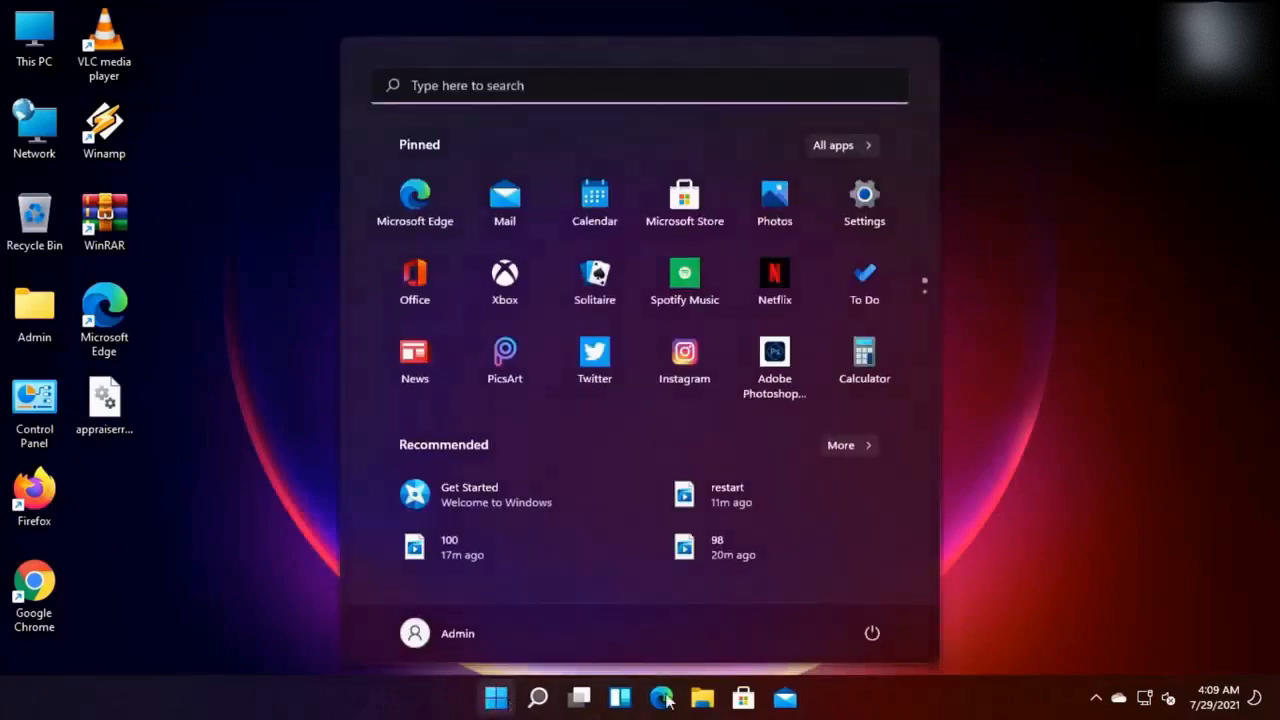
click(1168, 552)
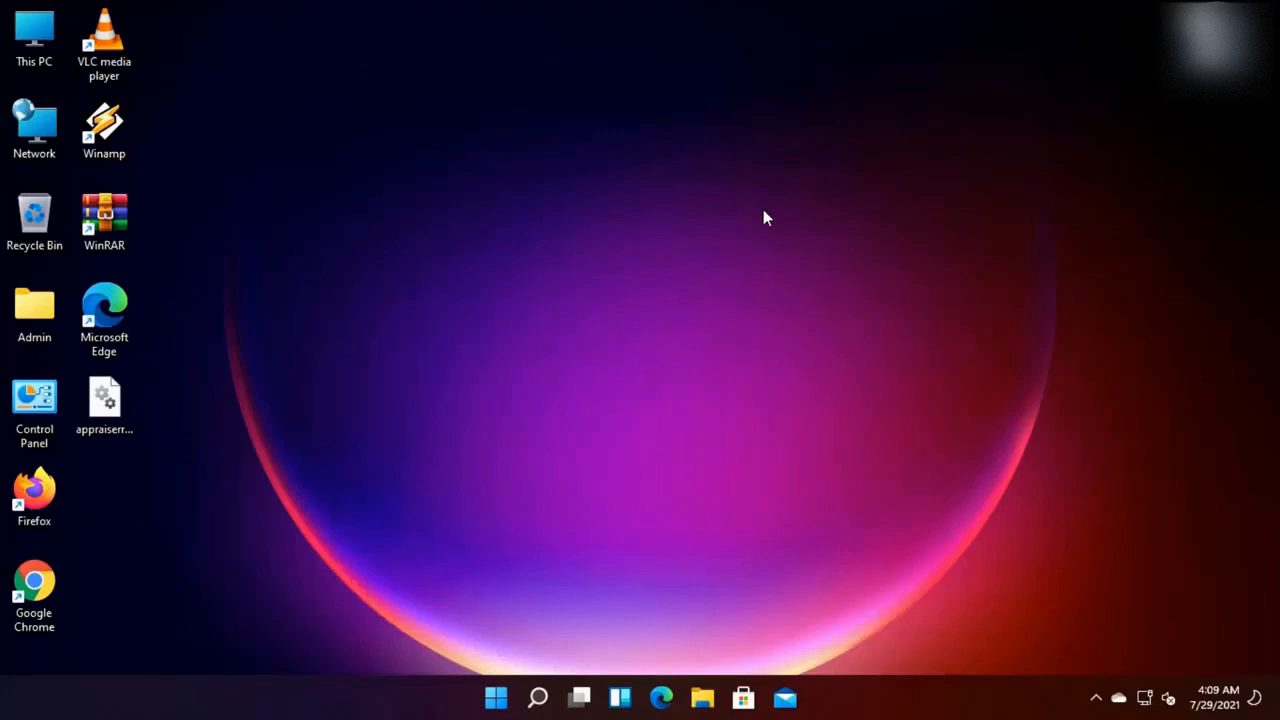
Open Local Disk (C:) from This PC and select the Windows.old folder, then leave Explorer
right_click(765, 212)
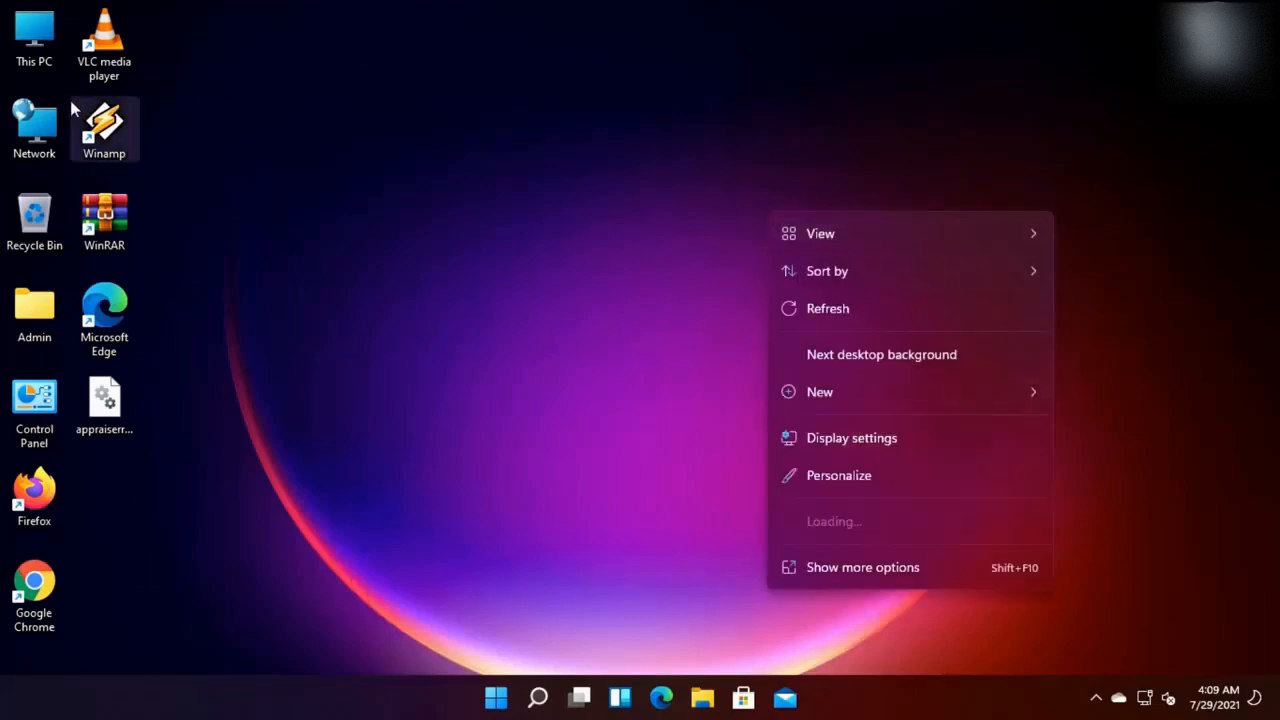
click(36, 40)
double_click(35, 30)
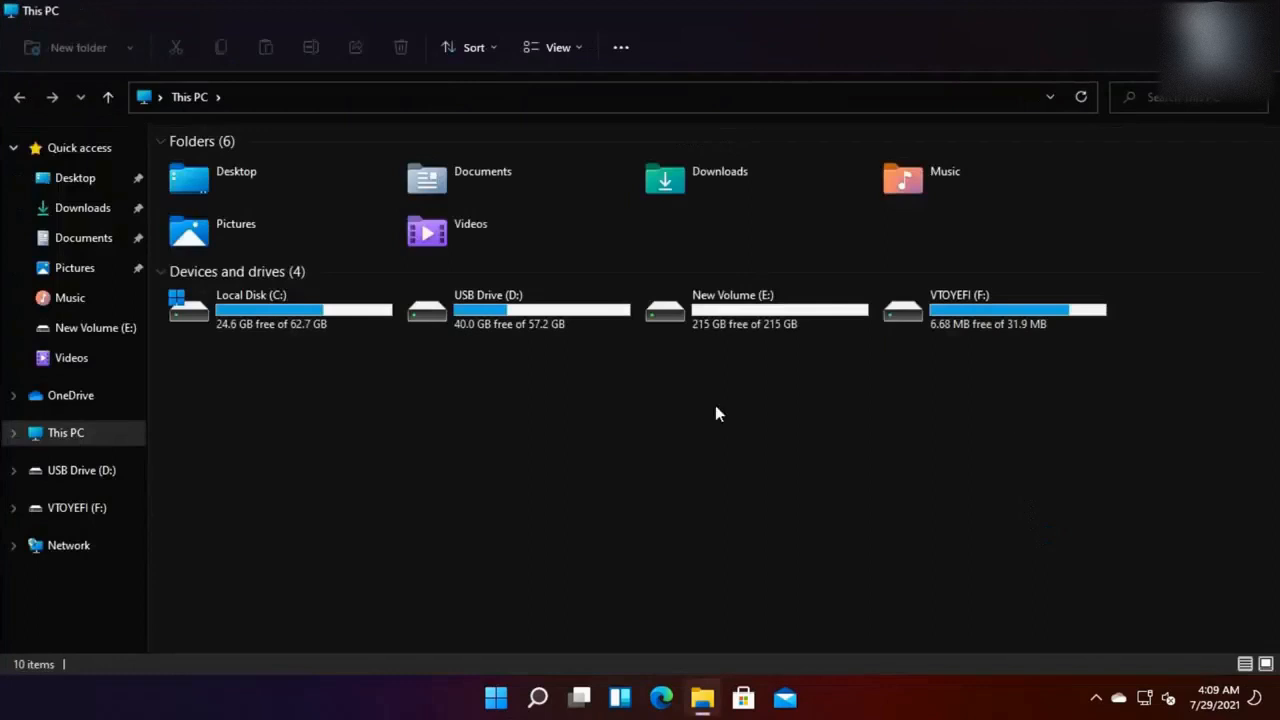
double_click(276, 304)
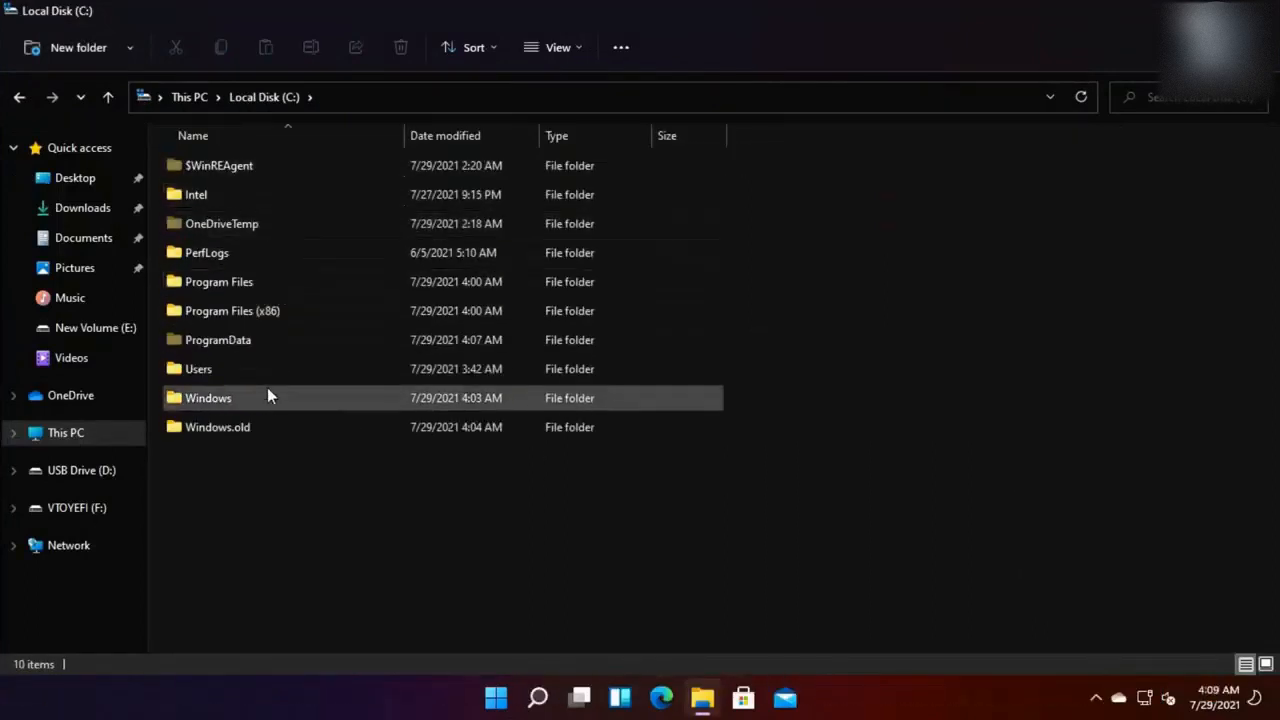
click(267, 420)
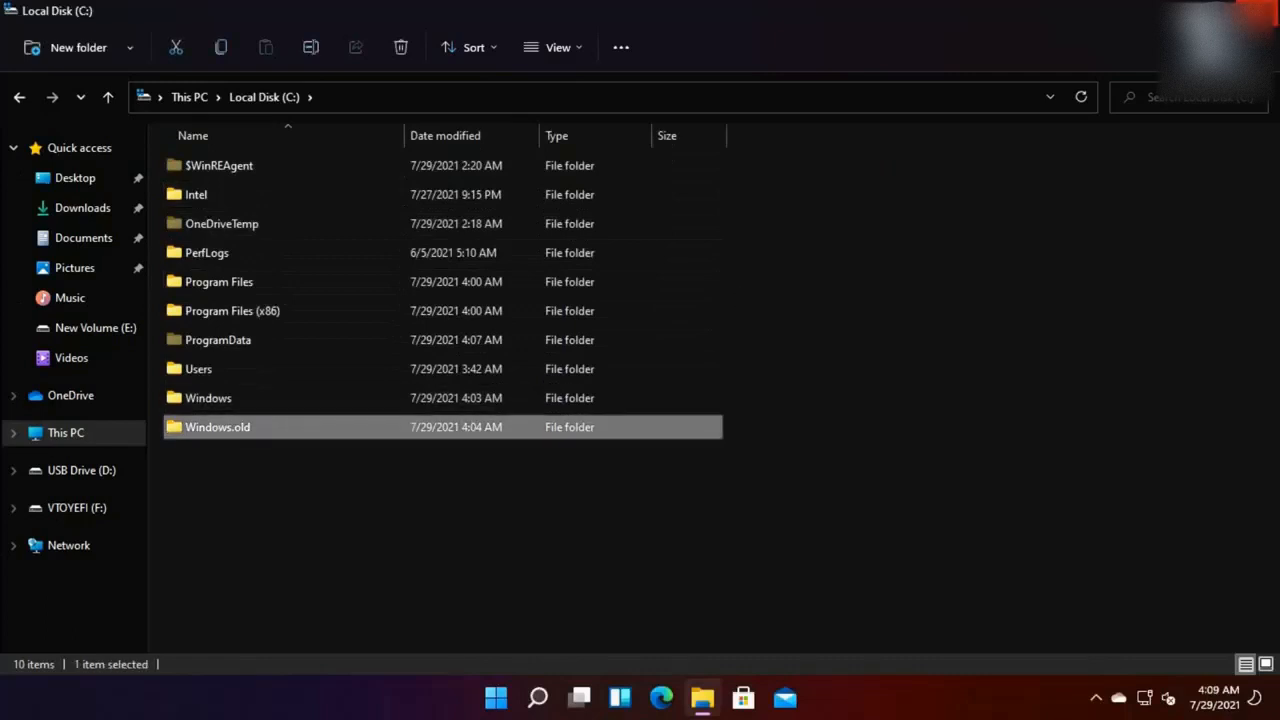
key(super+d)
click(500, 704)
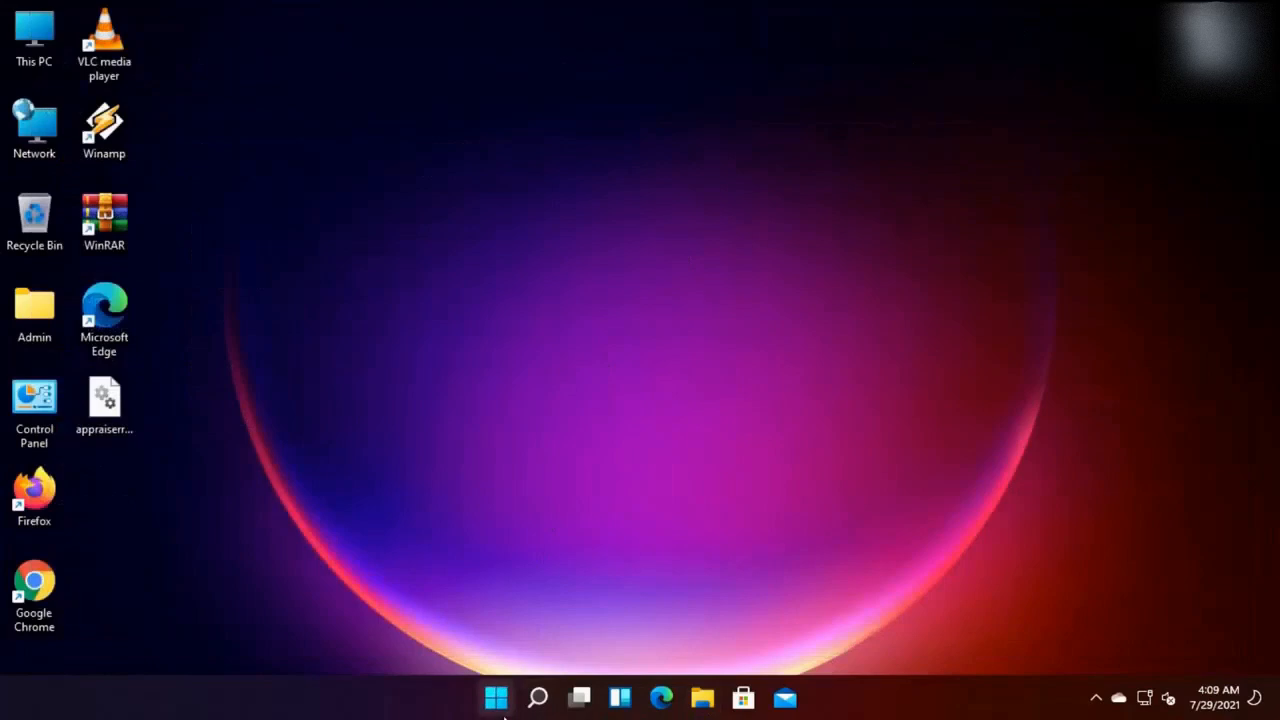
Inspect the pending .NET and Windows Server update names on Windows Update, then view Advanced options
click(895, 218)
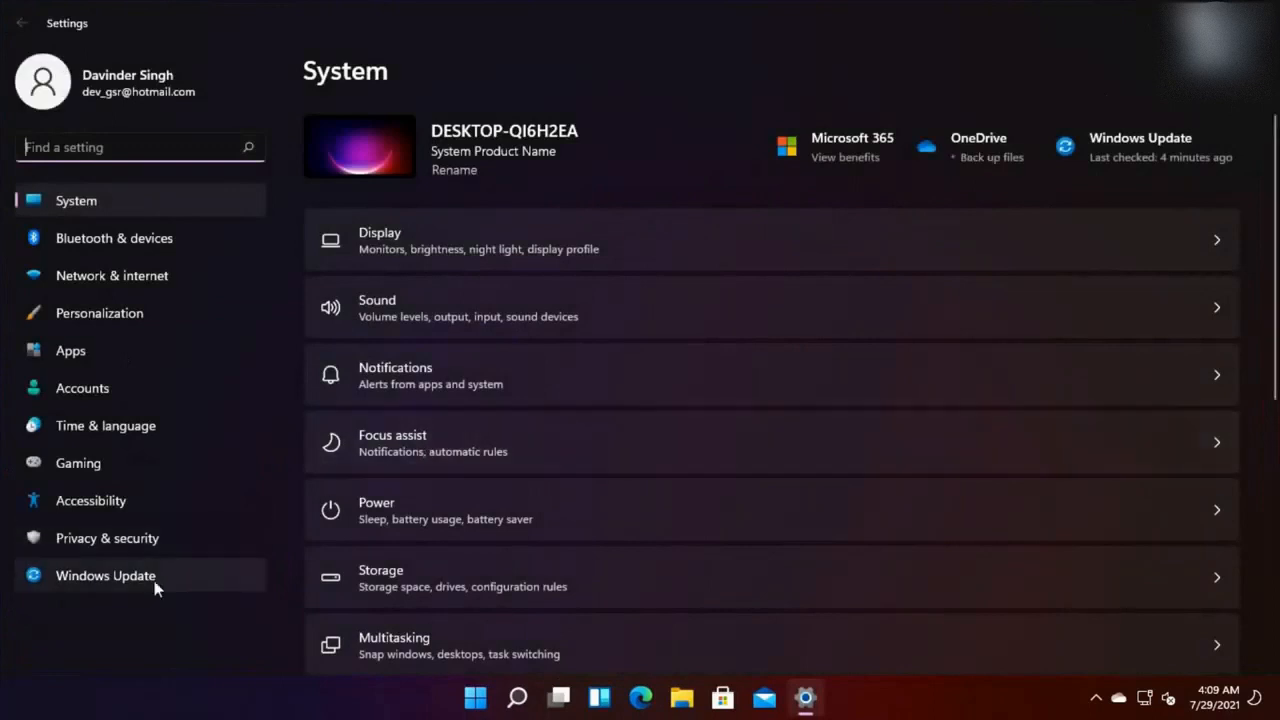
click(152, 581)
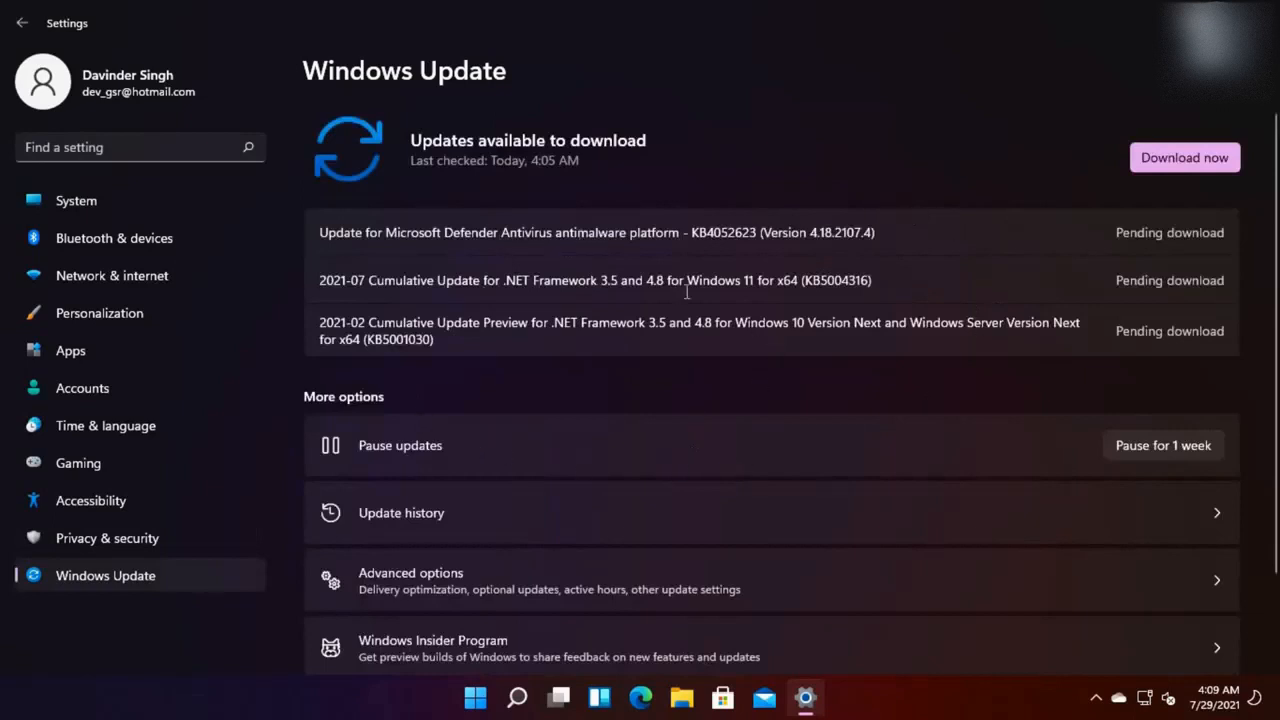
drag(686, 287, 886, 284)
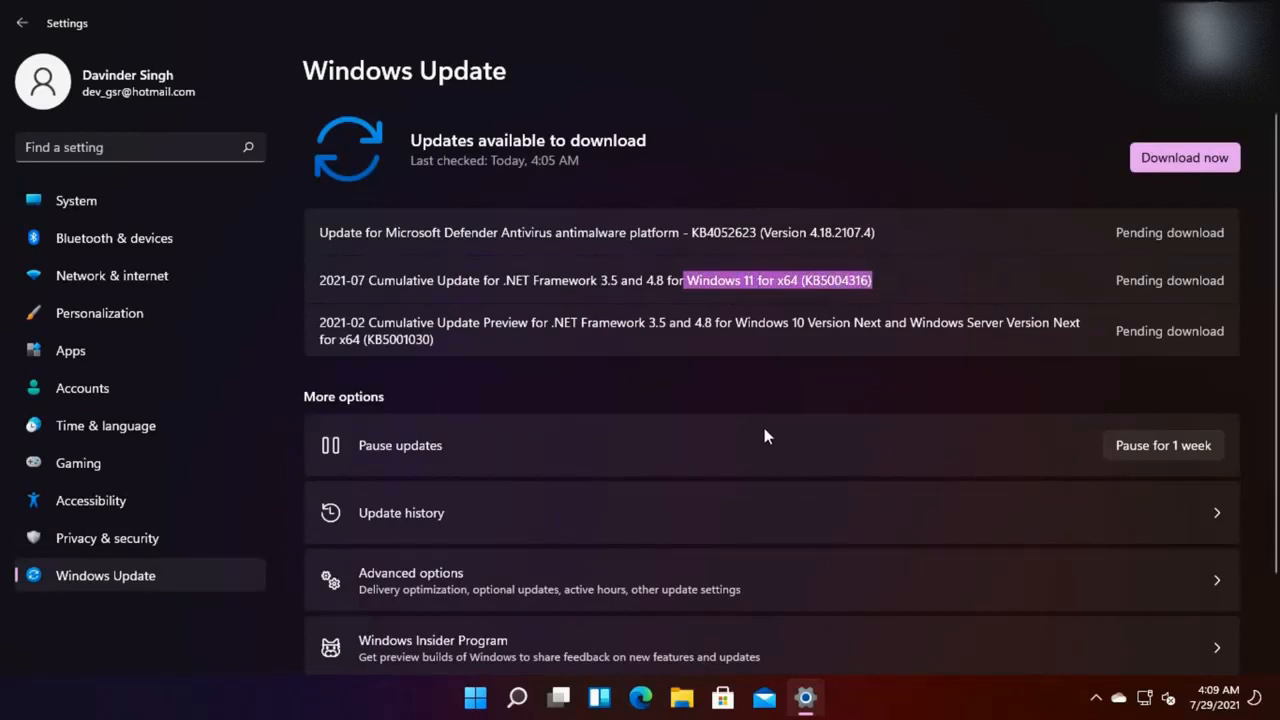
scroll(765, 432, down, 1)
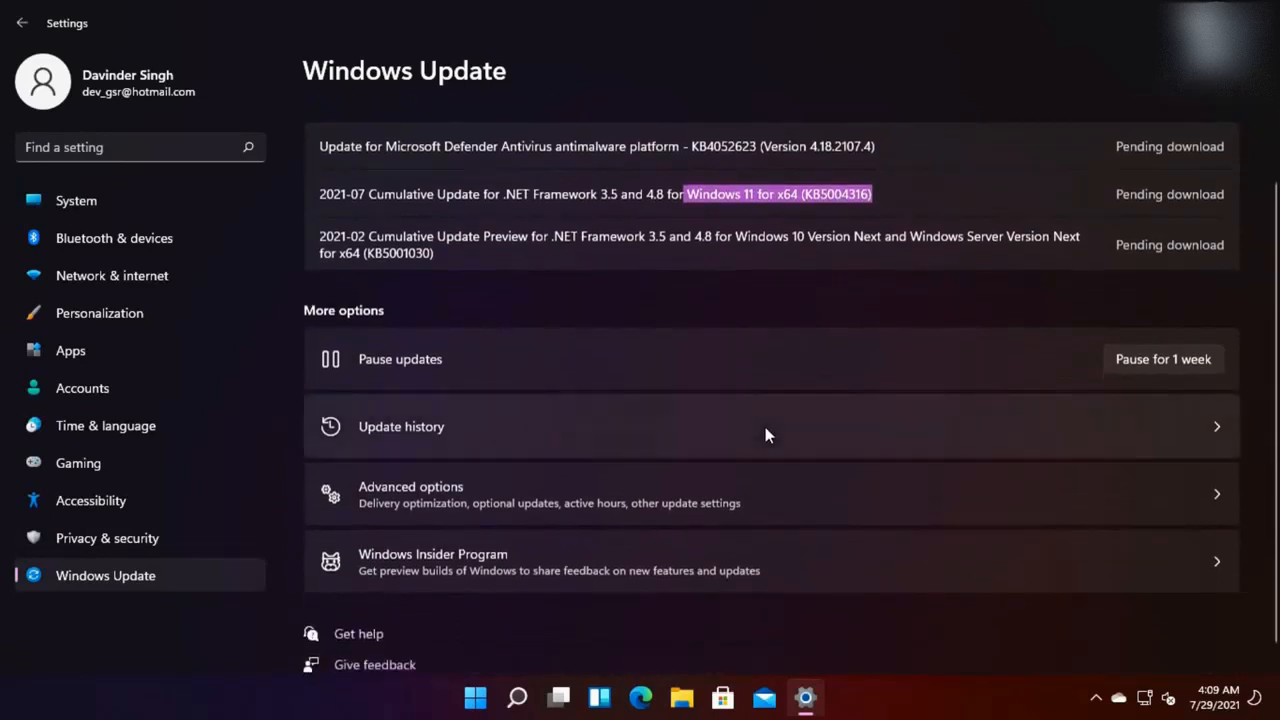
drag(760, 253, 851, 244)
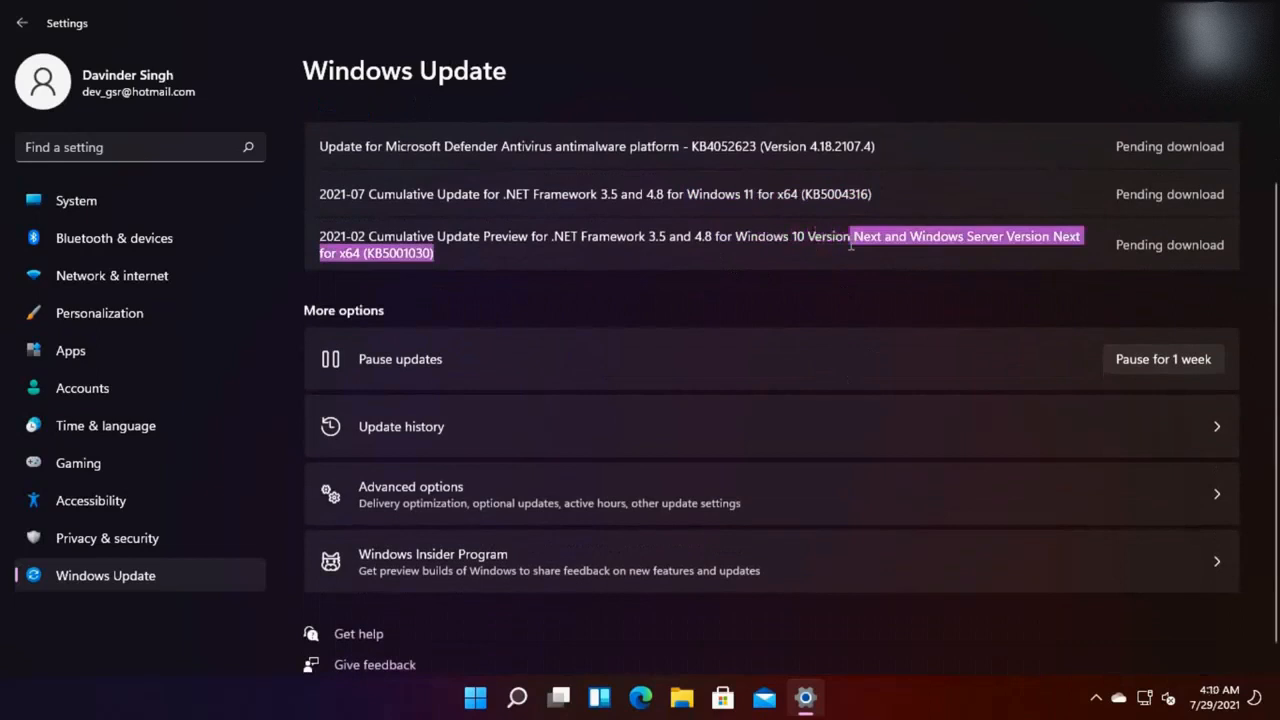
click(848, 255)
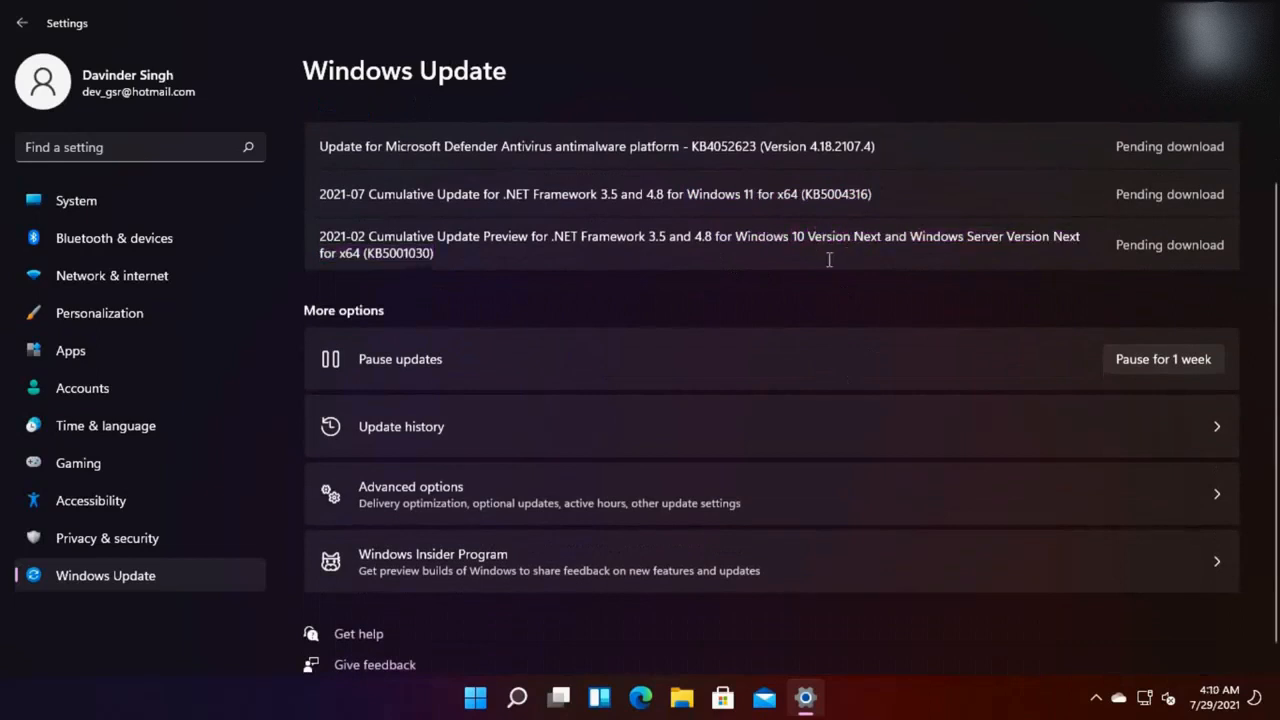
click(591, 507)
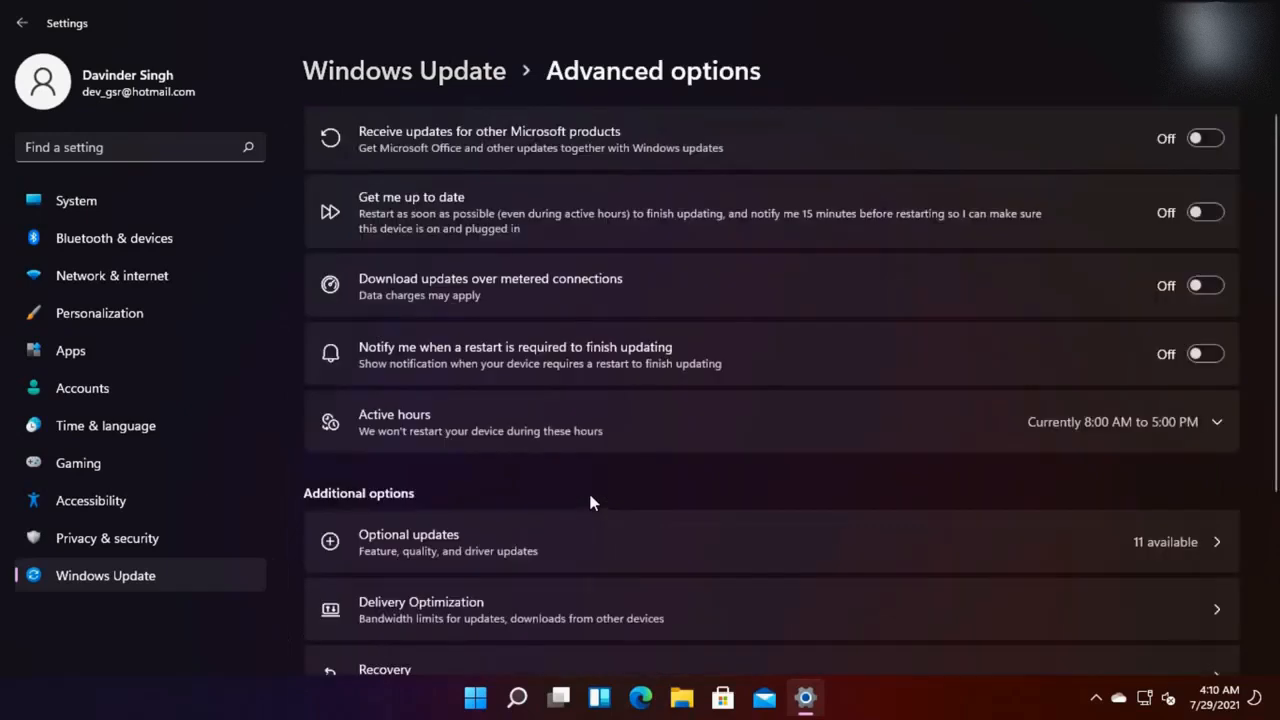
scroll(618, 482, down, 3)
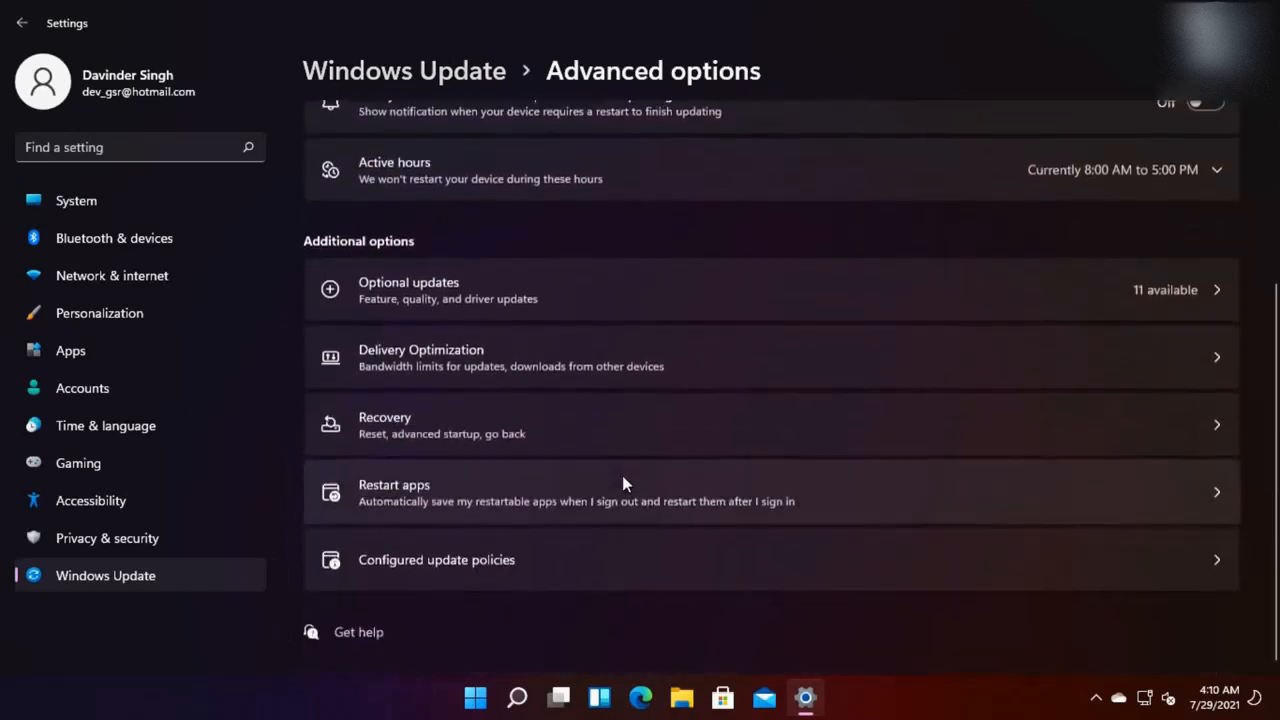
Check Recovery's option to go back to Windows 10, then return to the main Windows Update page
click(22, 22)
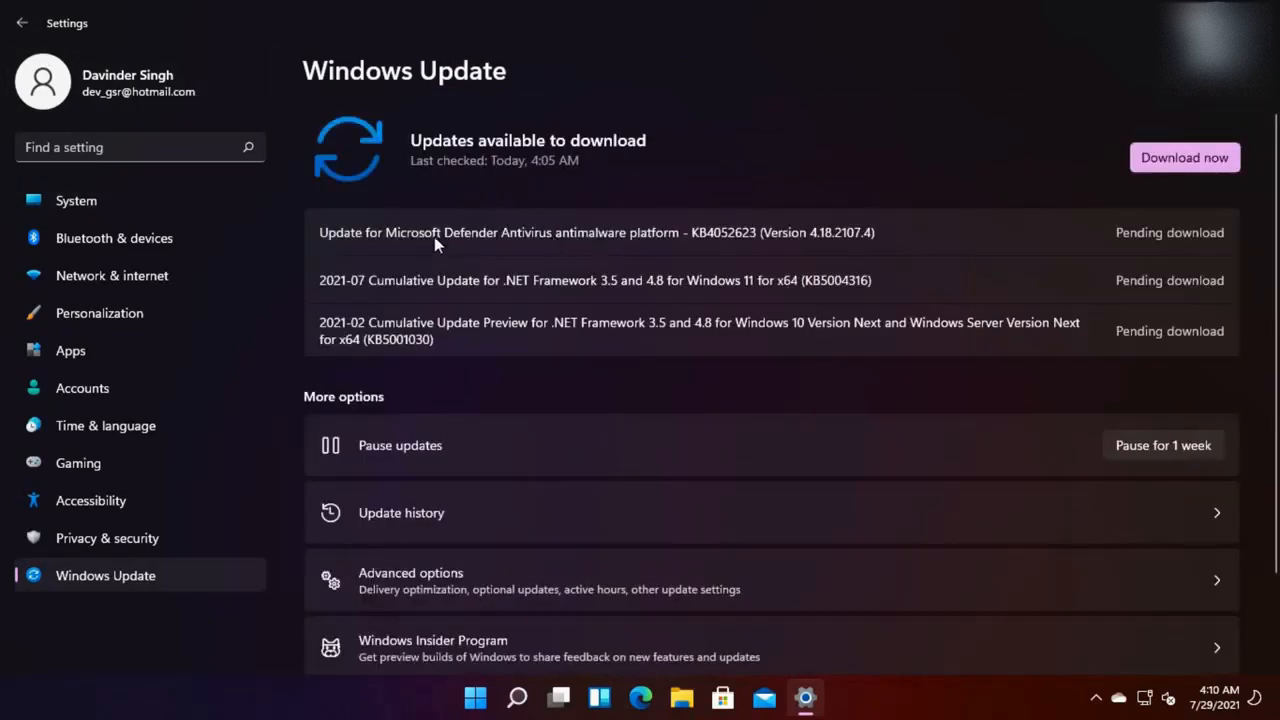
click(537, 597)
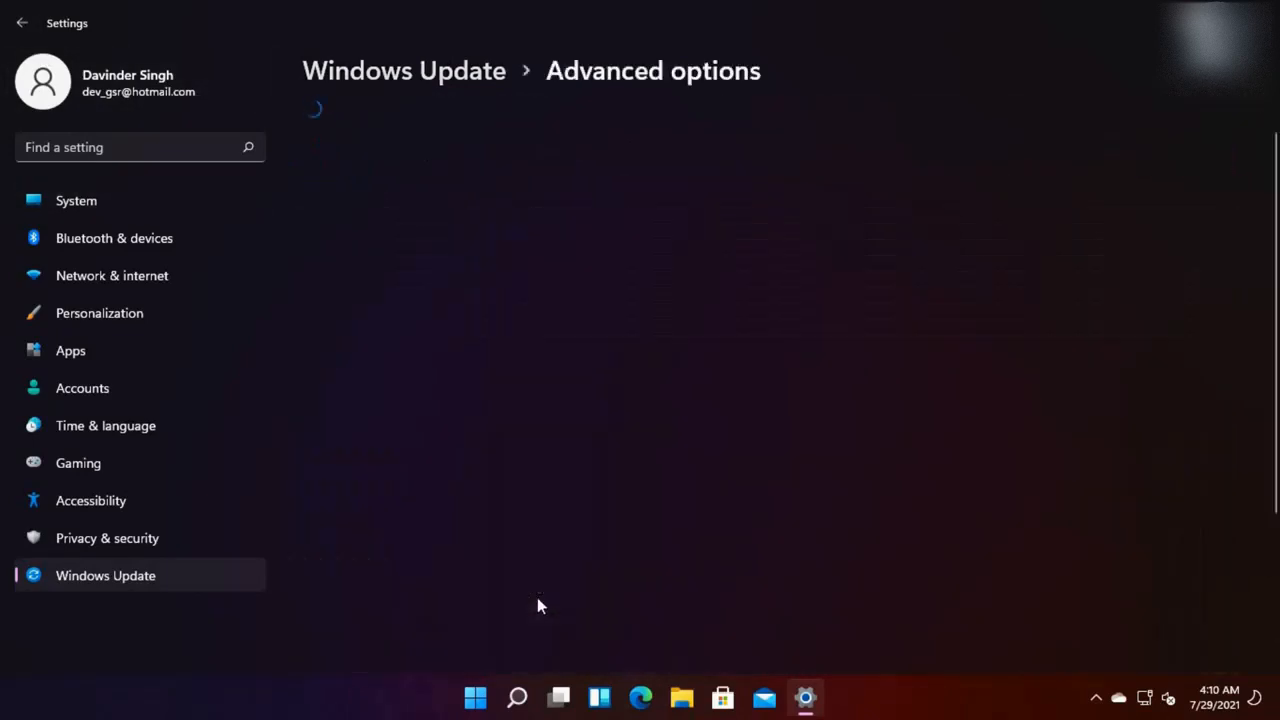
scroll(533, 585, down, 3)
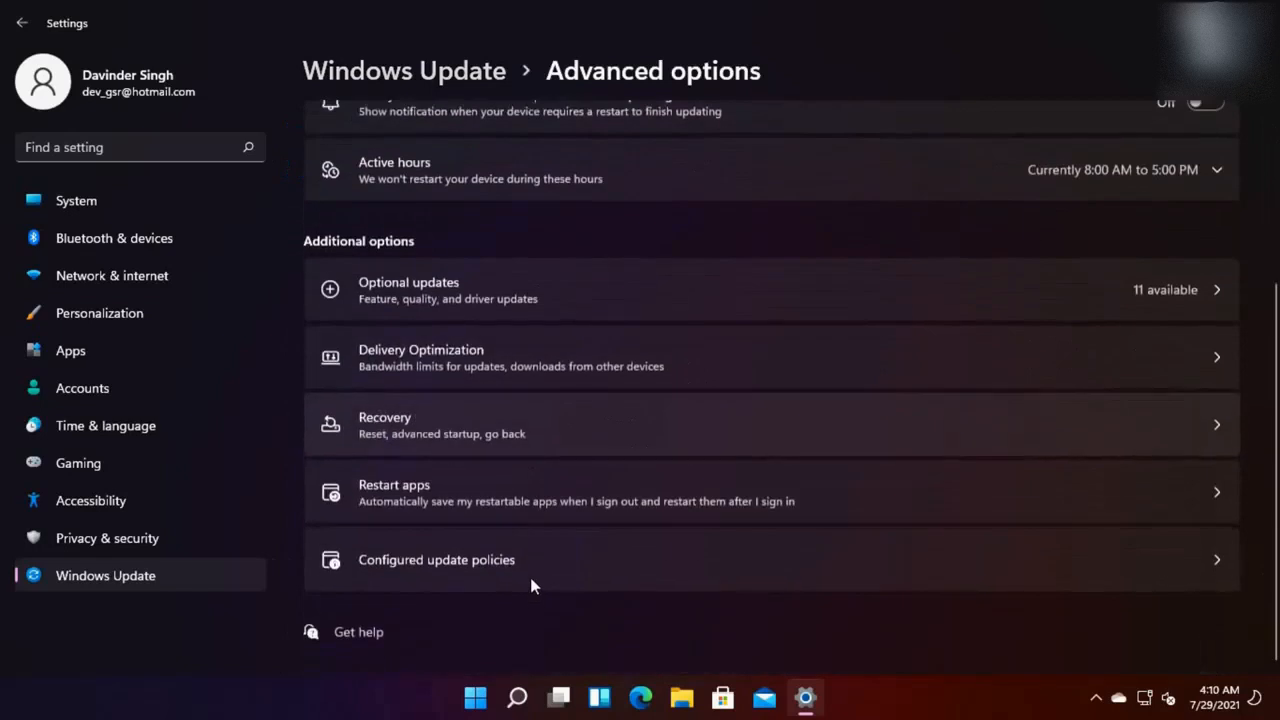
click(417, 417)
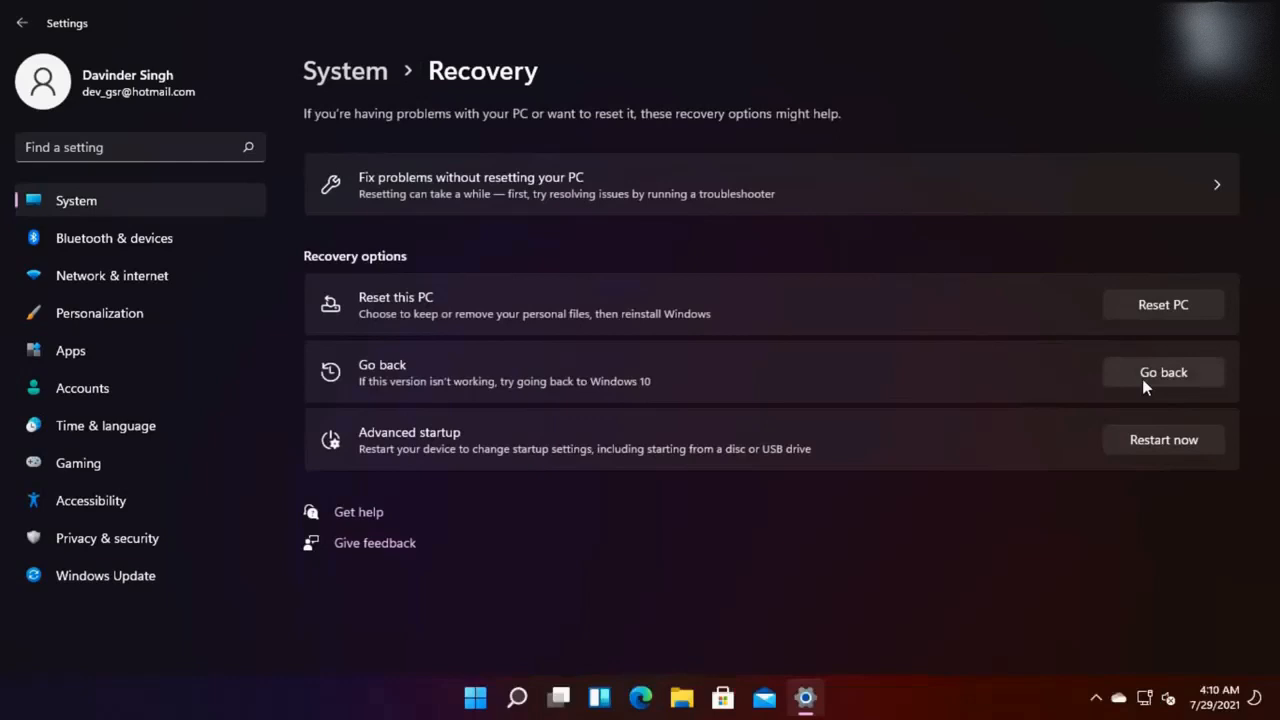
click(22, 22)
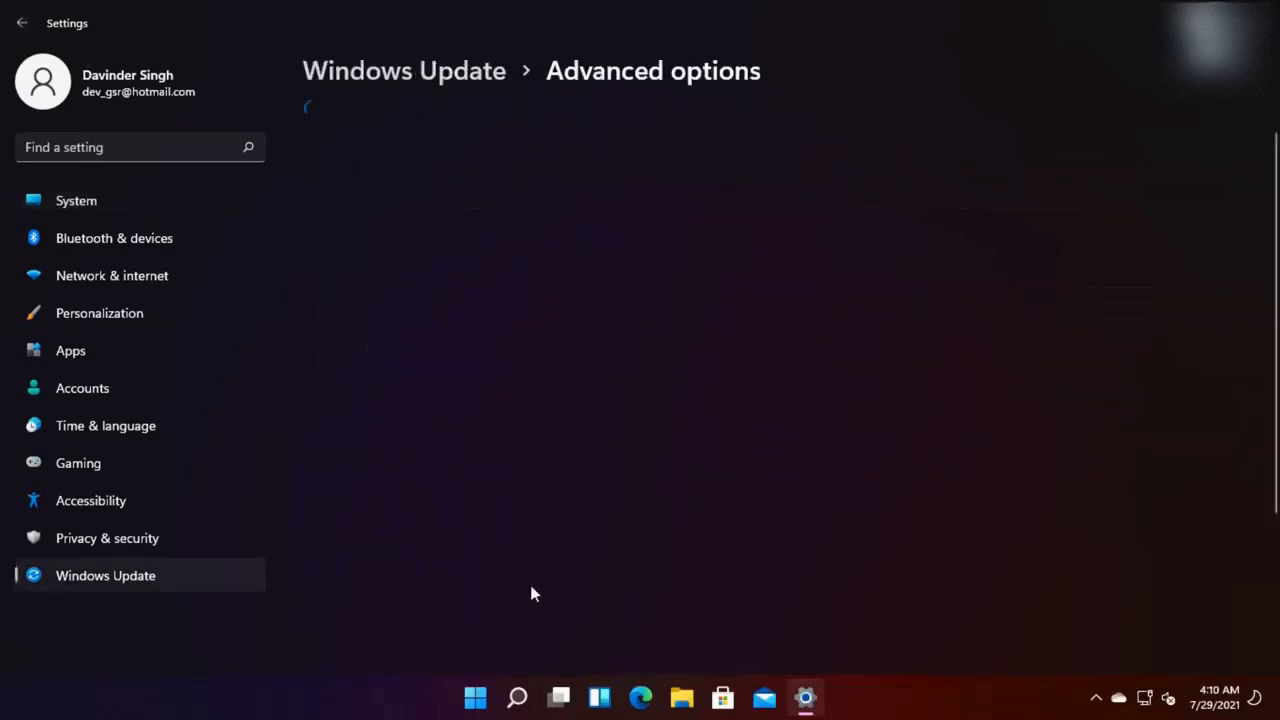
scroll(529, 563, down, 3)
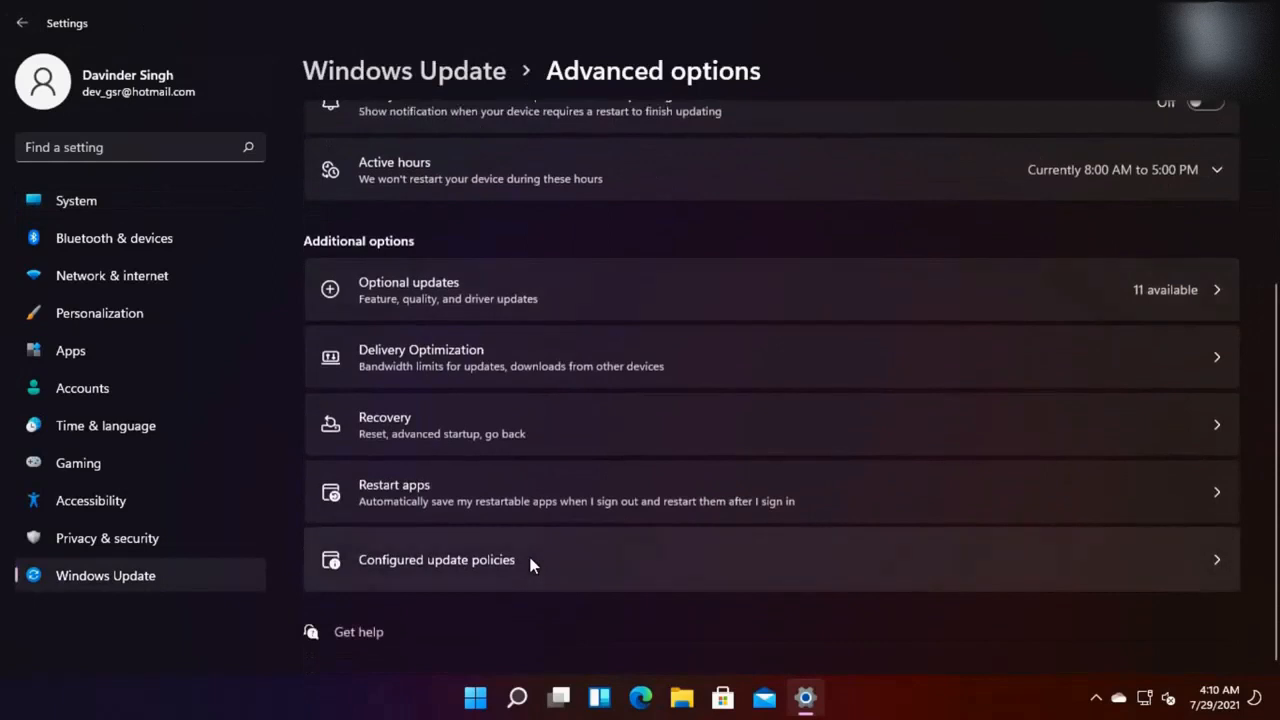
click(21, 23)
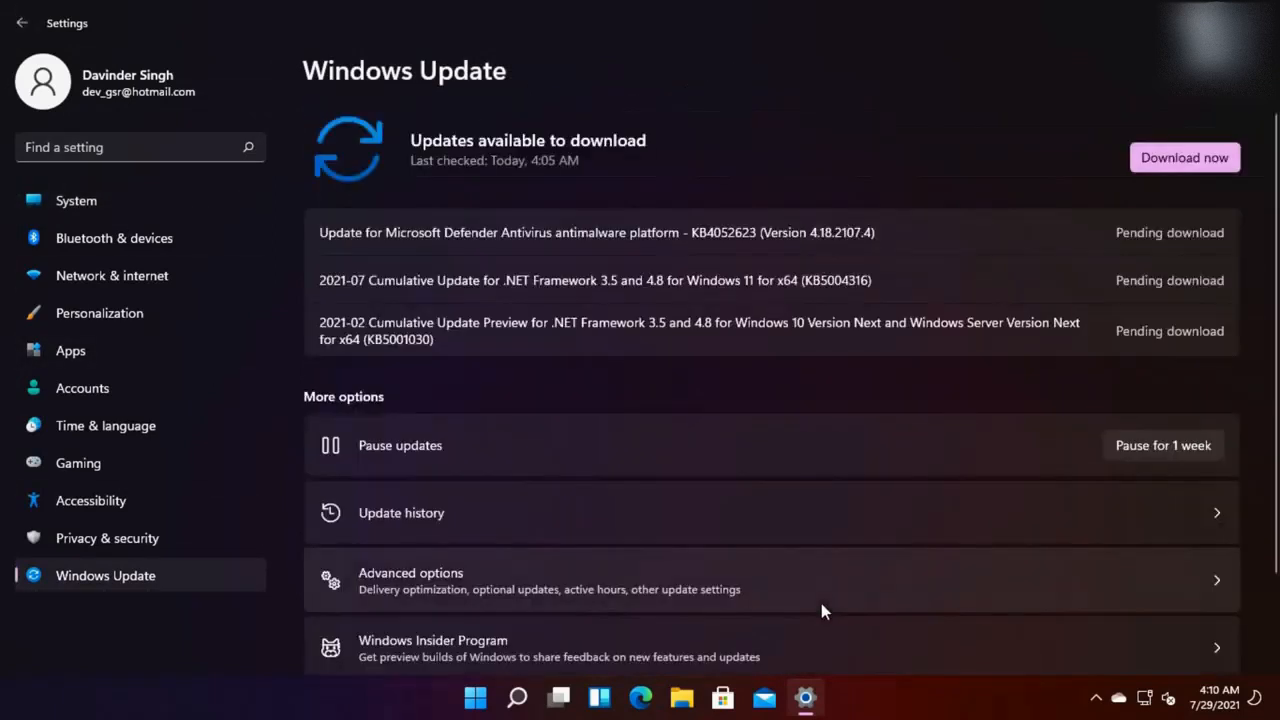
scroll(821, 608, down, 1)
Review the Windows Insider Program page and its Dev channel choices for build 22000.100
click(697, 549)
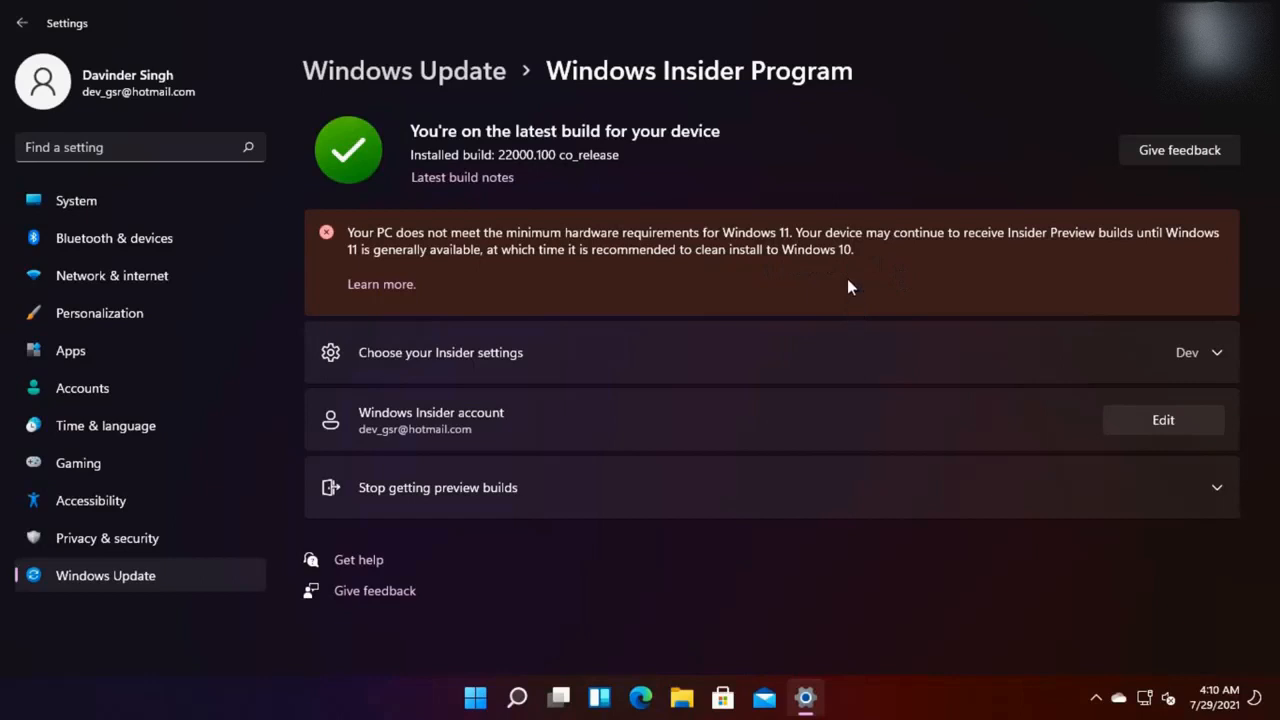
click(876, 346)
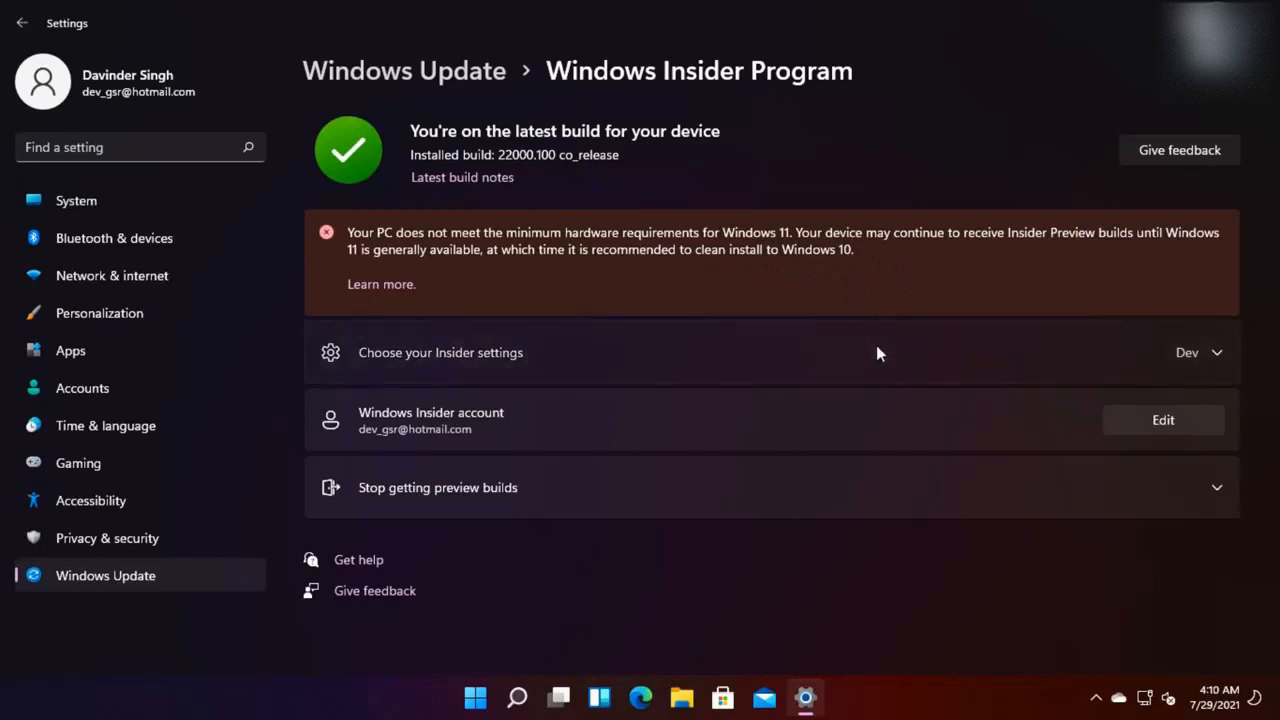
click(876, 352)
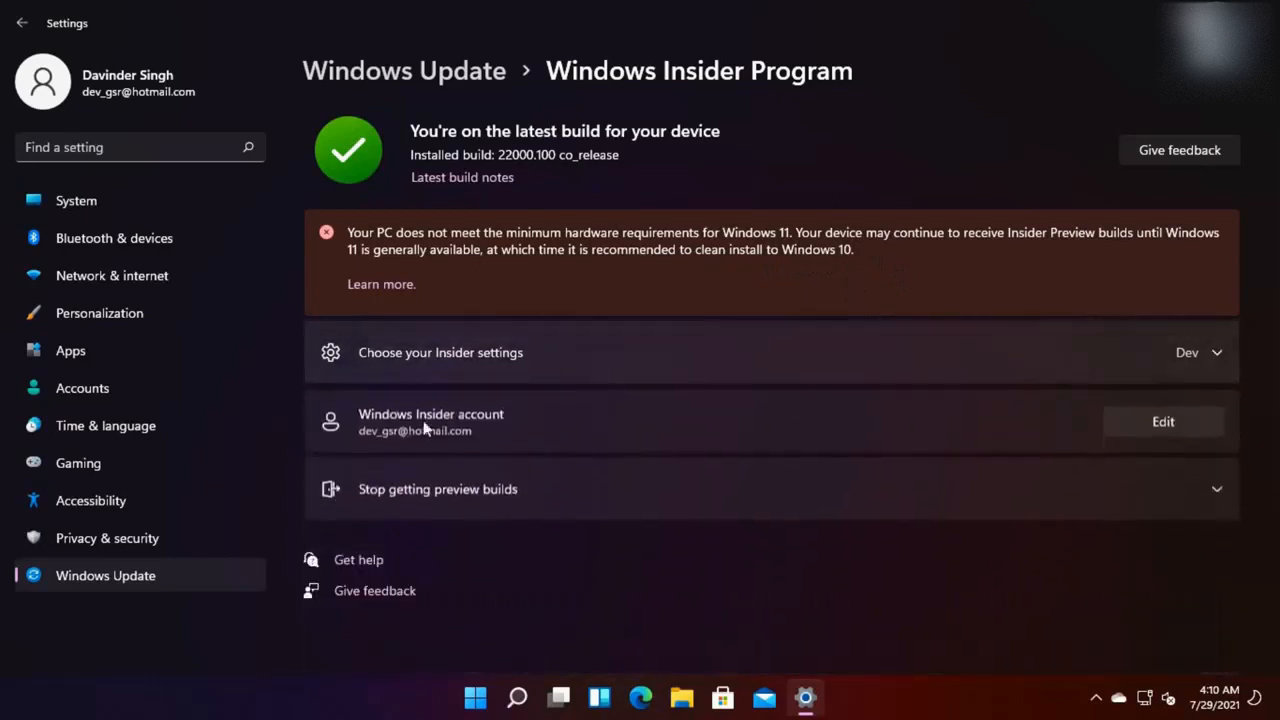
click(505, 352)
click(470, 353)
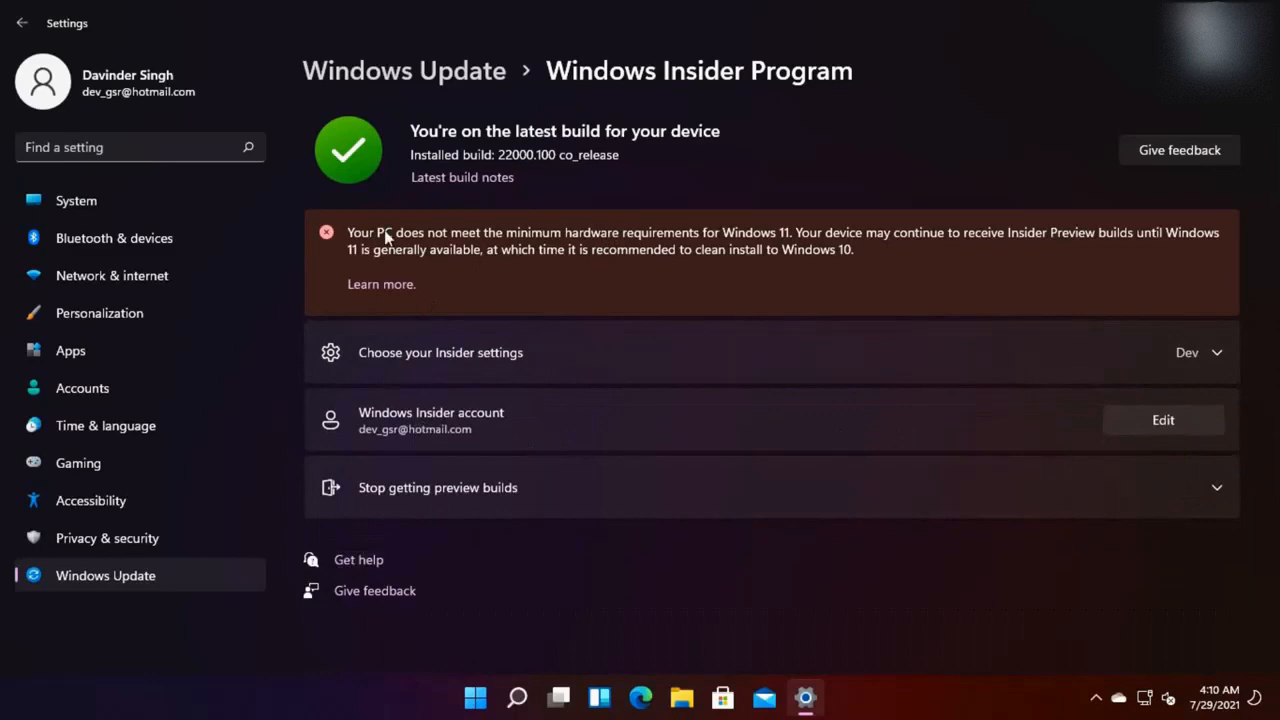
click(22, 22)
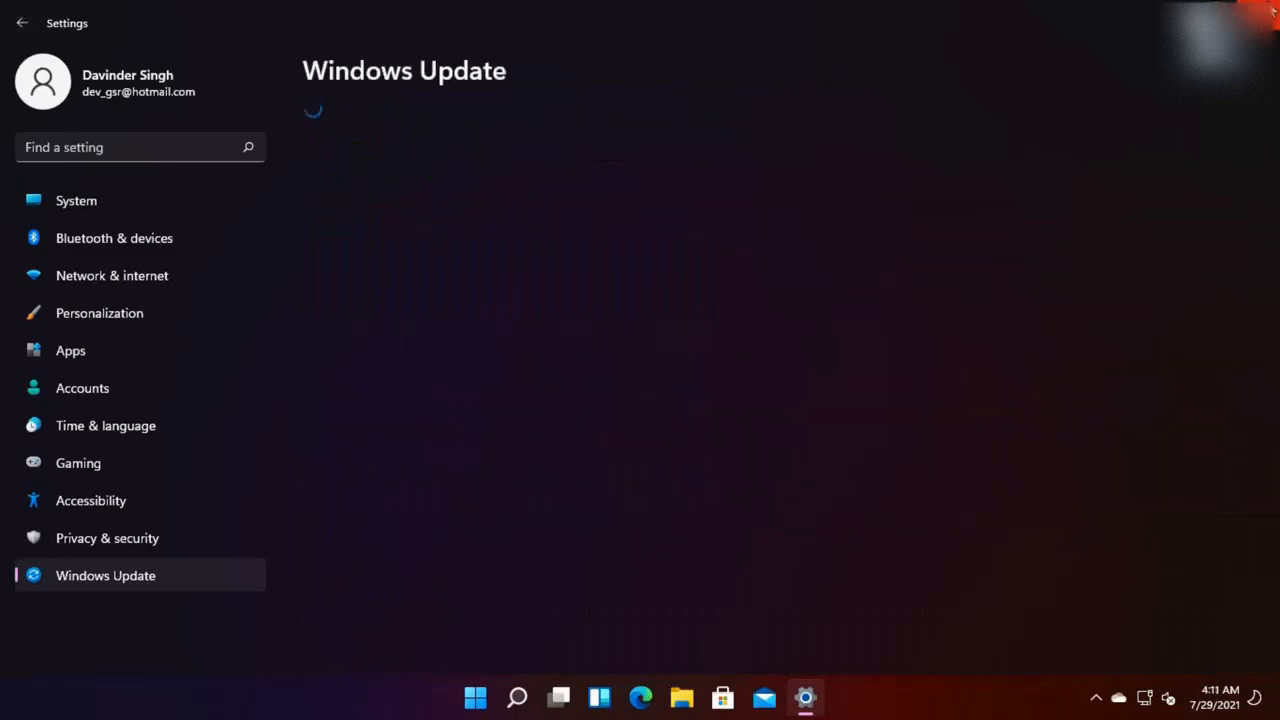
Close Settings and select appraiserres.dll on the desktop
click(1267, 9)
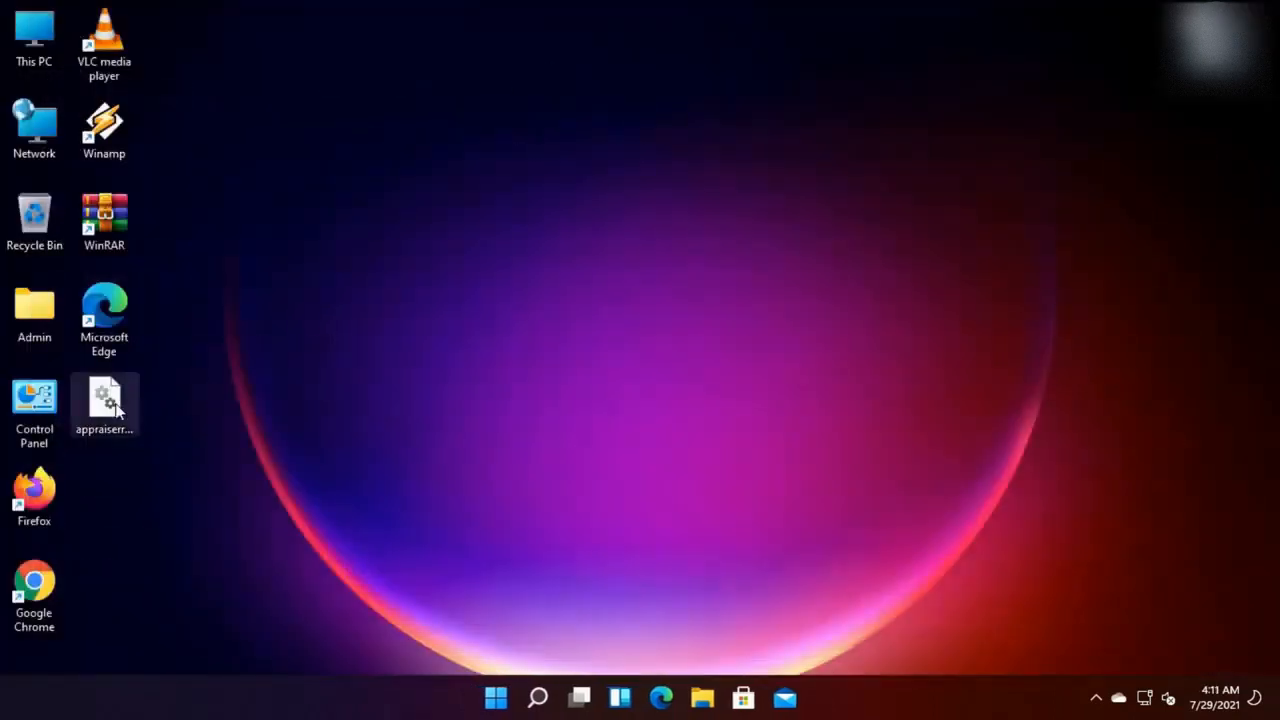
click(117, 405)
mouse_move(113, 405)
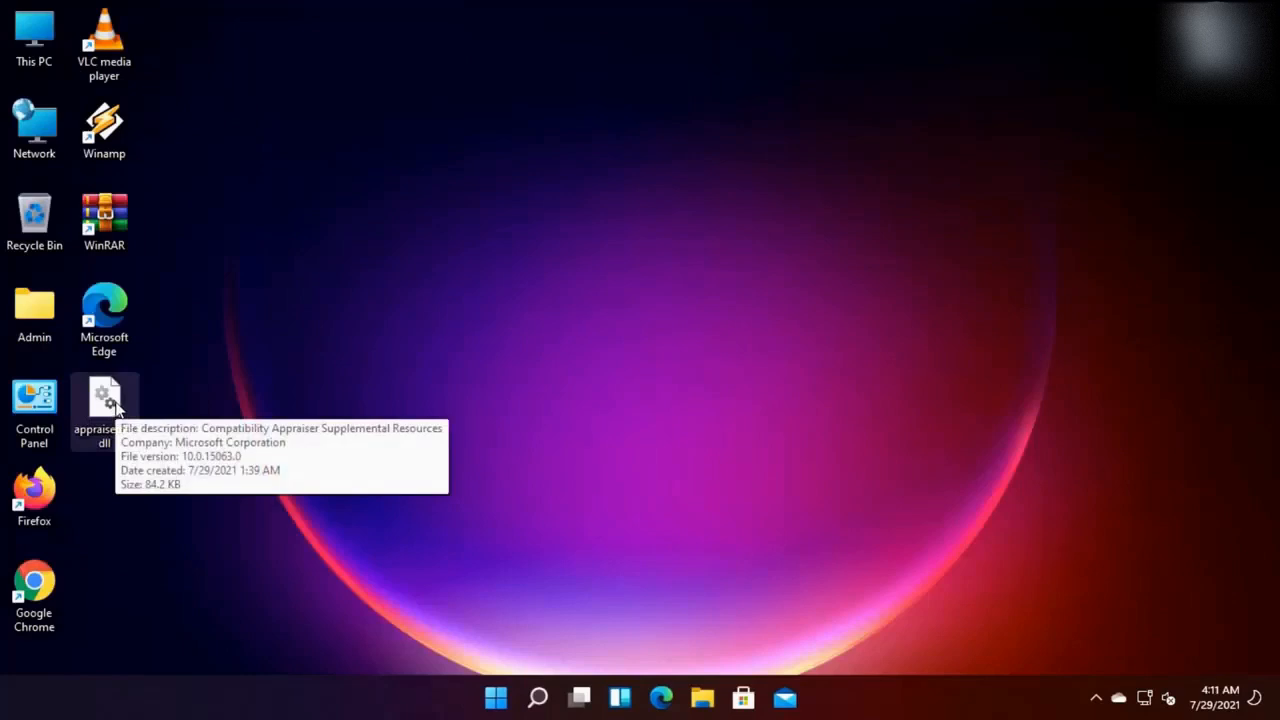